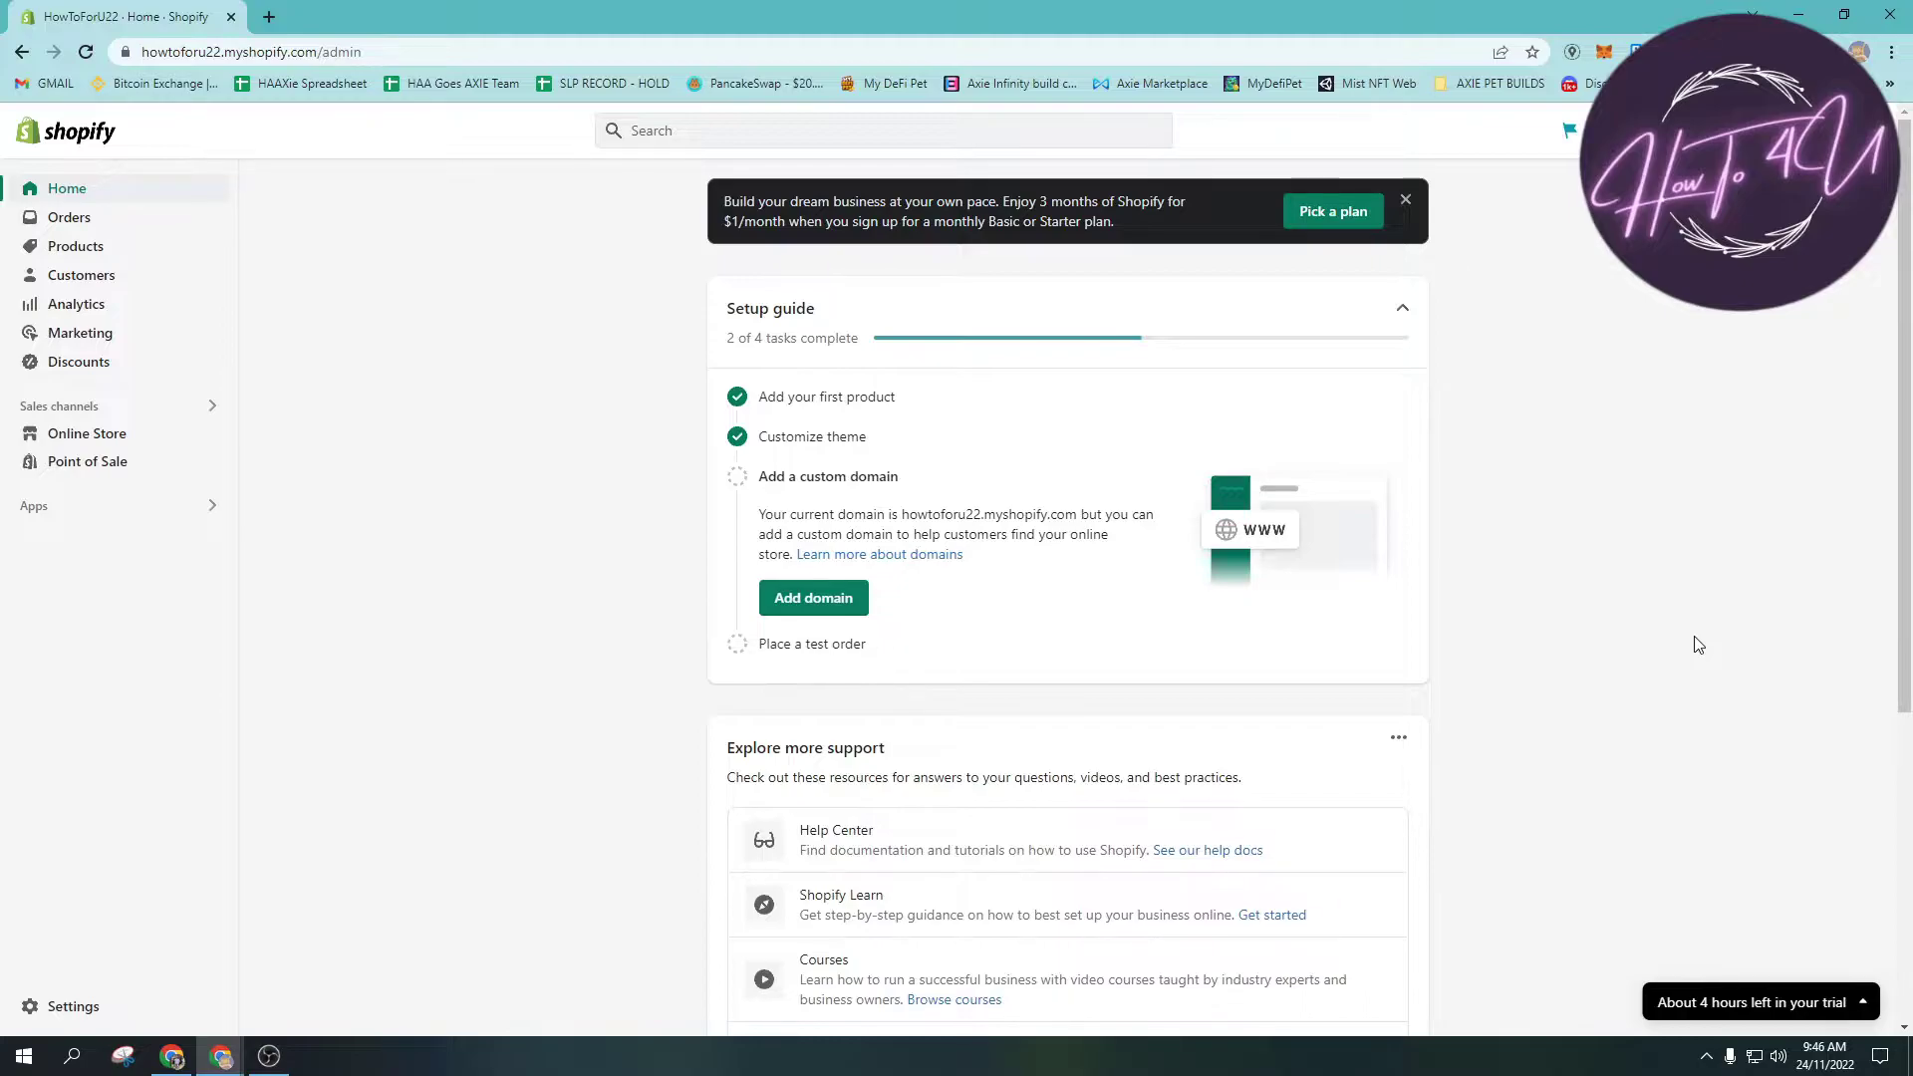
- Open the storefront in a new tab and go to its Track Your Order page
left_click(211, 434)
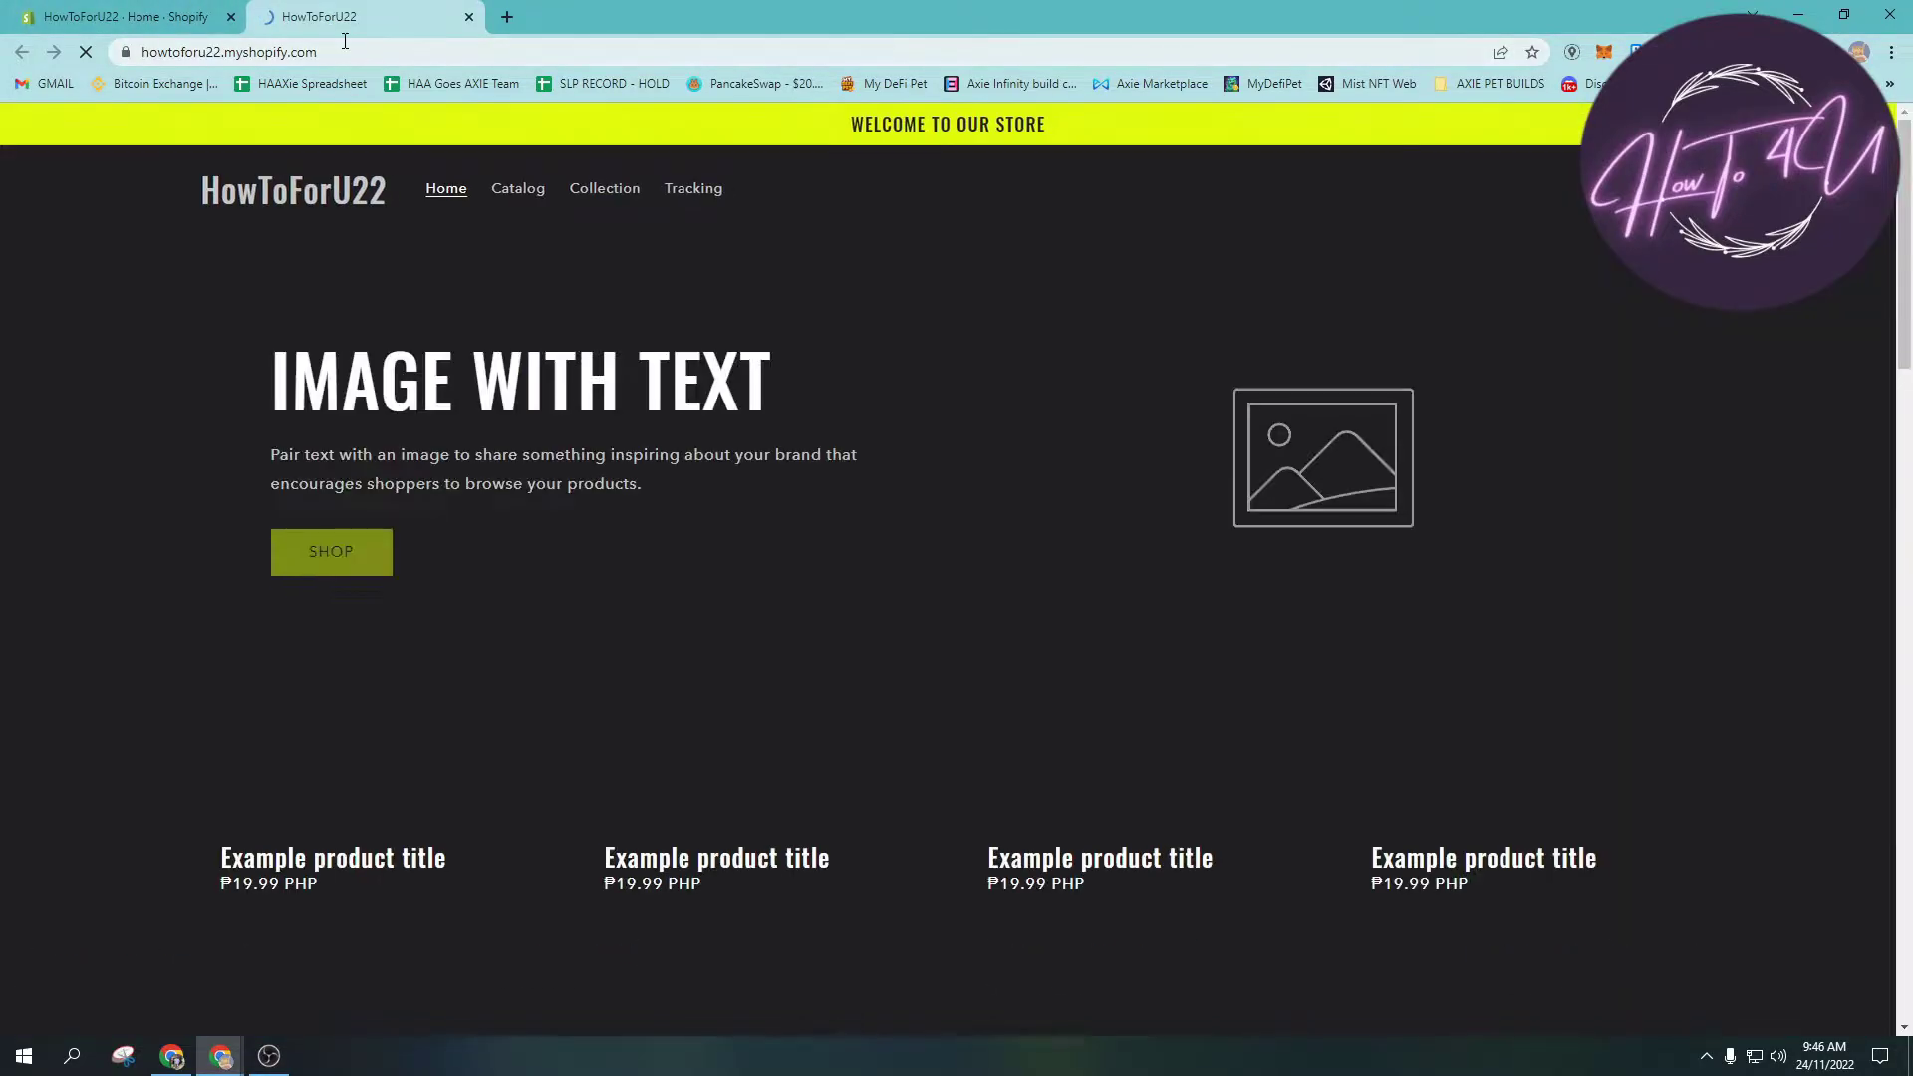
left_click(701, 200)
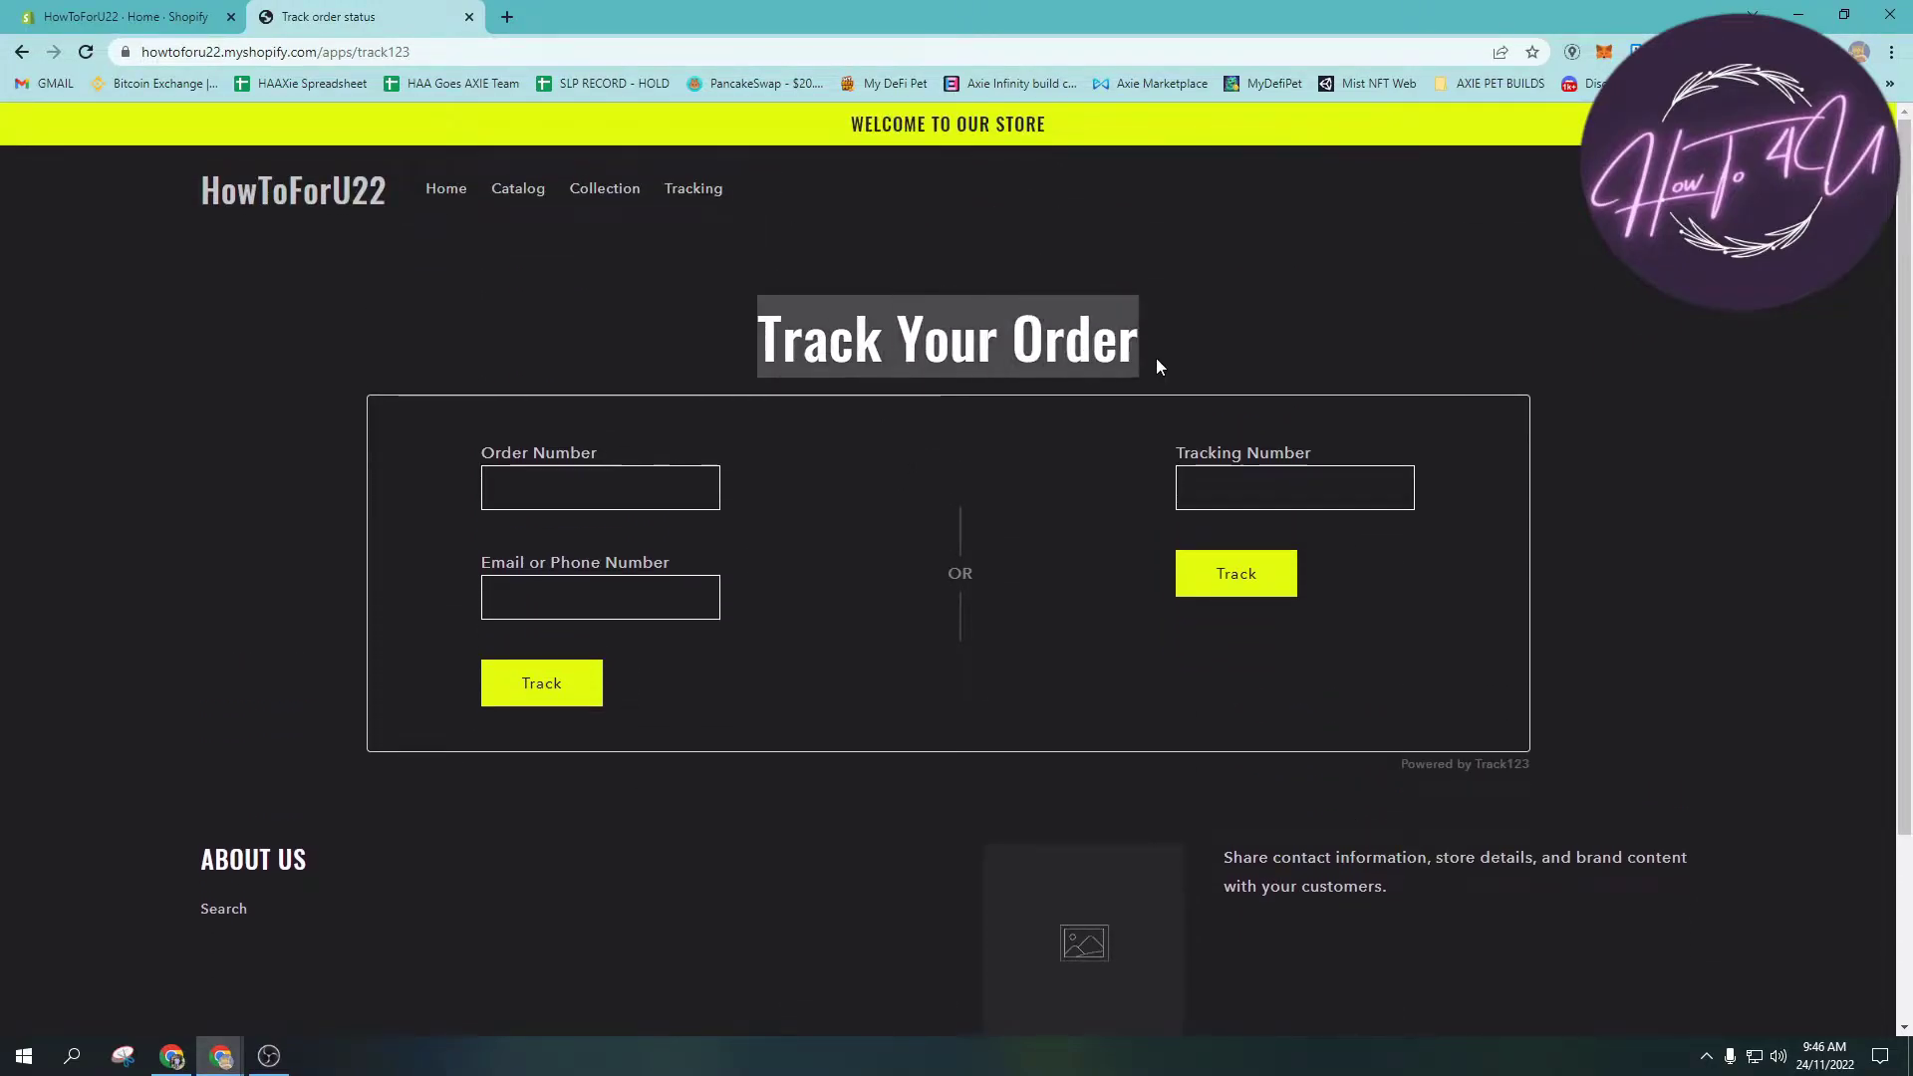
triple_click(1168, 315)
mouse_move(1167, 315)
left_mouse_down()
mouse_move(755, 333)
mouse_move(1161, 333)
mouse_move(709, 338)
mouse_move(1145, 338)
left_mouse_up()
left_click(1162, 337)
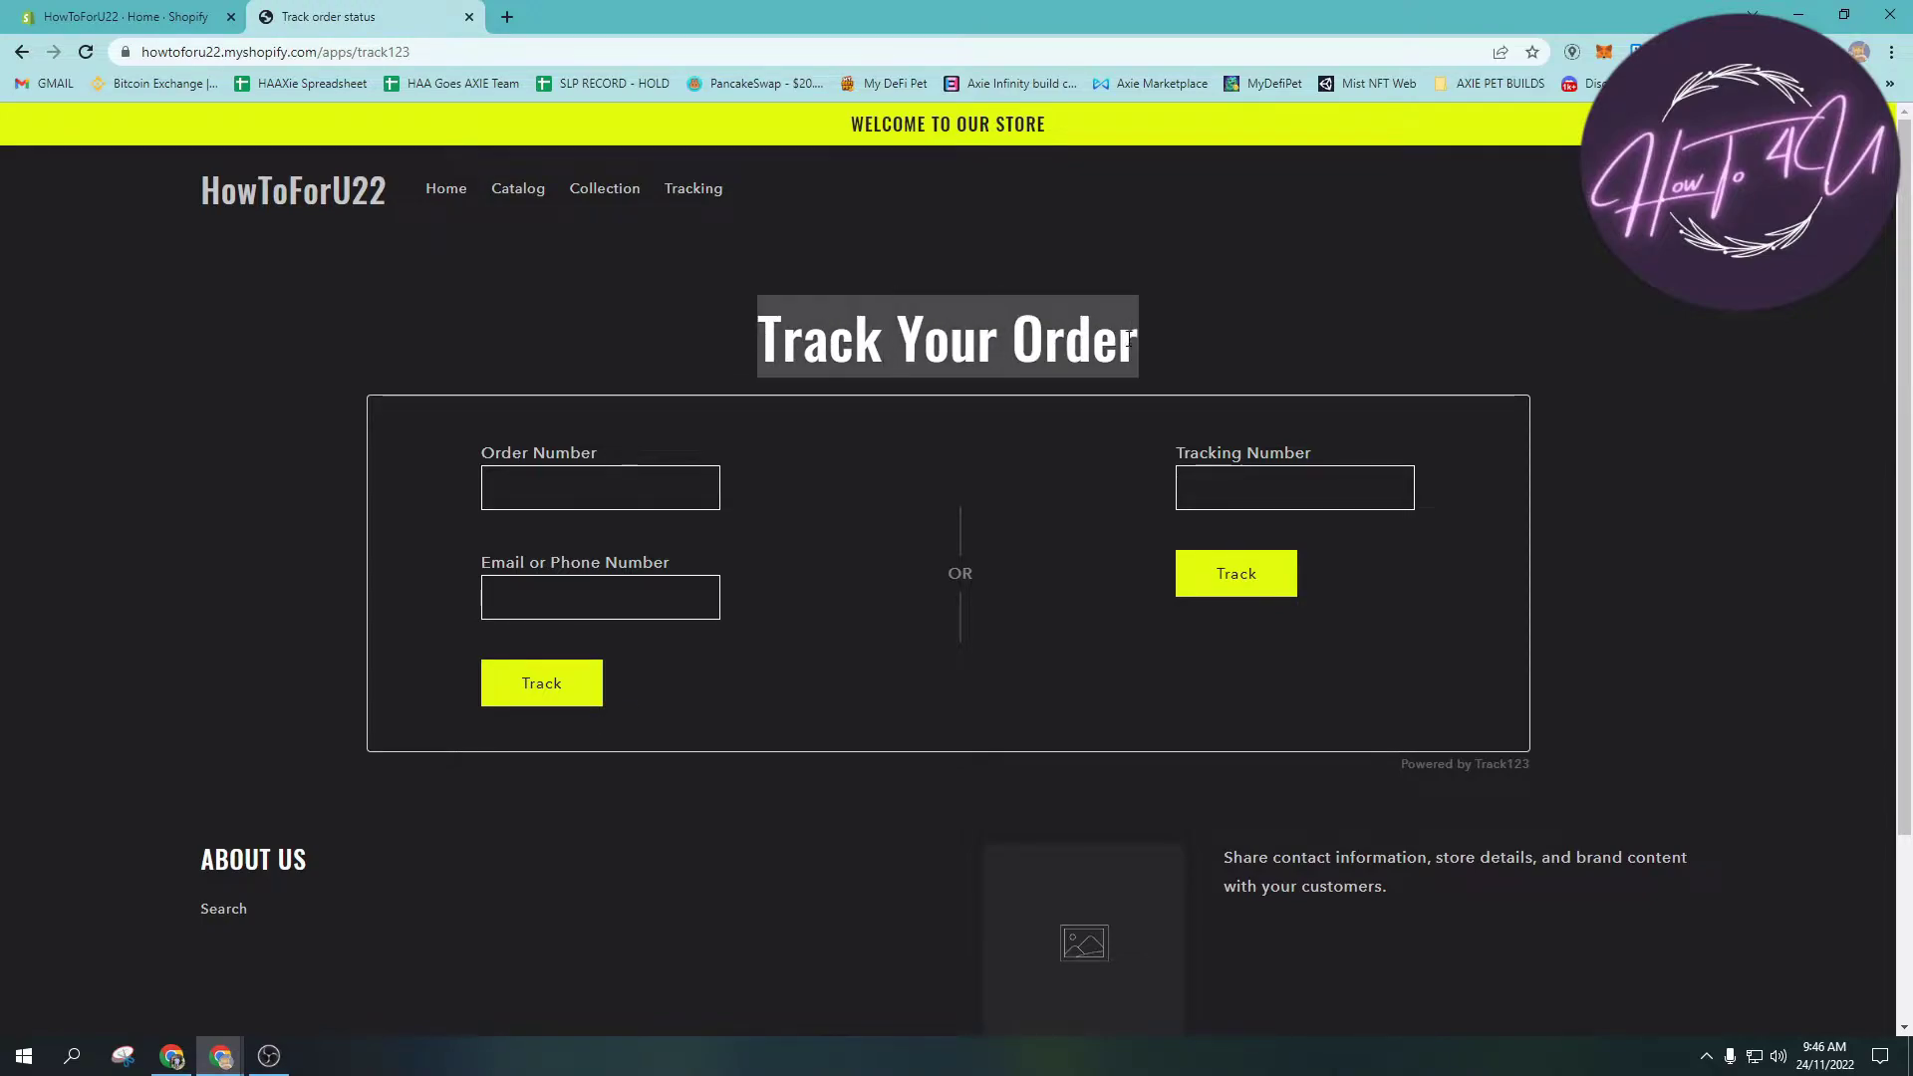
left_click(1152, 338)
left_click_drag(753, 333, 709, 307)
left_click(1176, 339)
left_click(706, 308)
- Look over the Track Your Order heading, then return to the admin Home tab
scroll(707, 307, "down", 3)
scroll(707, 307, "up", 3)
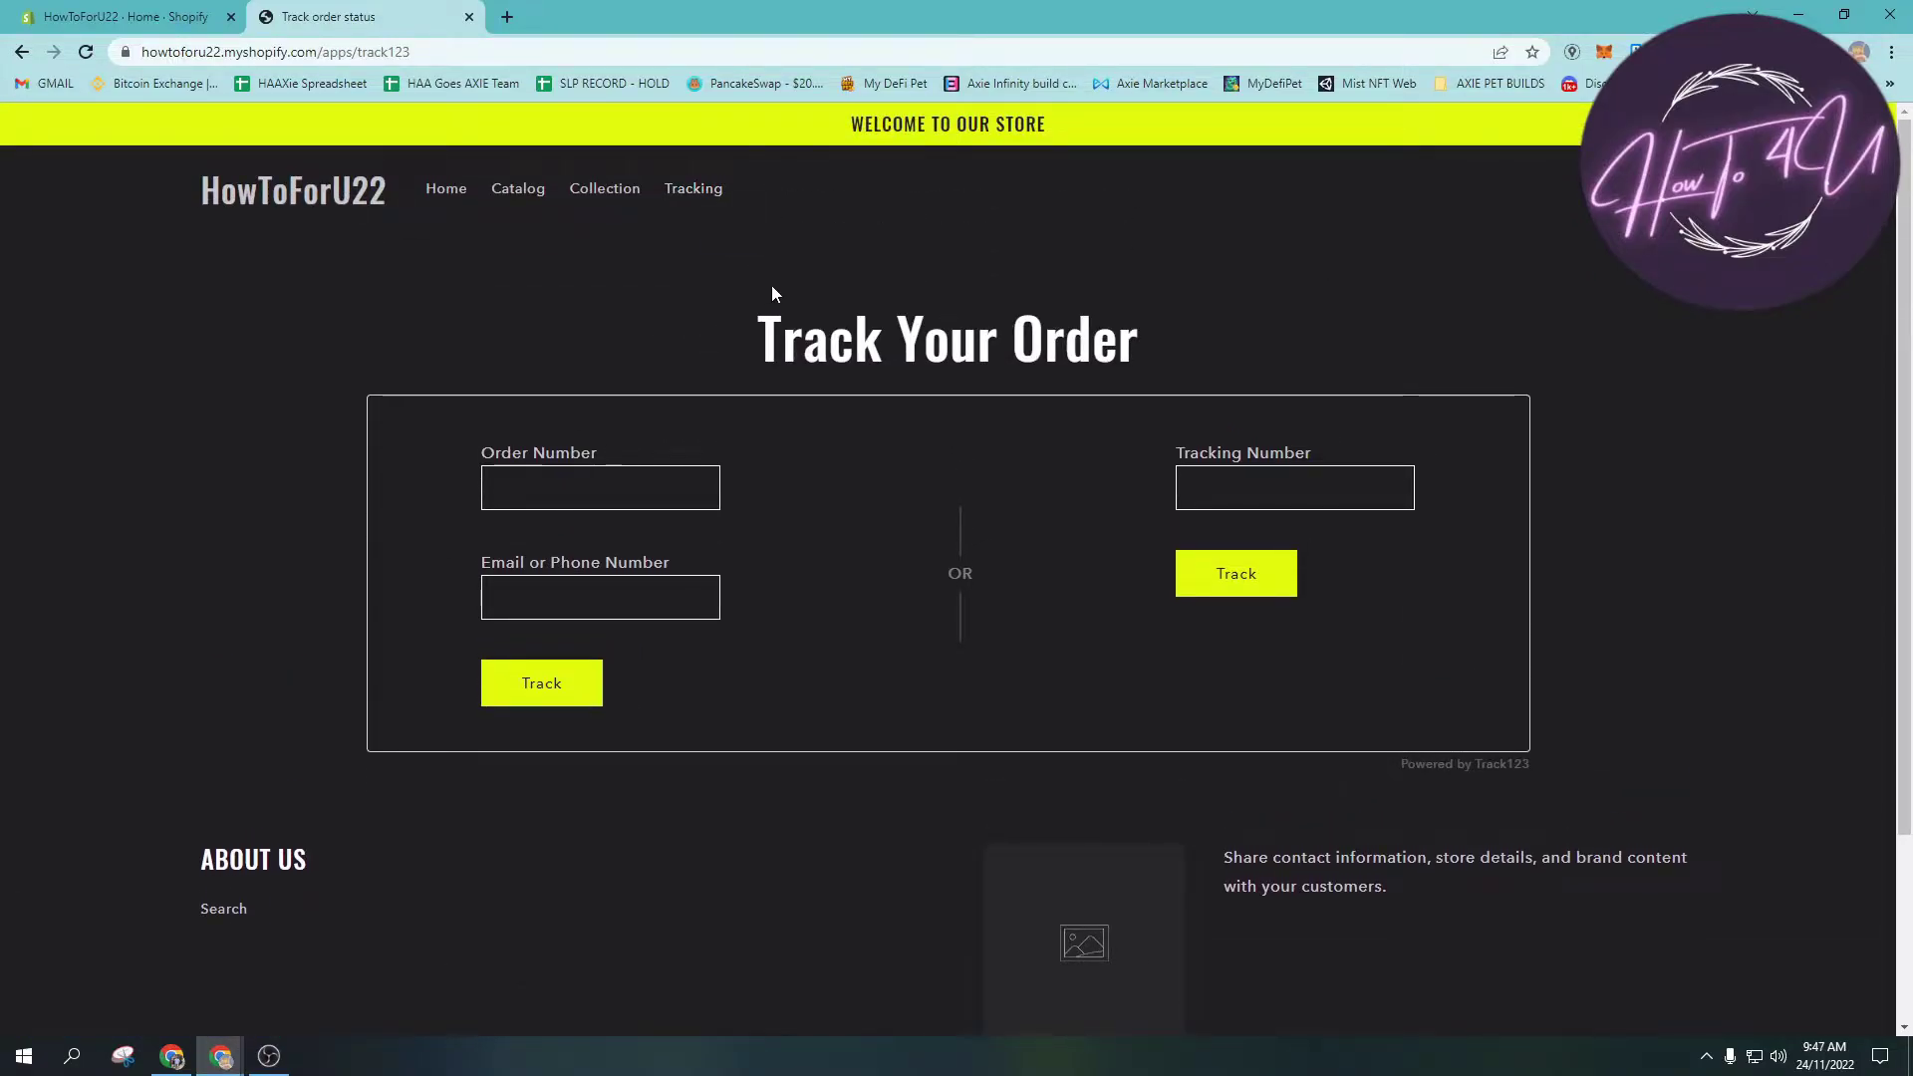
left_click_drag(755, 335, 1111, 342)
left_click(1151, 332)
left_click(1181, 338)
left_click(1112, 341)
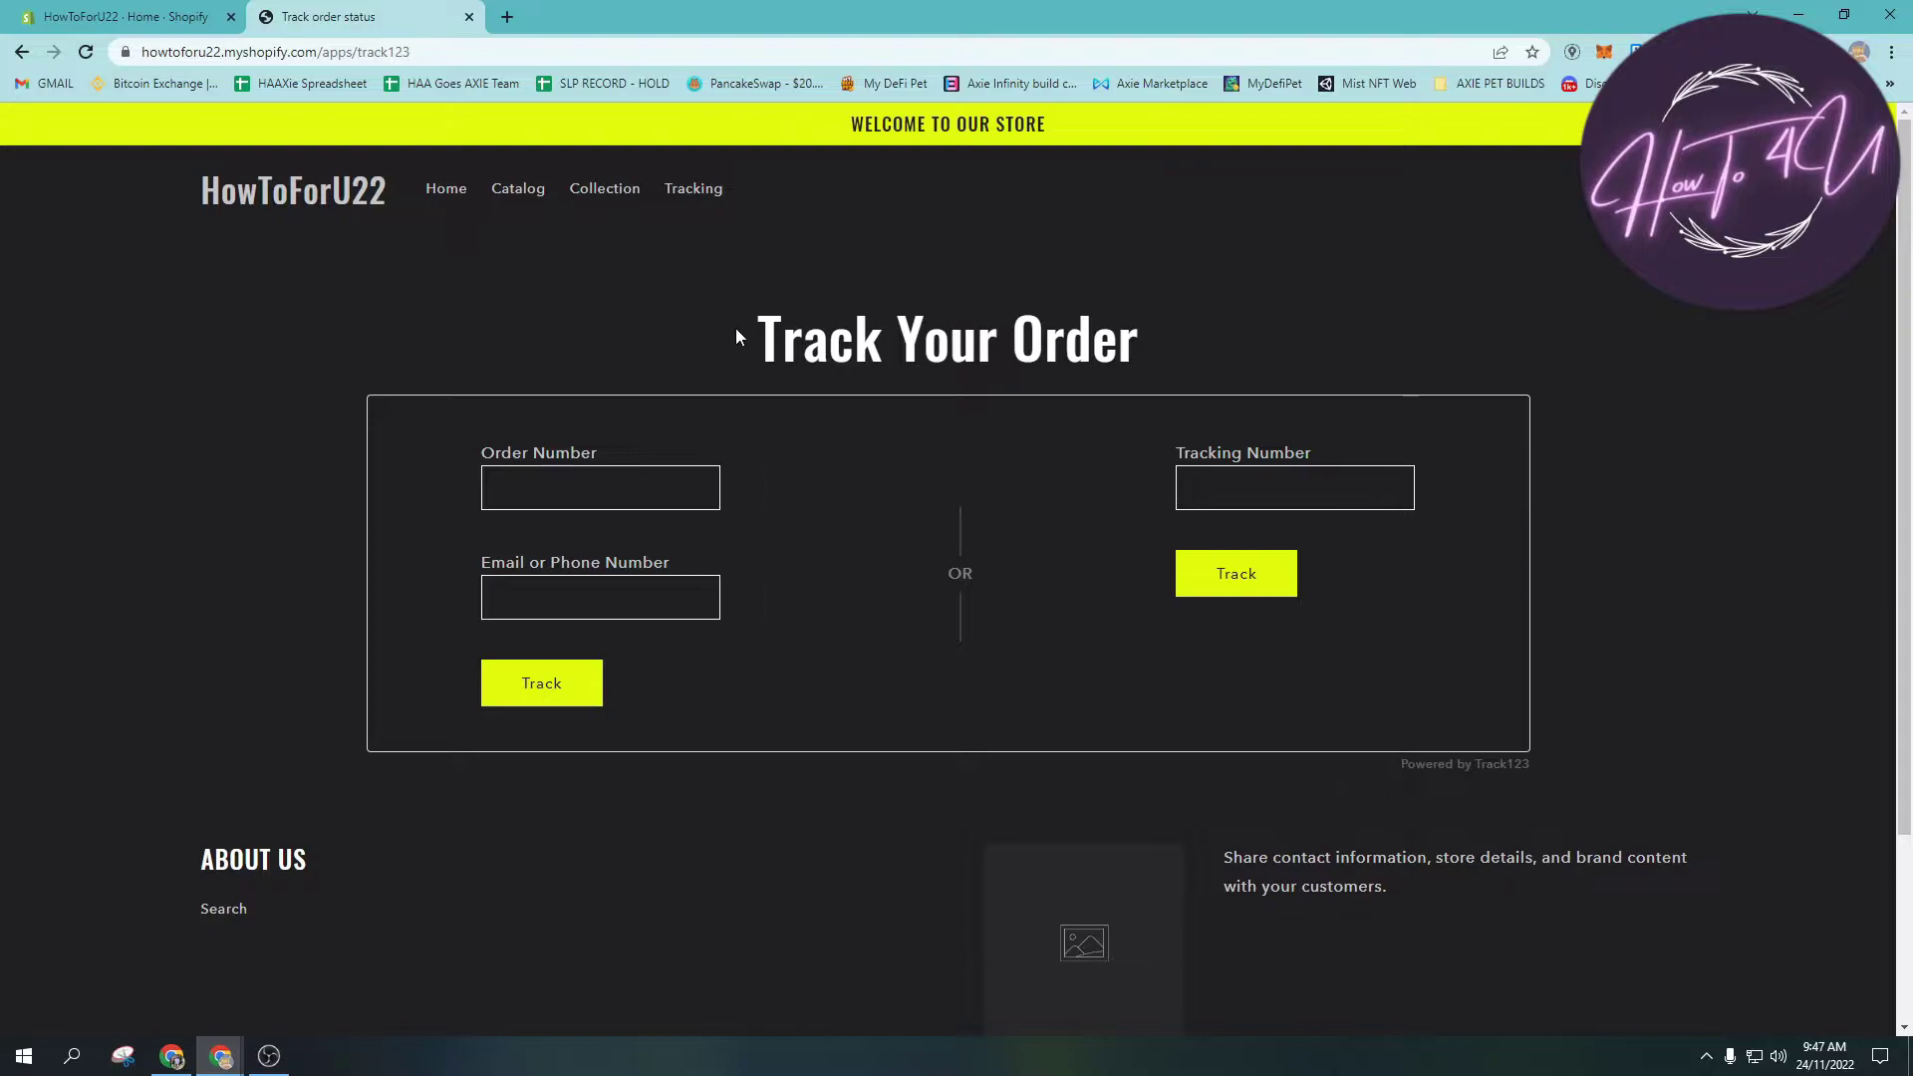
left_click_drag(738, 329, 1095, 339)
left_click(1195, 354)
left_click_drag(765, 343, 1162, 344)
left_click(1173, 349)
left_click_drag(703, 332, 1140, 341)
left_click(1222, 343)
left_click(184, 10)
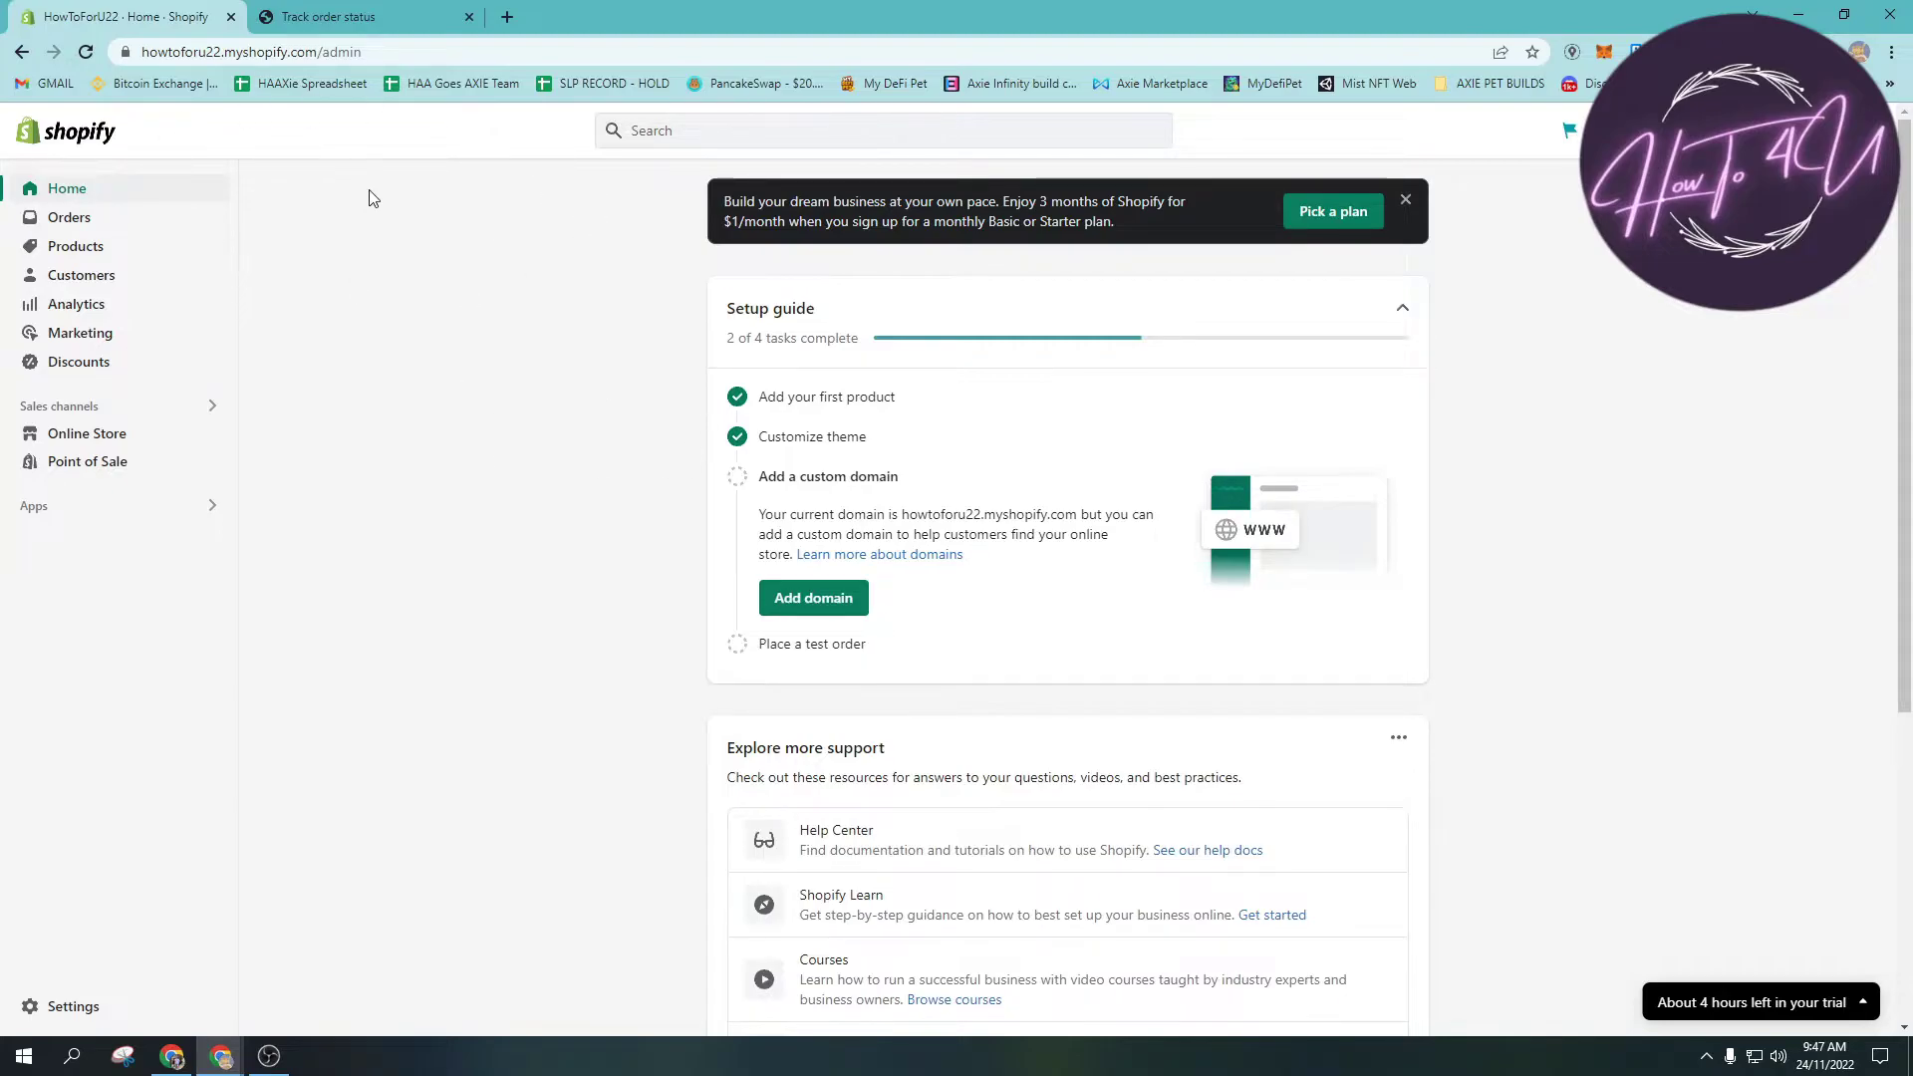
left_click(386, 52)
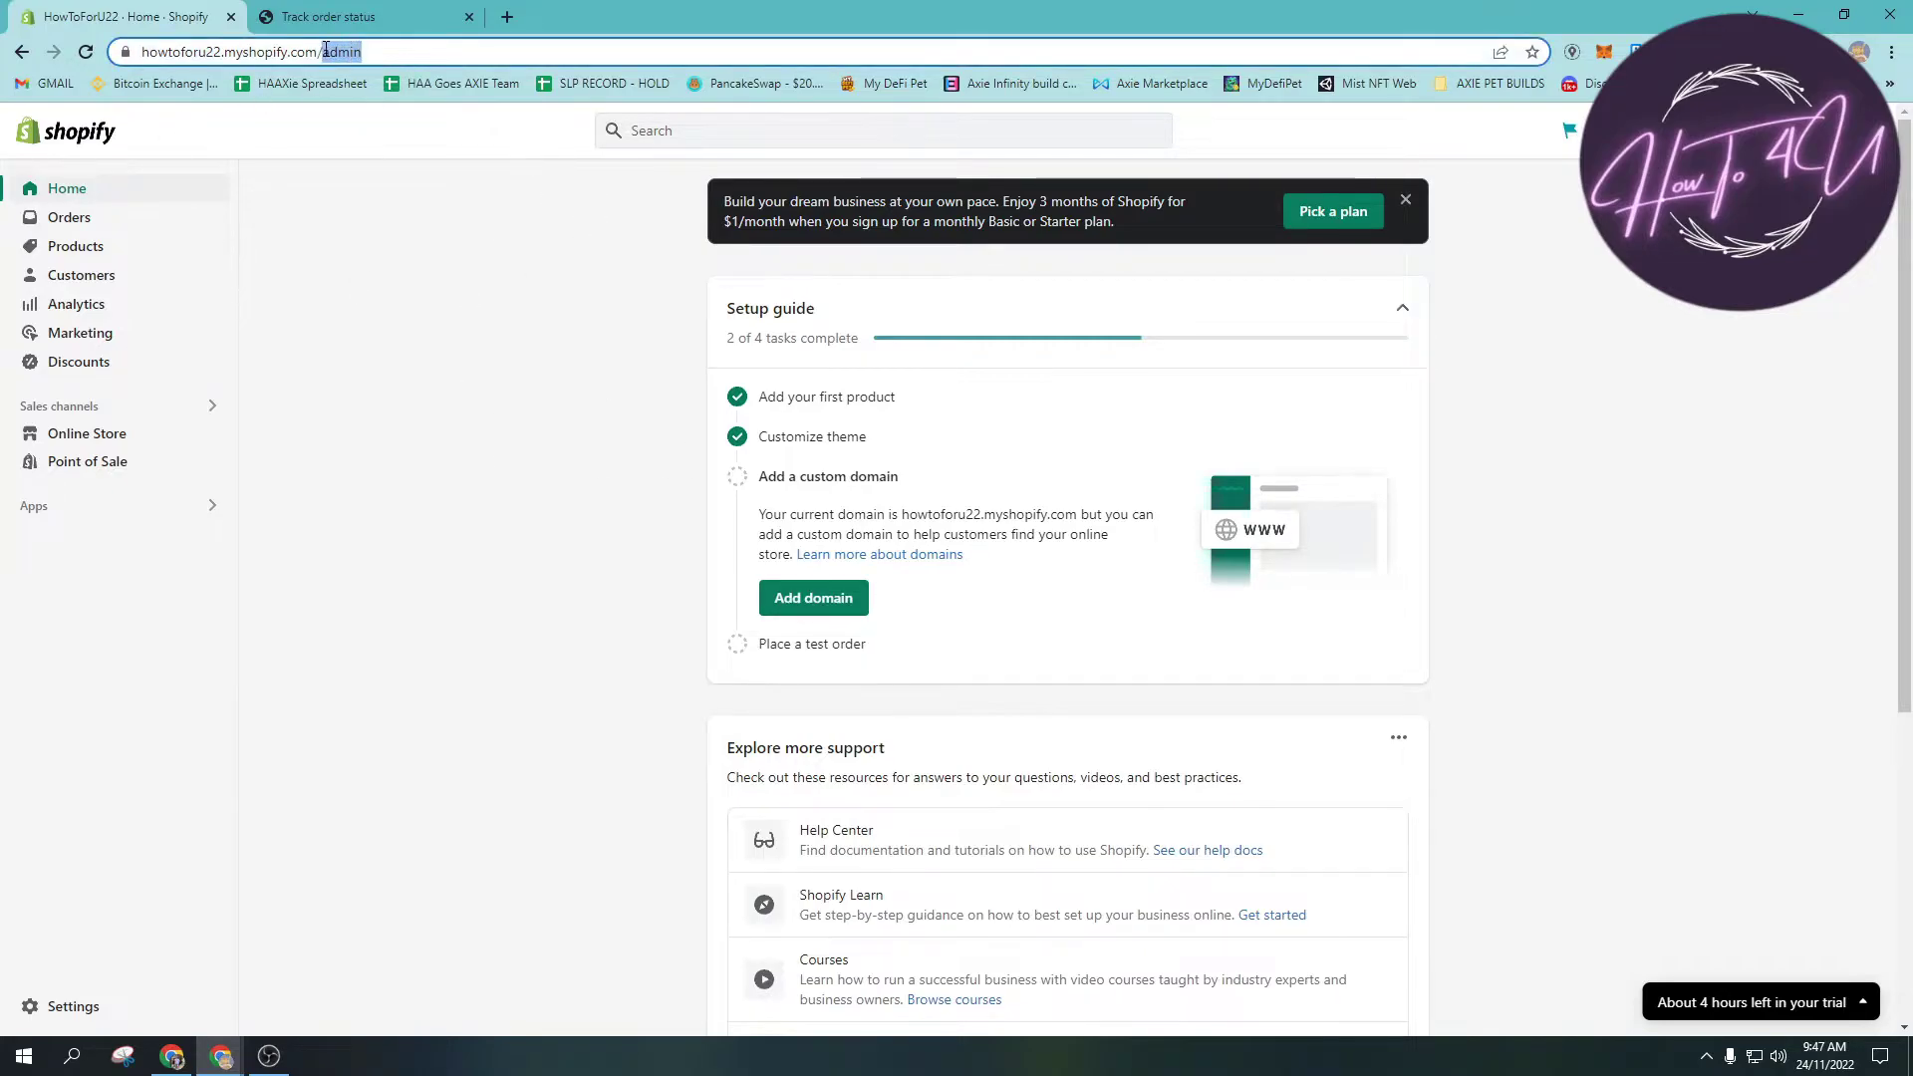
double_click(387, 51)
left_click(388, 51)
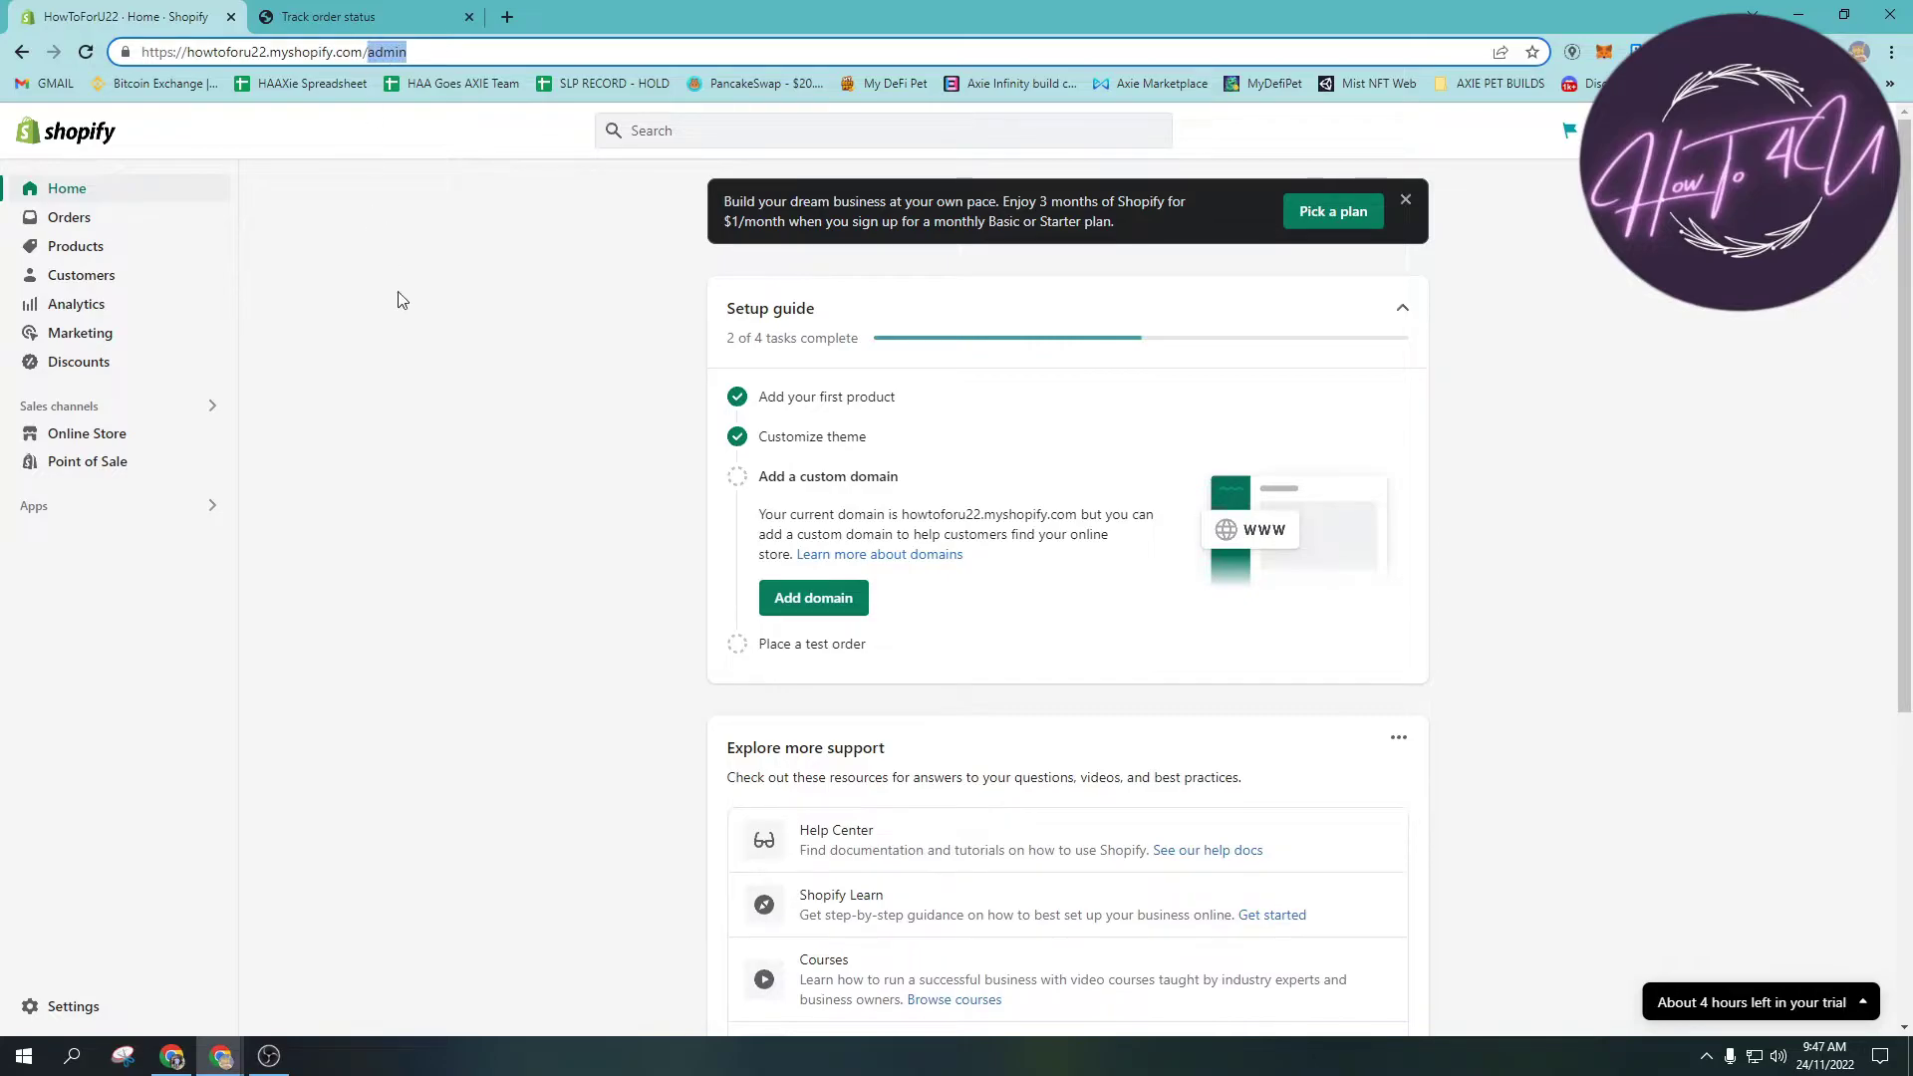
key("Return")
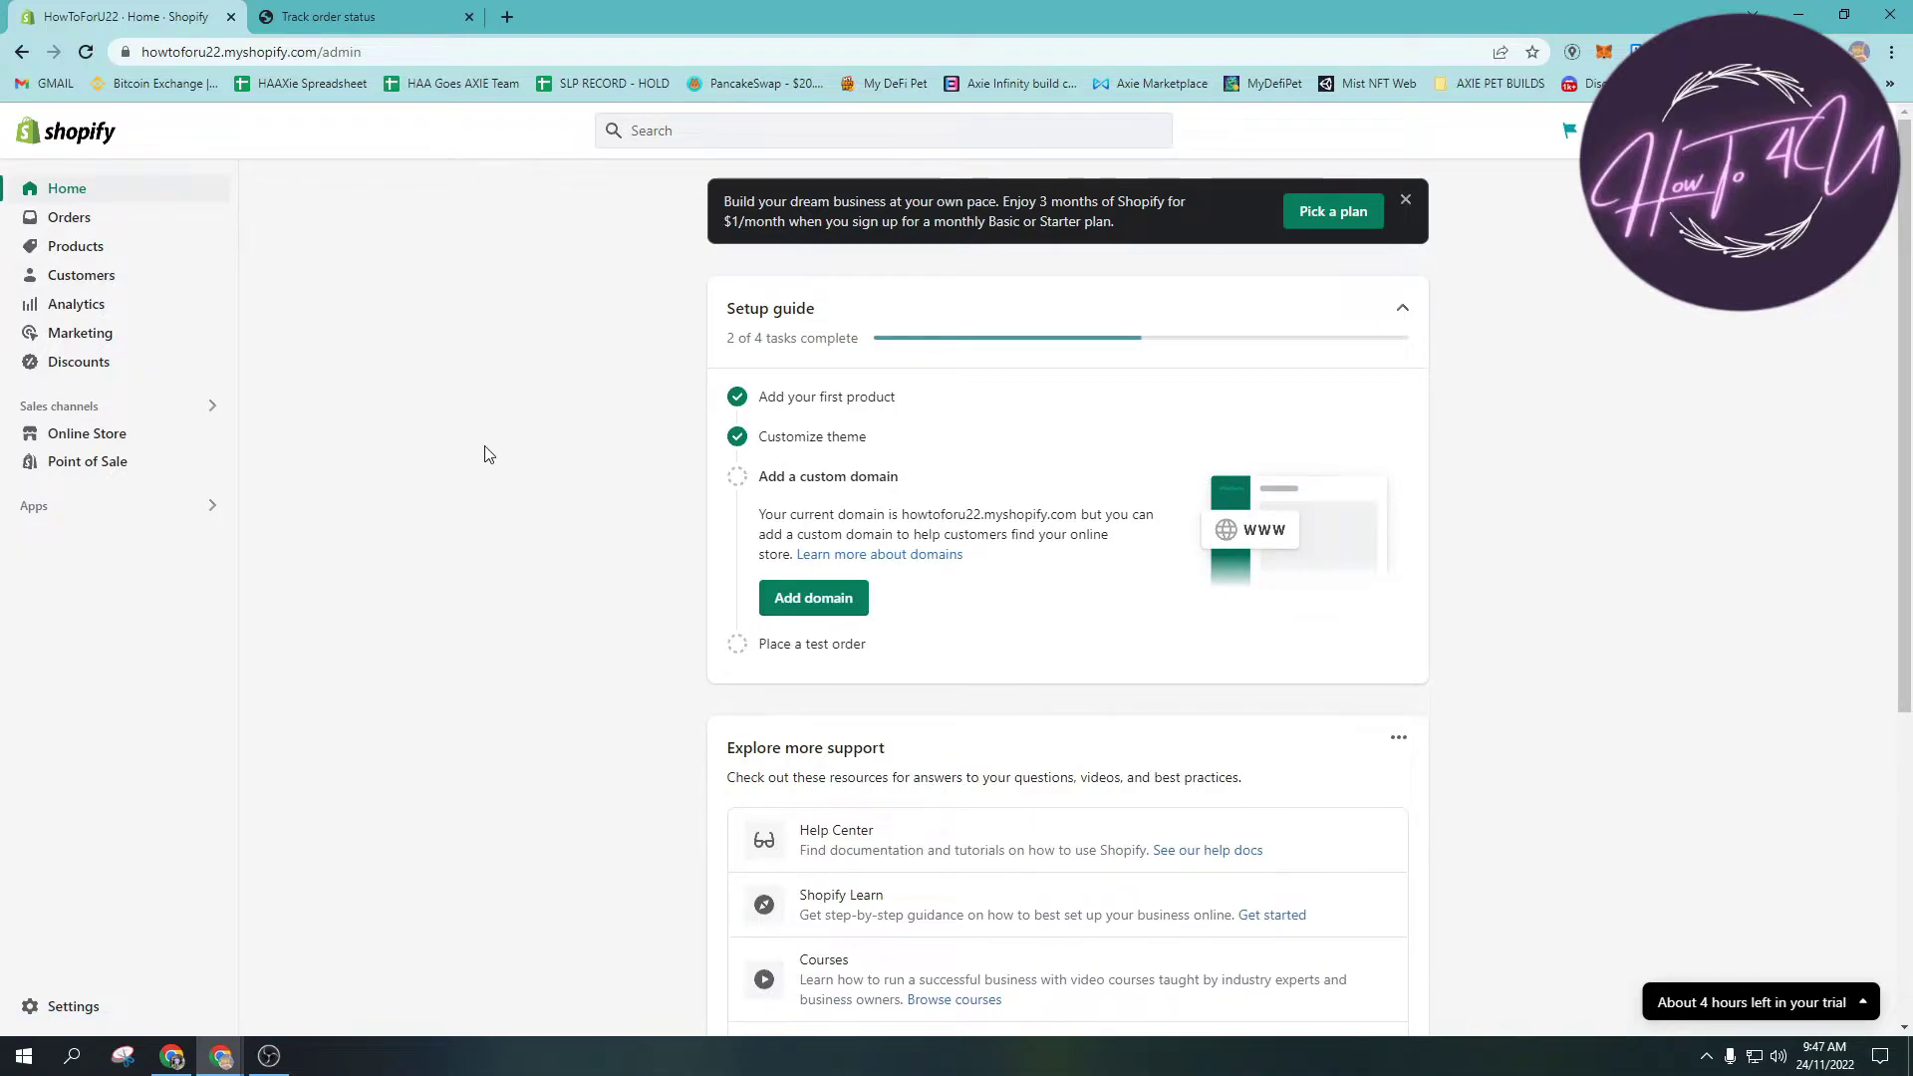
- Go from Recommended apps to the Shopify App Store and search for 'track123'
left_click(109, 510)
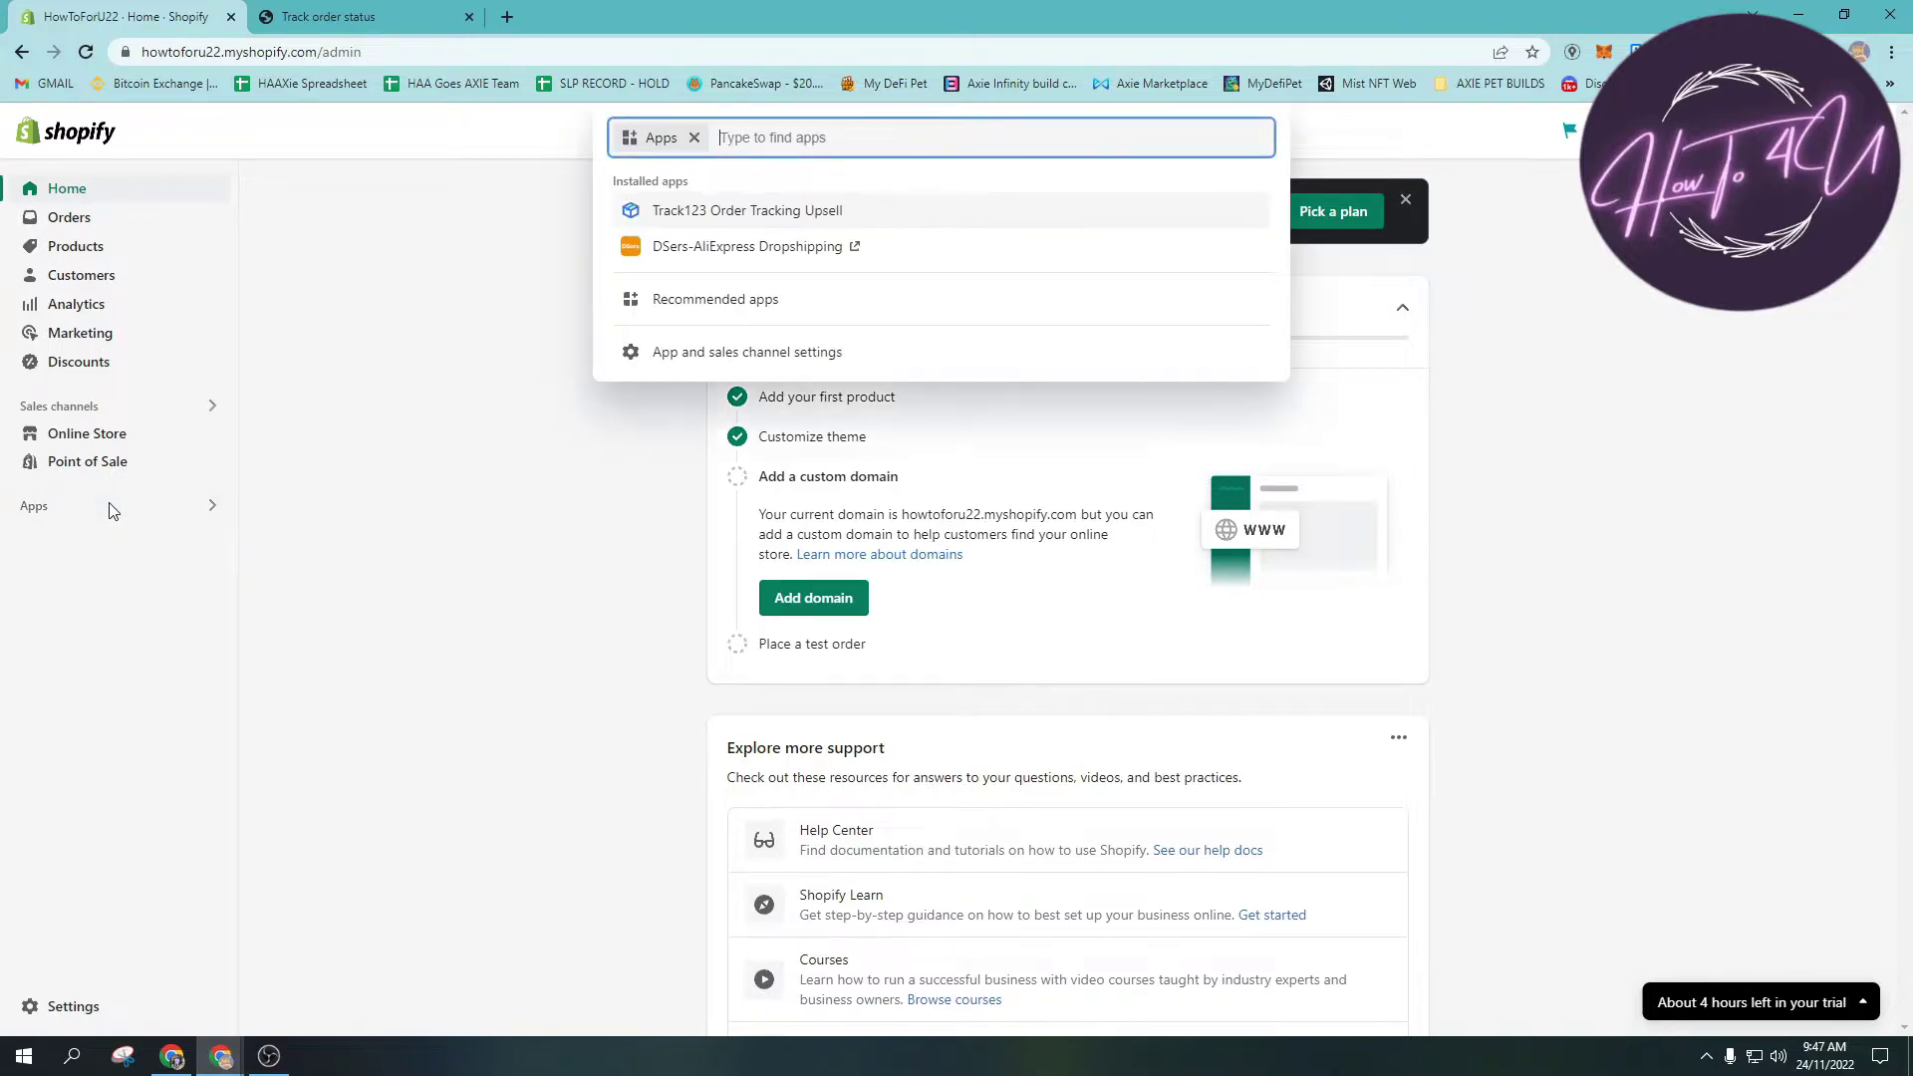
left_click(732, 304)
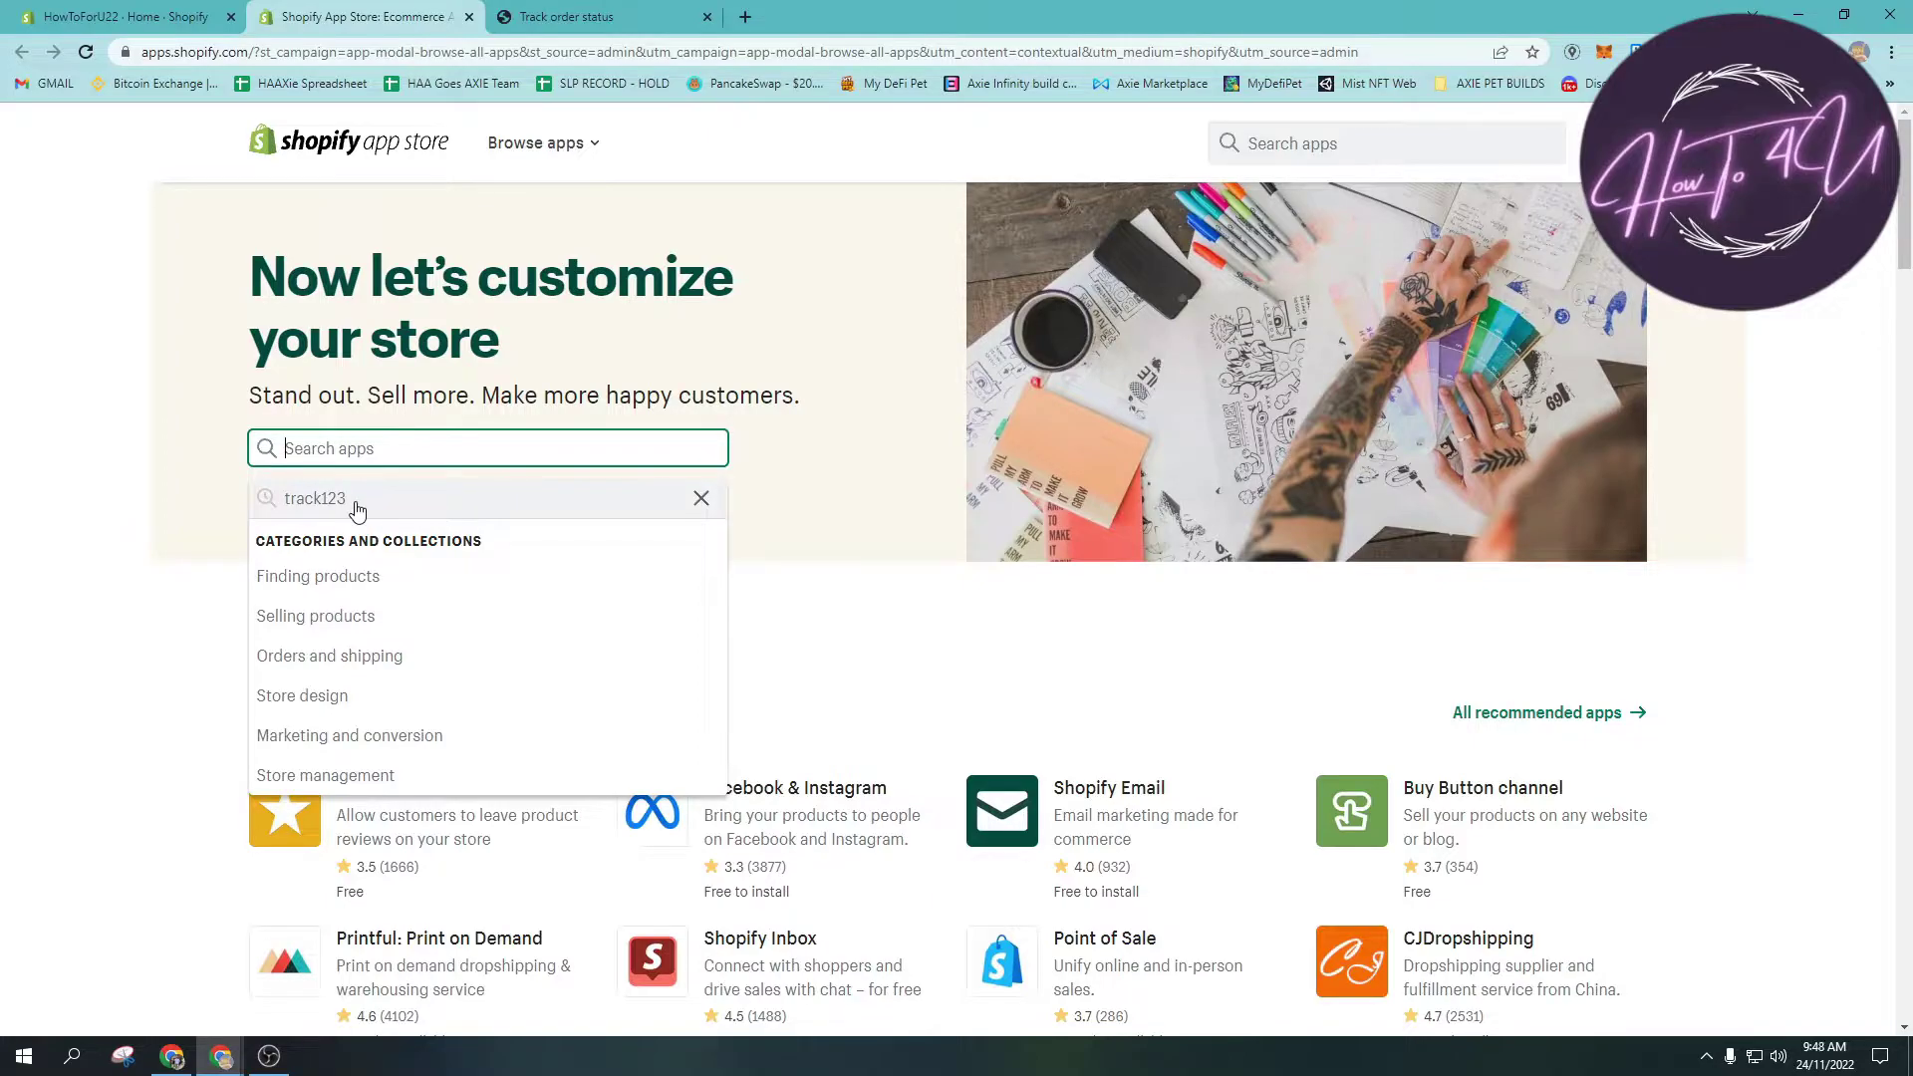
type("track123")
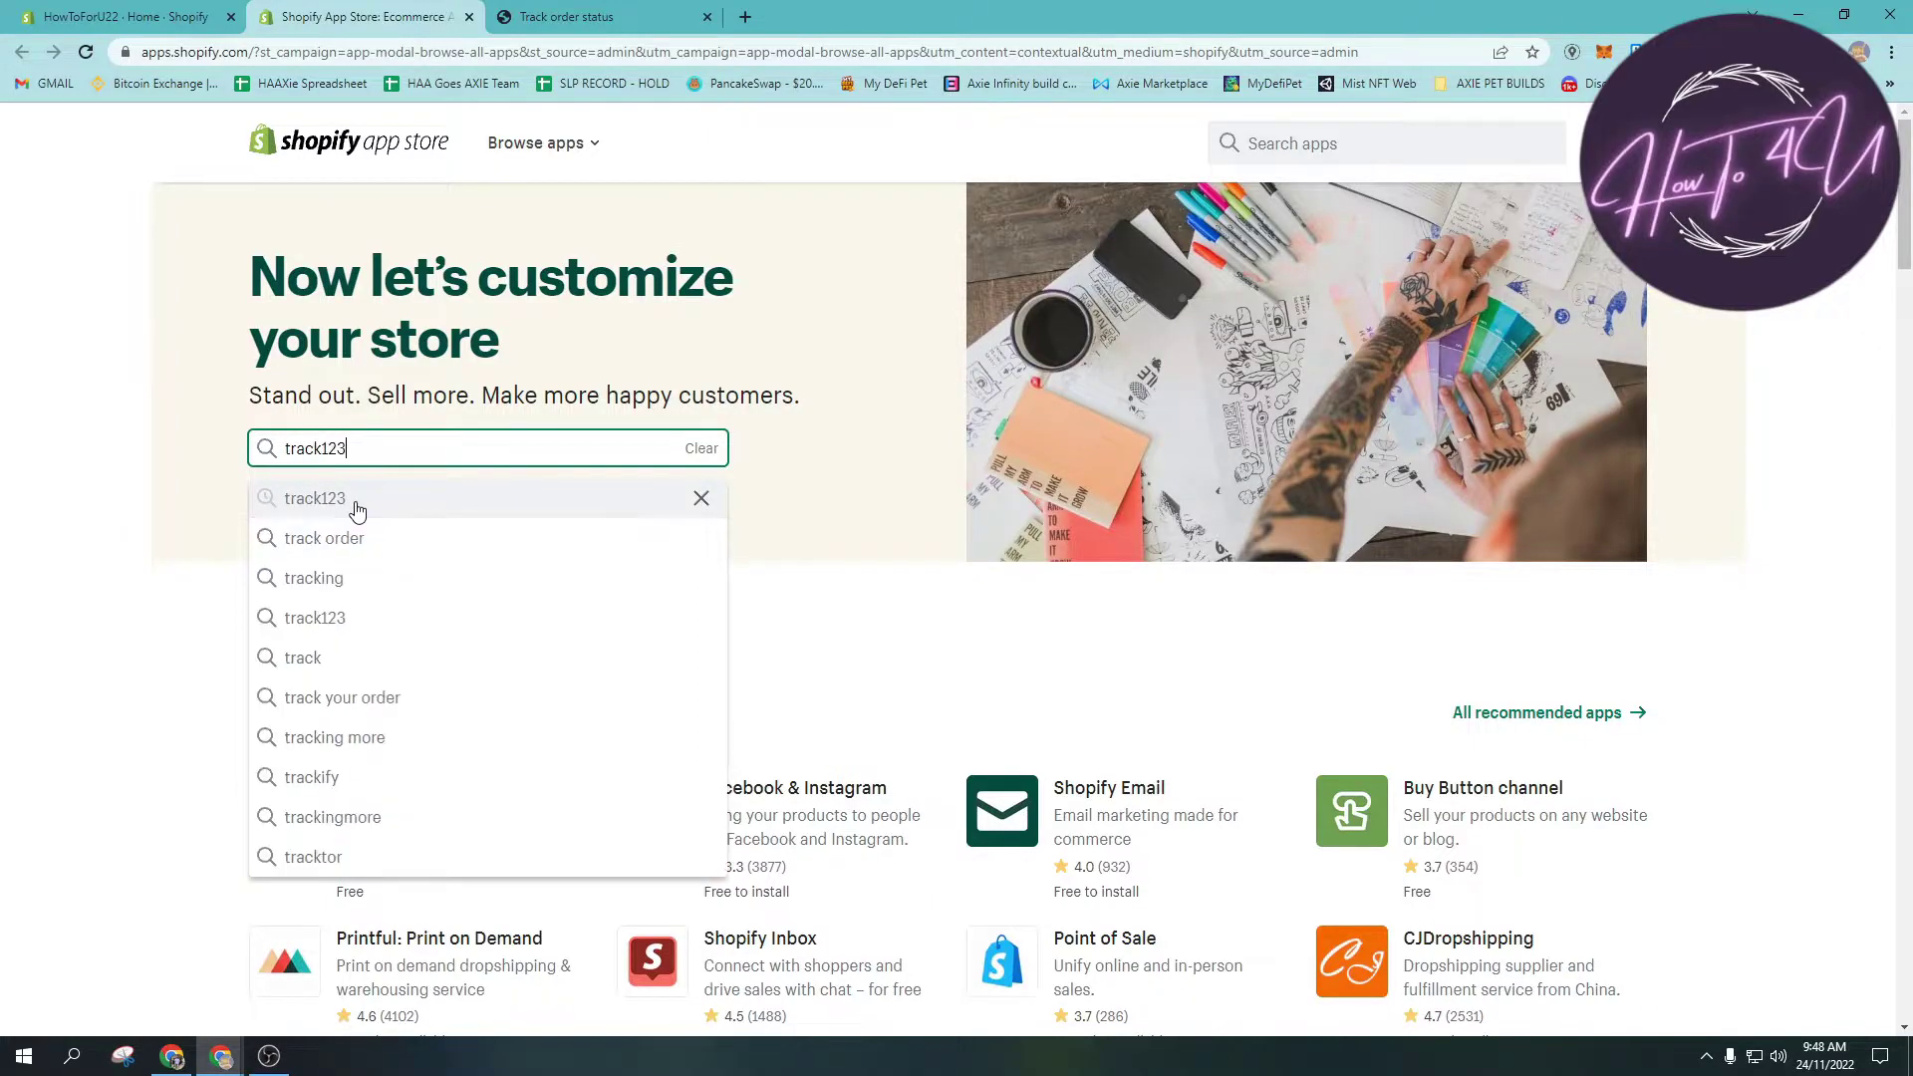
key("Return")
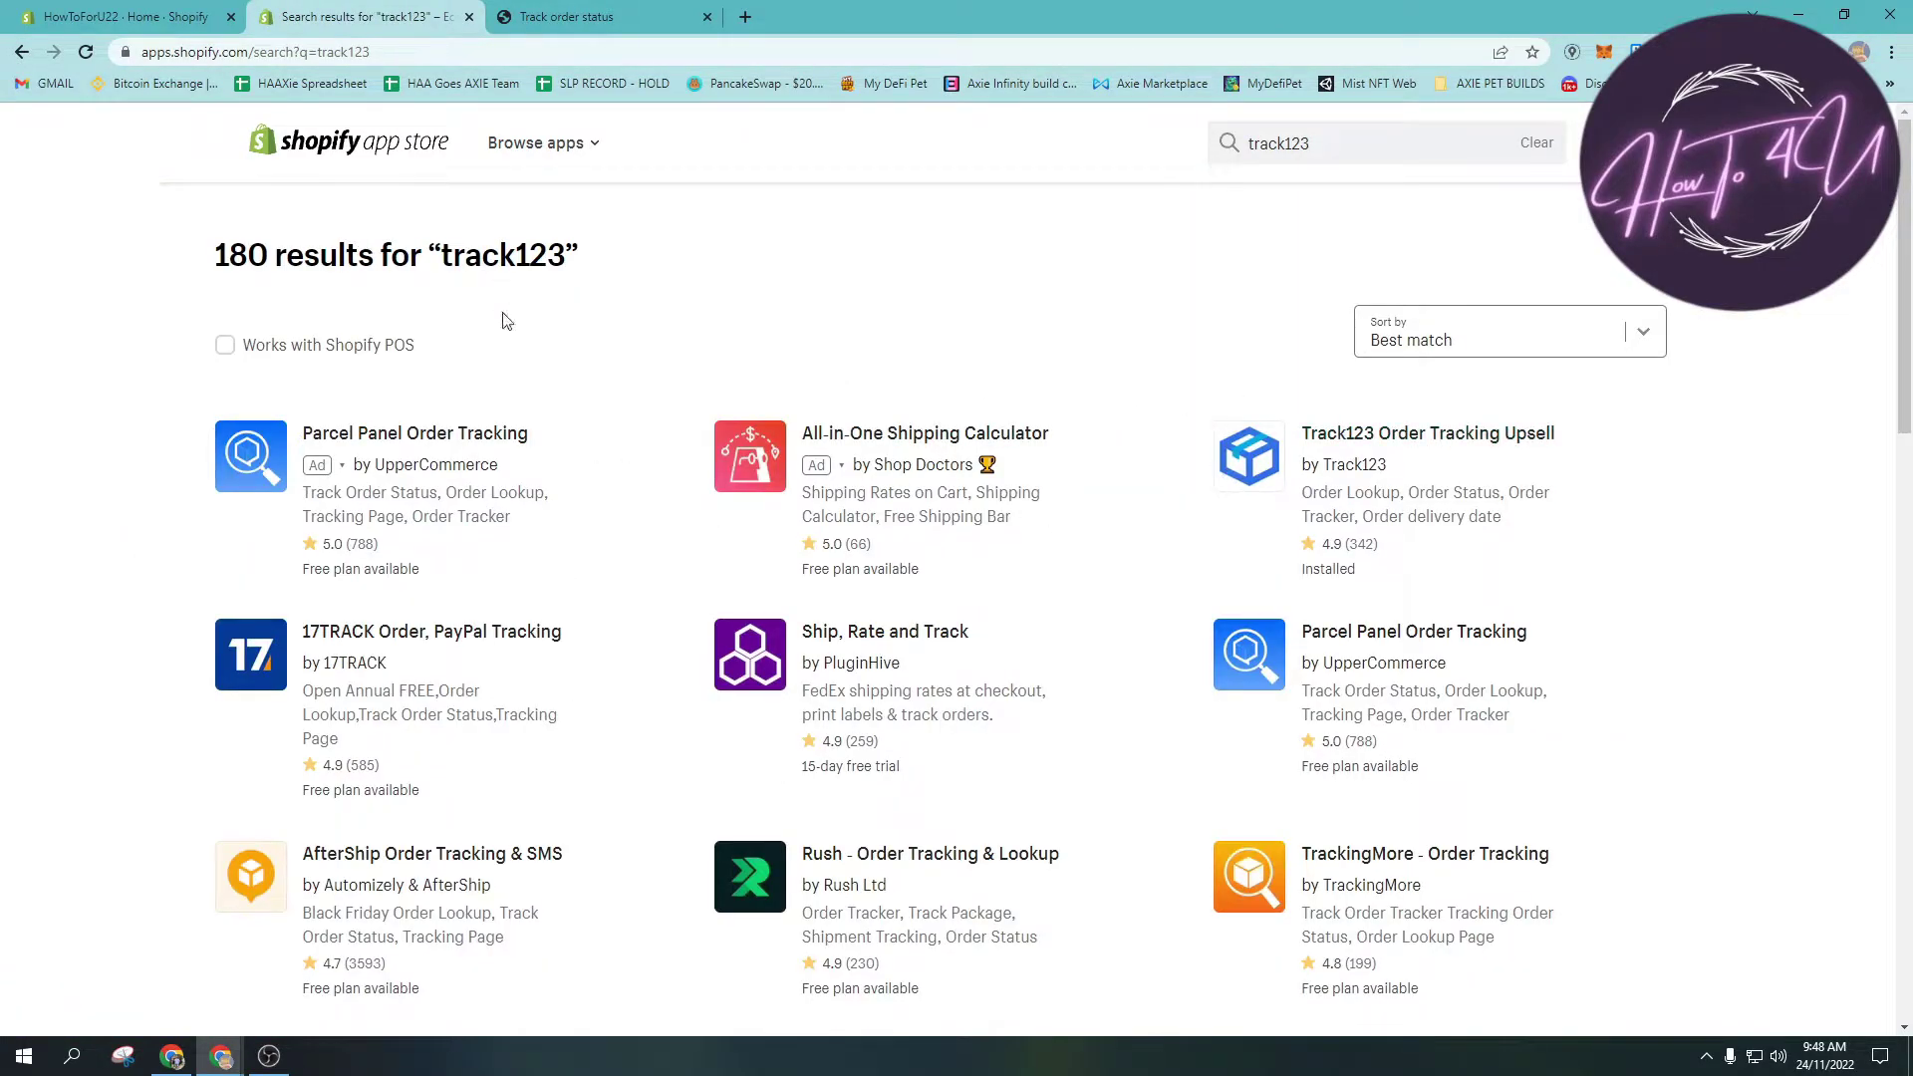
- Open the Track123 Order Tracking Upsell listing, which shows Price: Free and installed
scroll(506, 319, "down", 3)
scroll(661, 426, "up", 3)
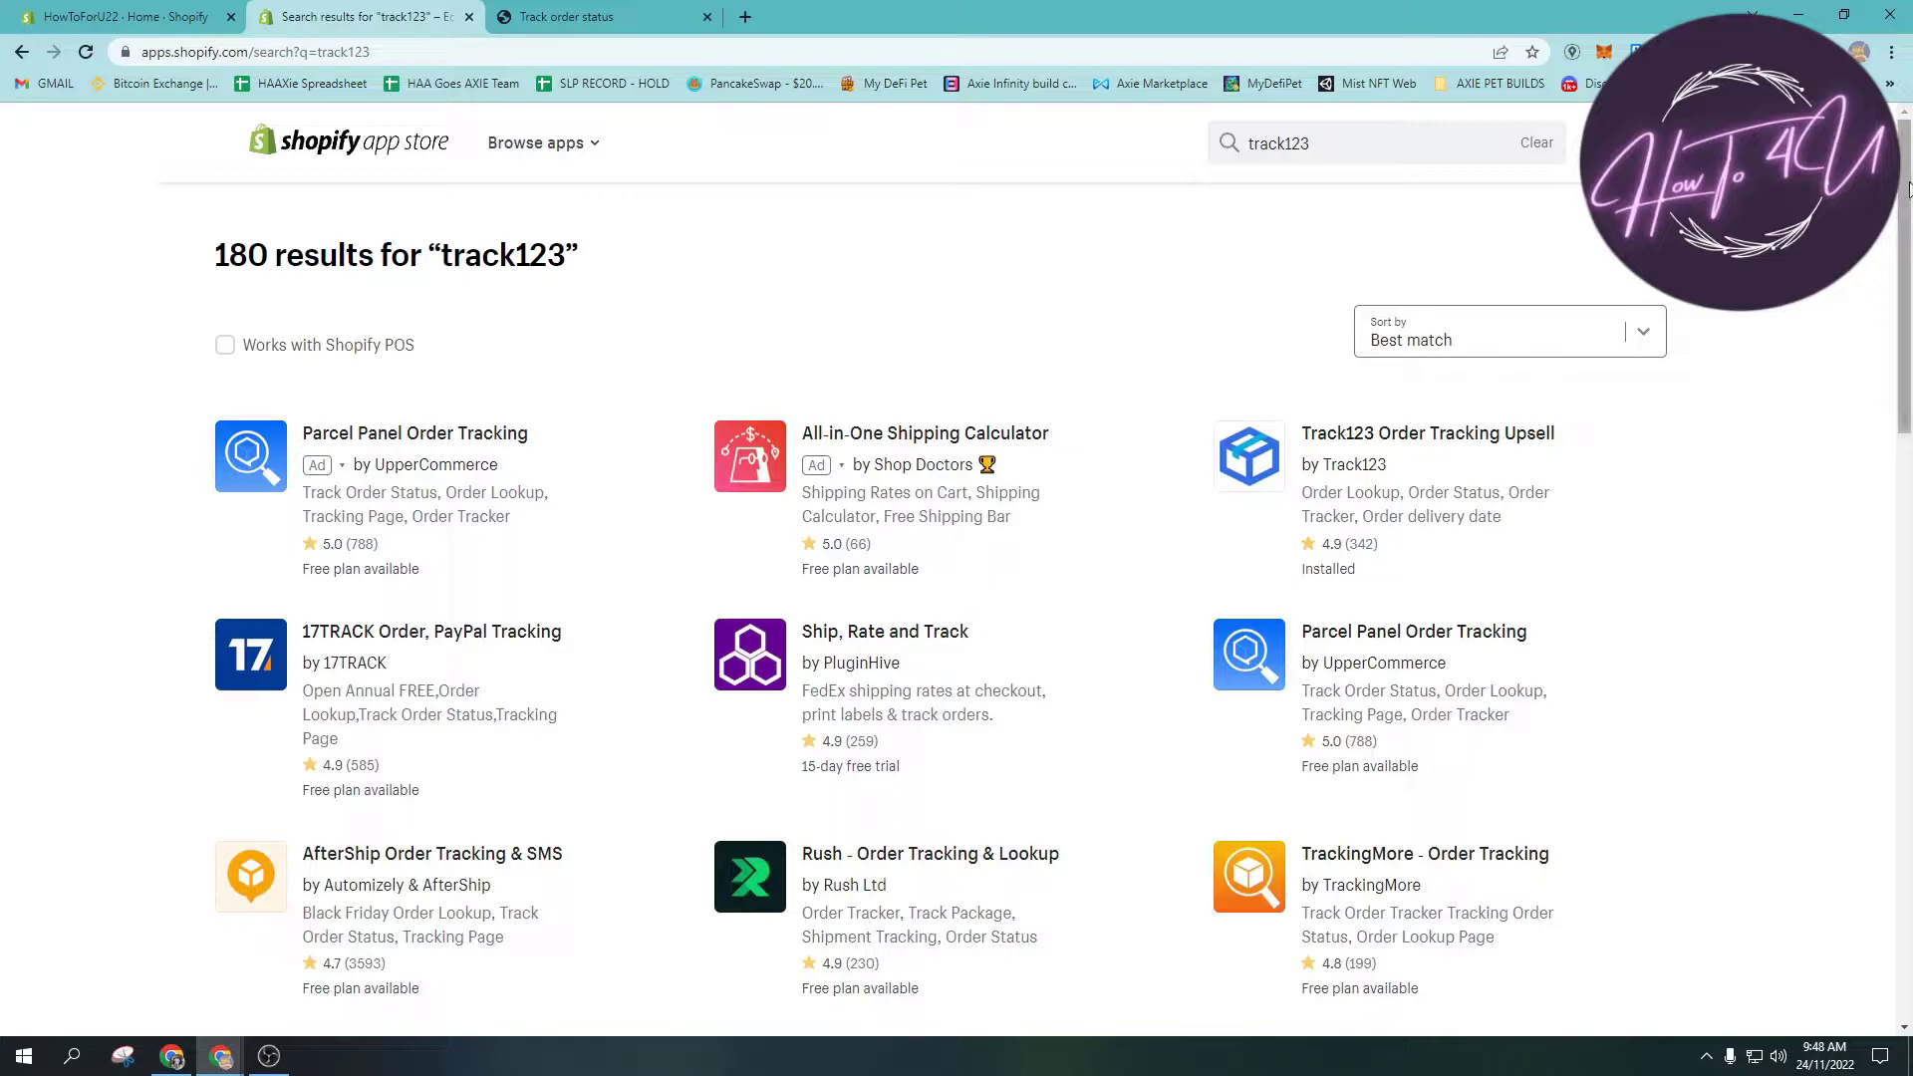
mouse_move(1908, 190)
left_mouse_down()
mouse_move(1909, 532)
mouse_move(1908, 194)
left_mouse_up()
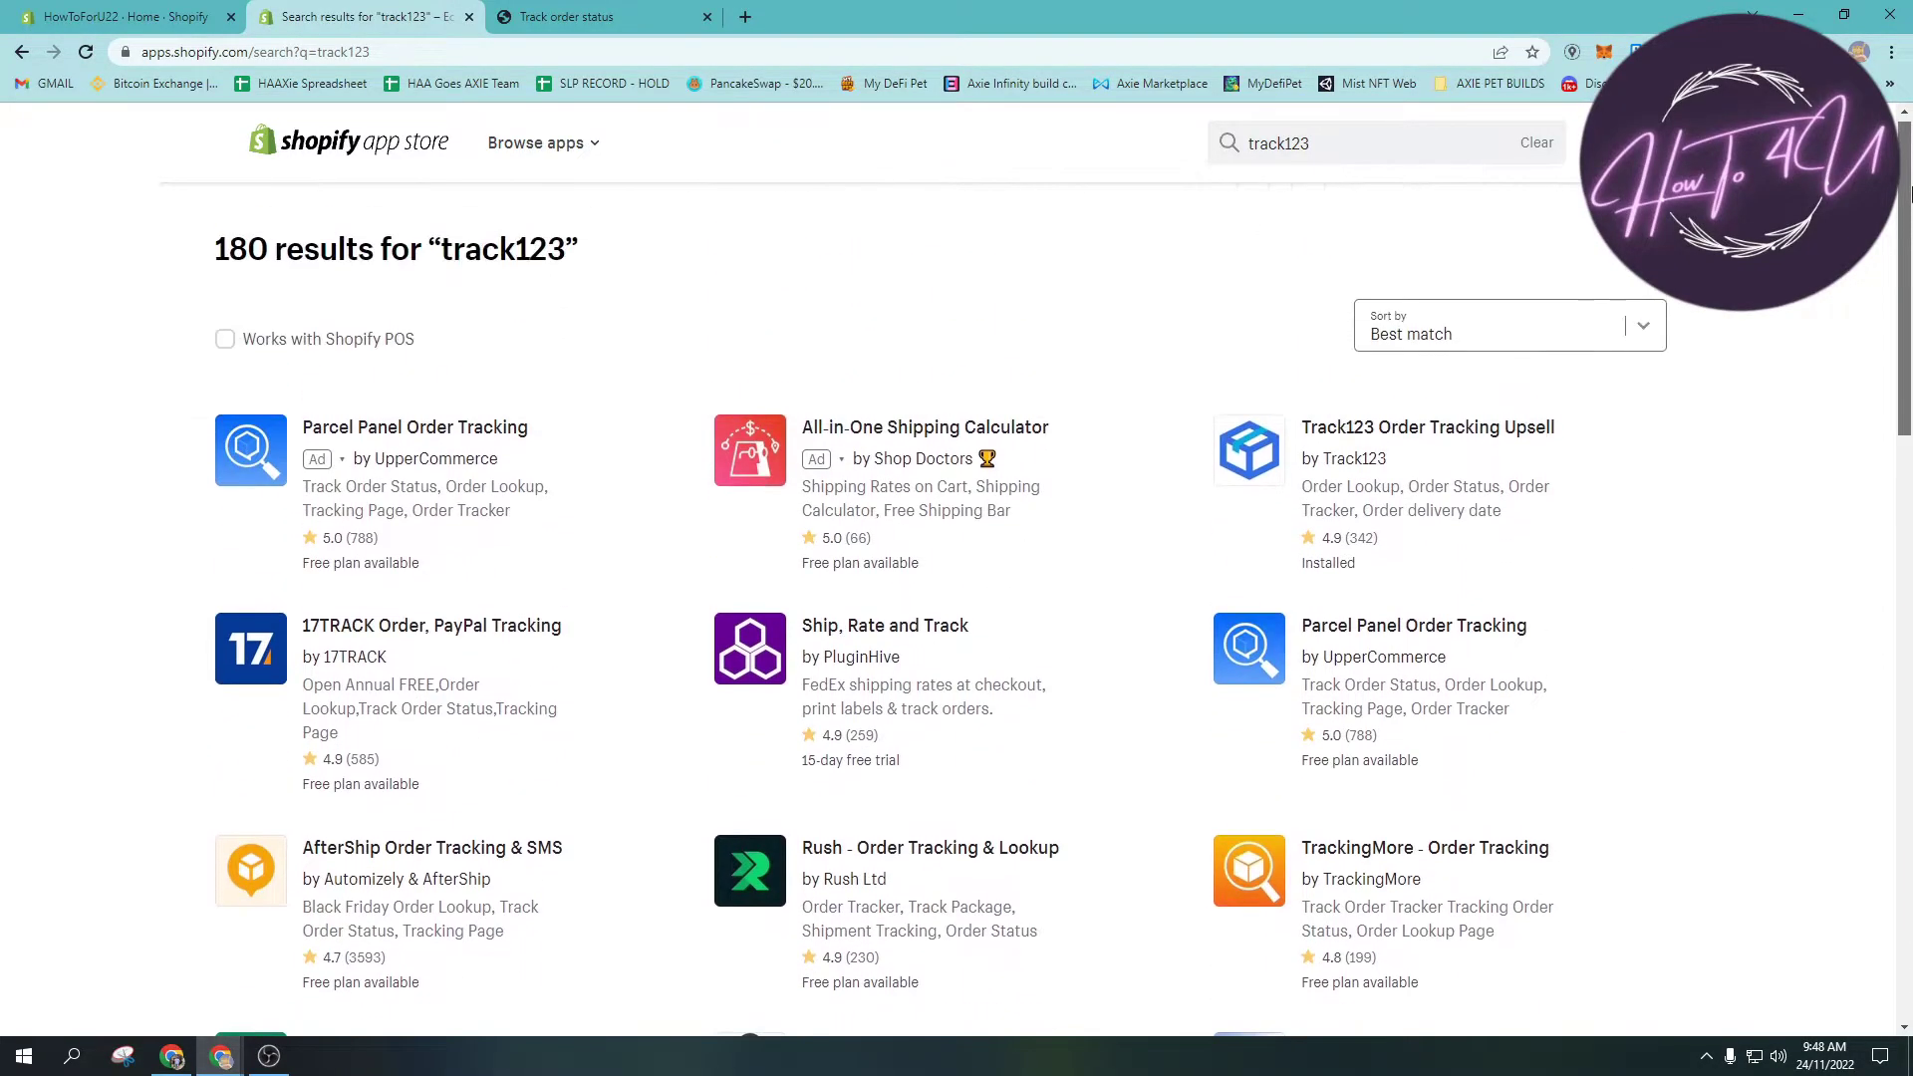
left_click_drag(1592, 527, 1461, 464)
left_click(1461, 465)
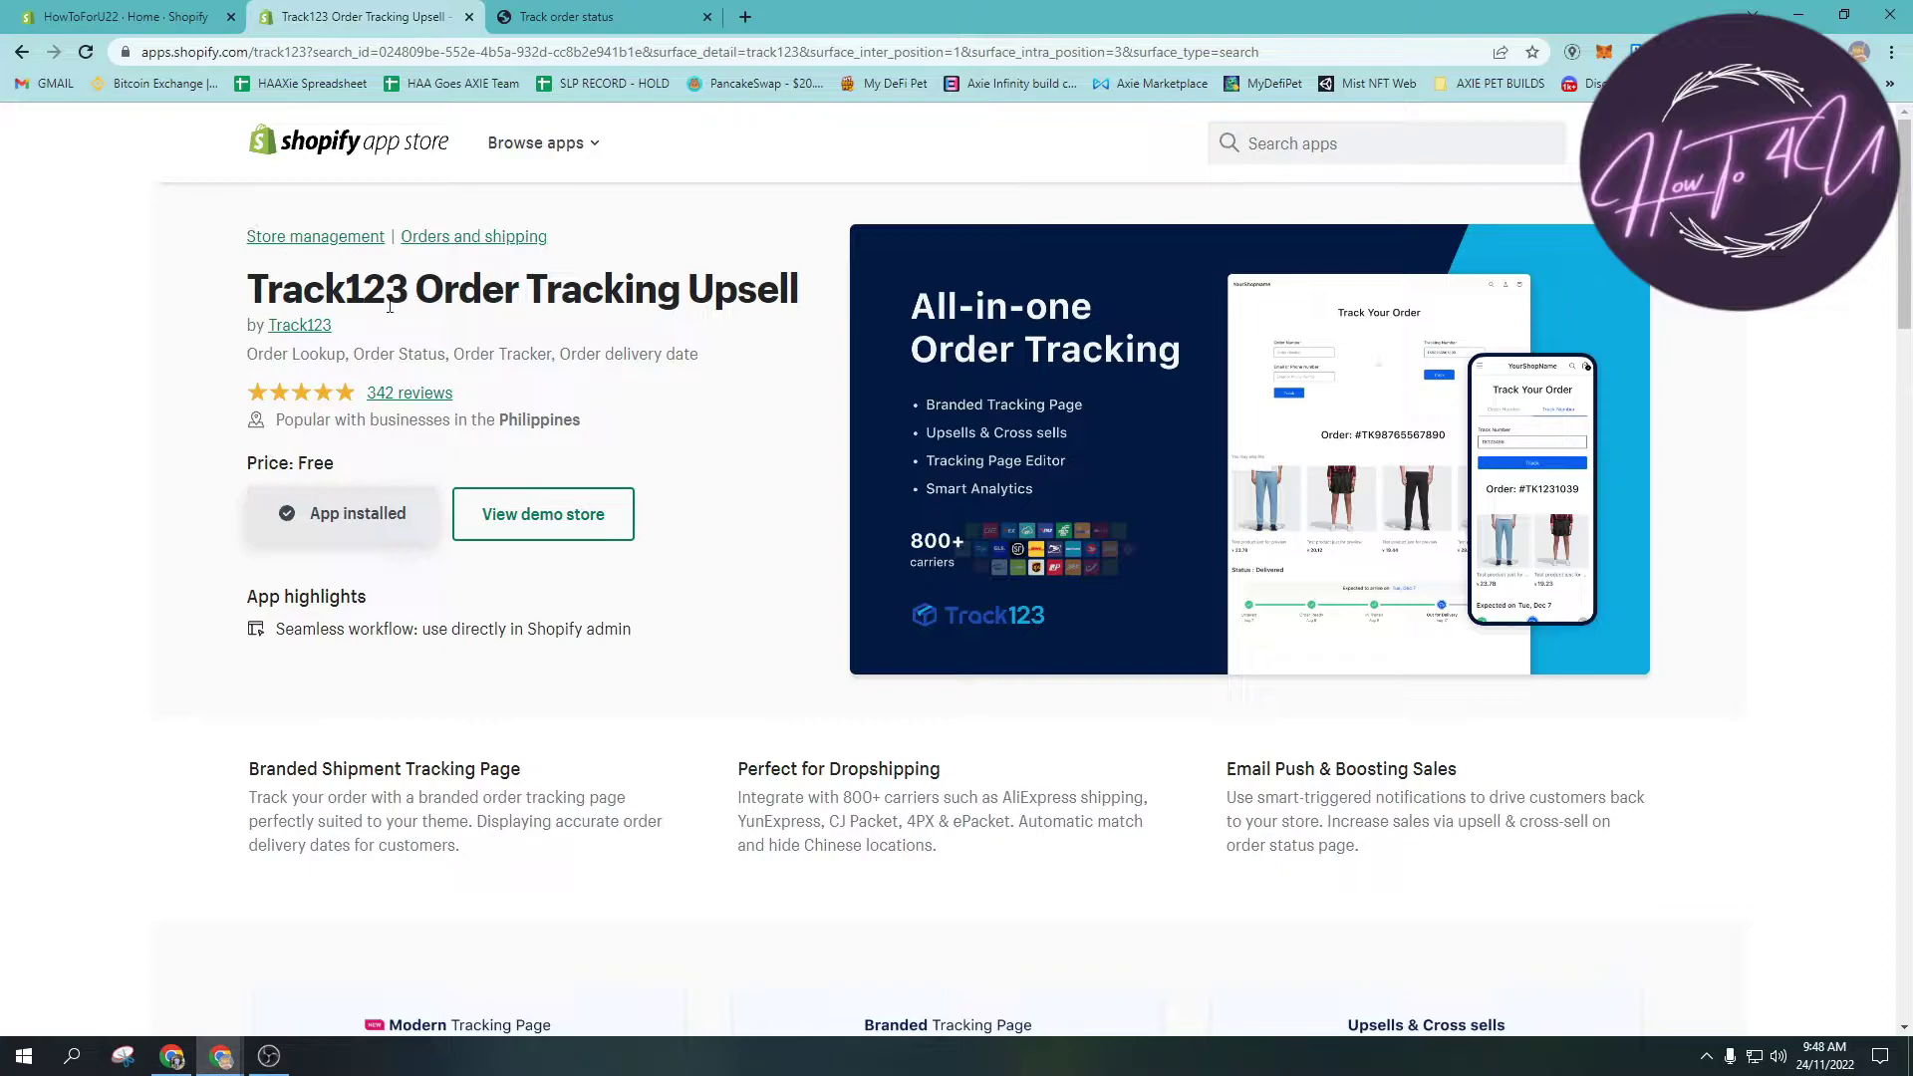
left_click_drag(247, 289, 503, 353)
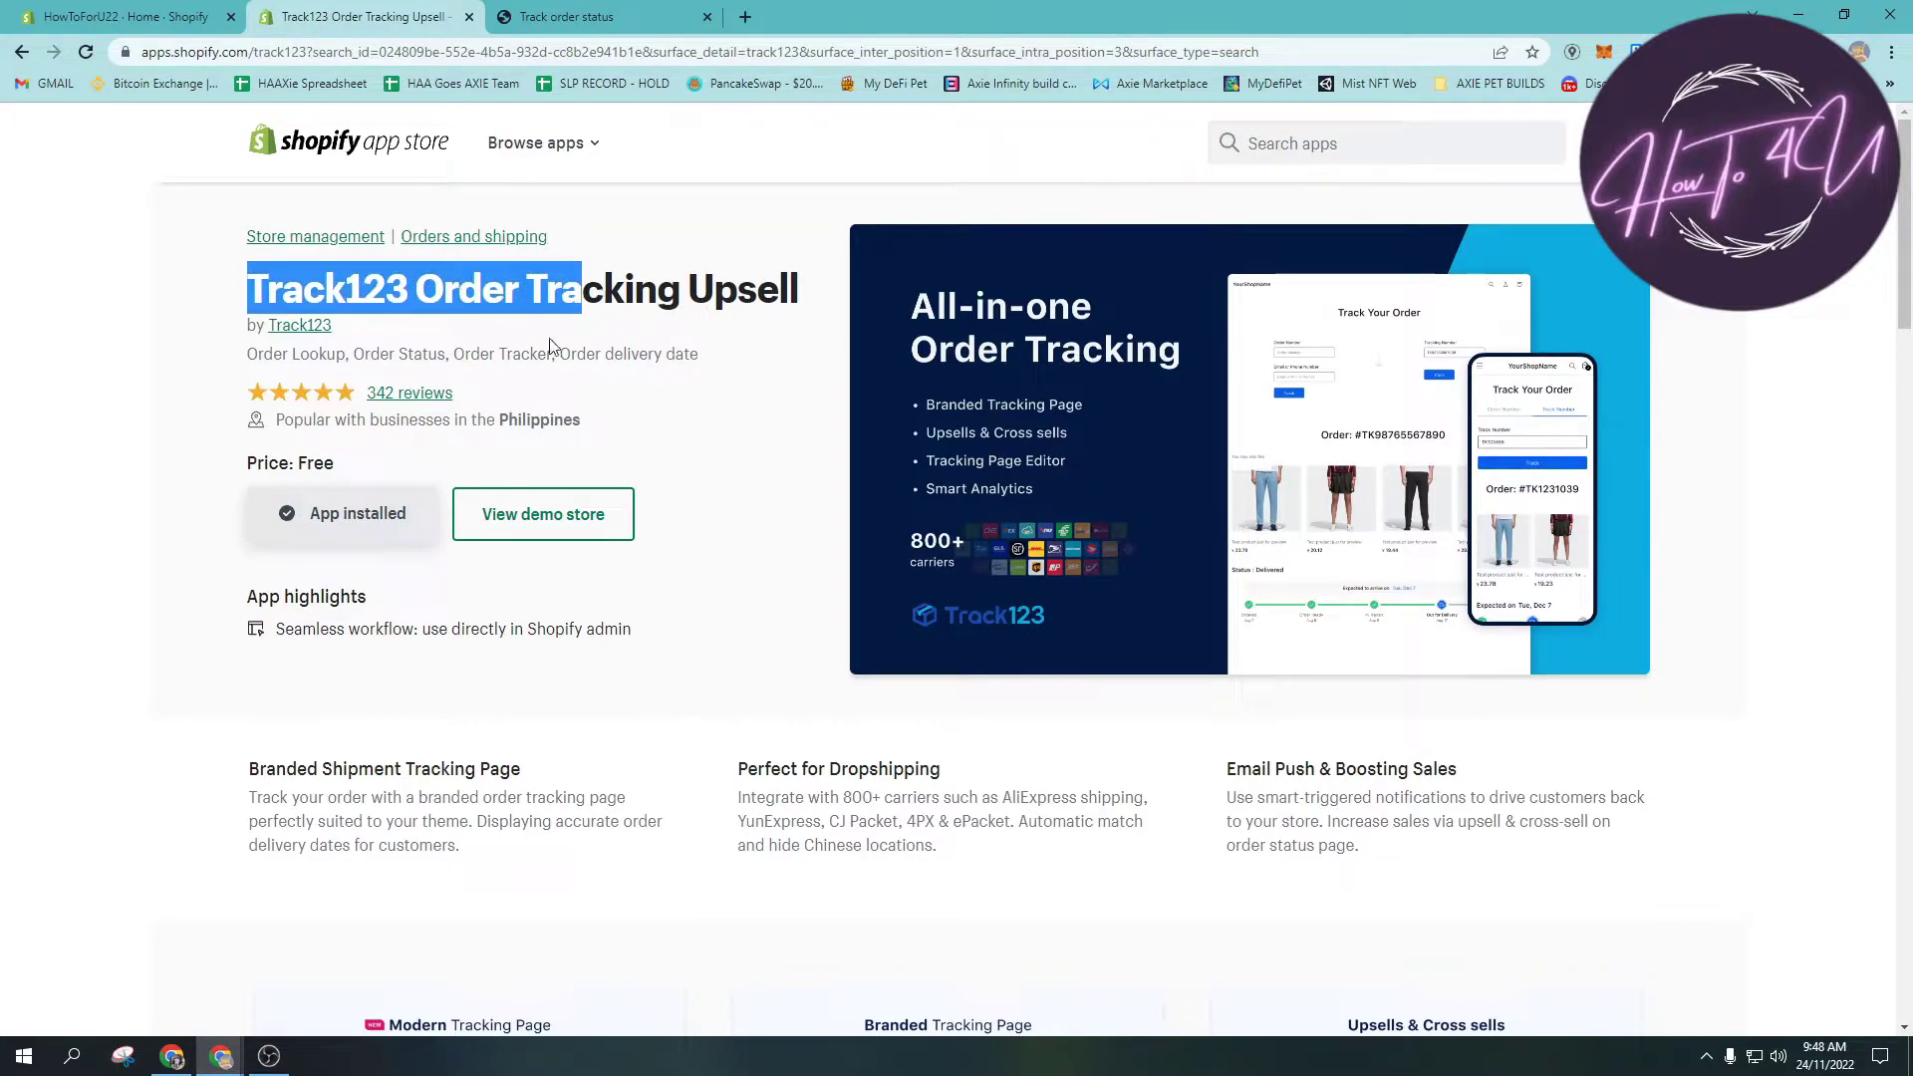
scroll(551, 345, "down", 4)
scroll(568, 355, "up", 4)
left_click(149, 391)
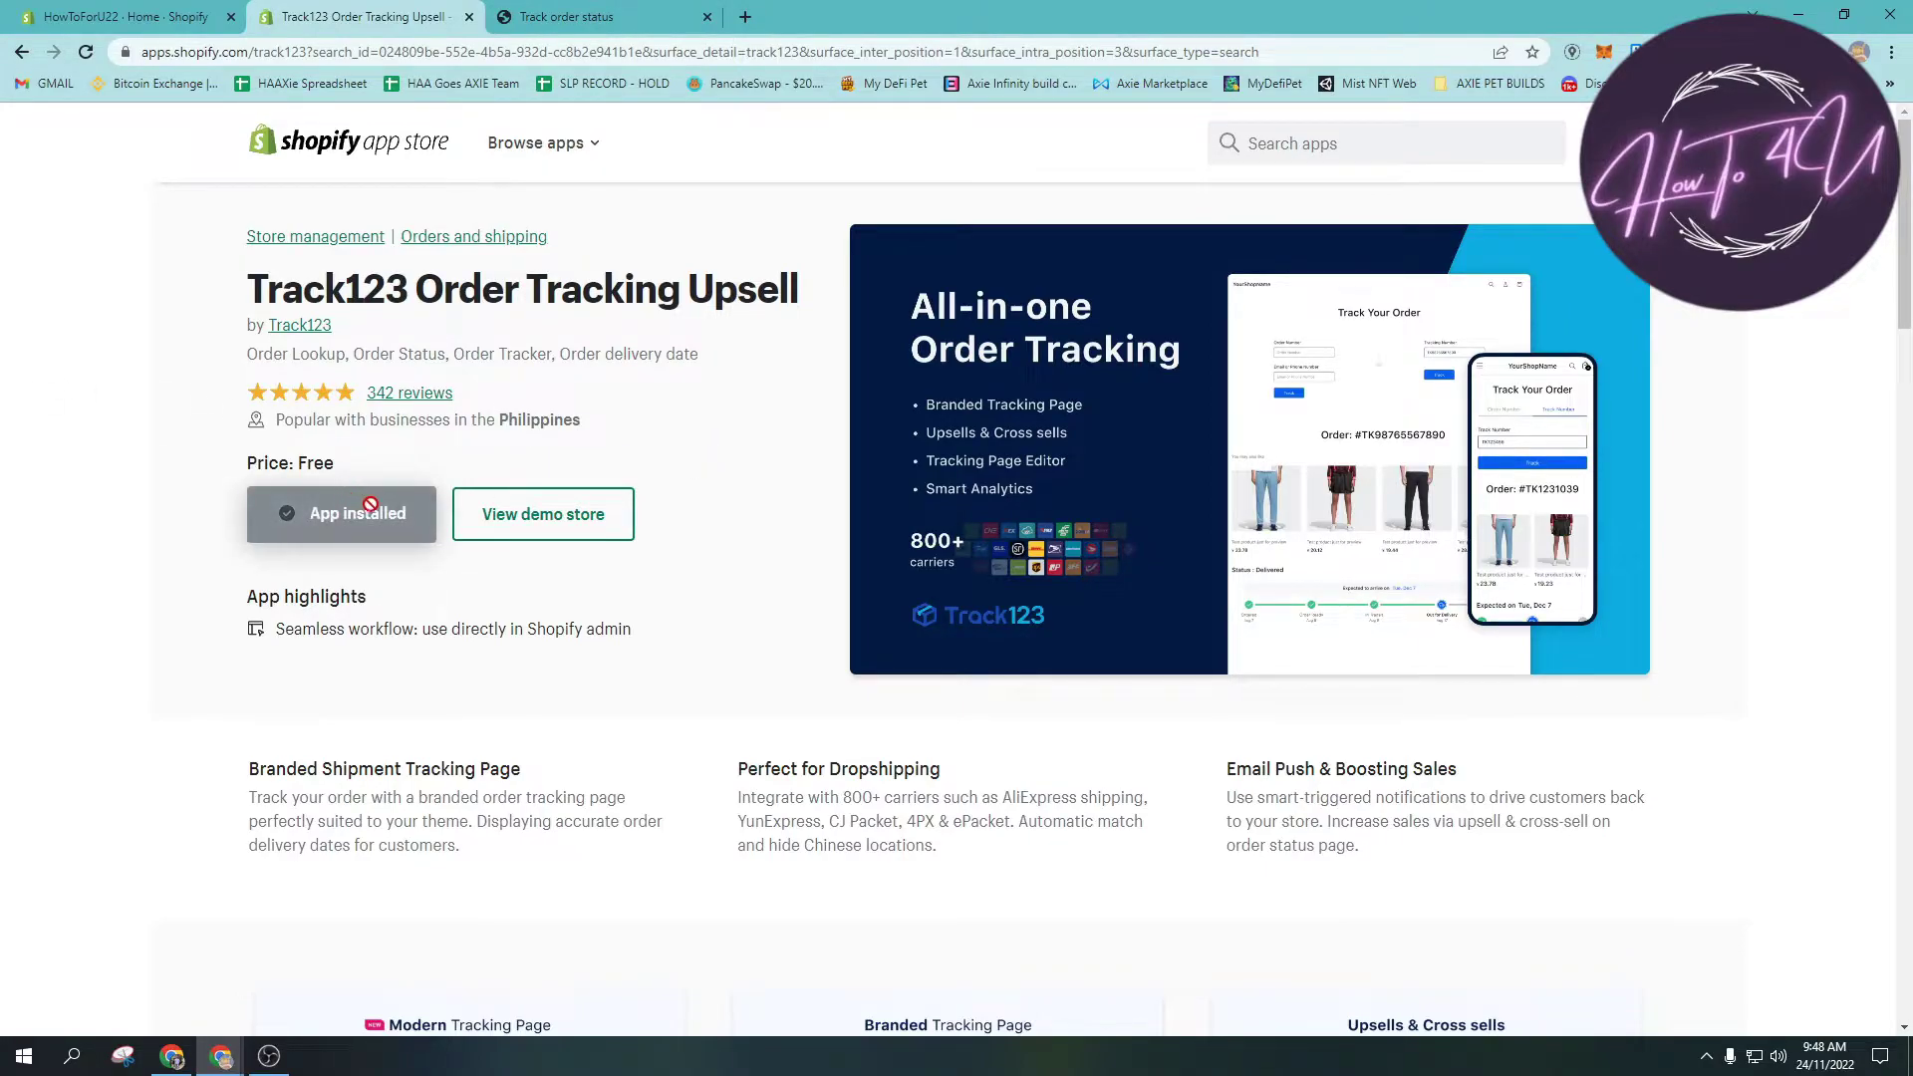
- Return to the store admin and open the Track123 app dashboard from the apps list
left_click(125, 16)
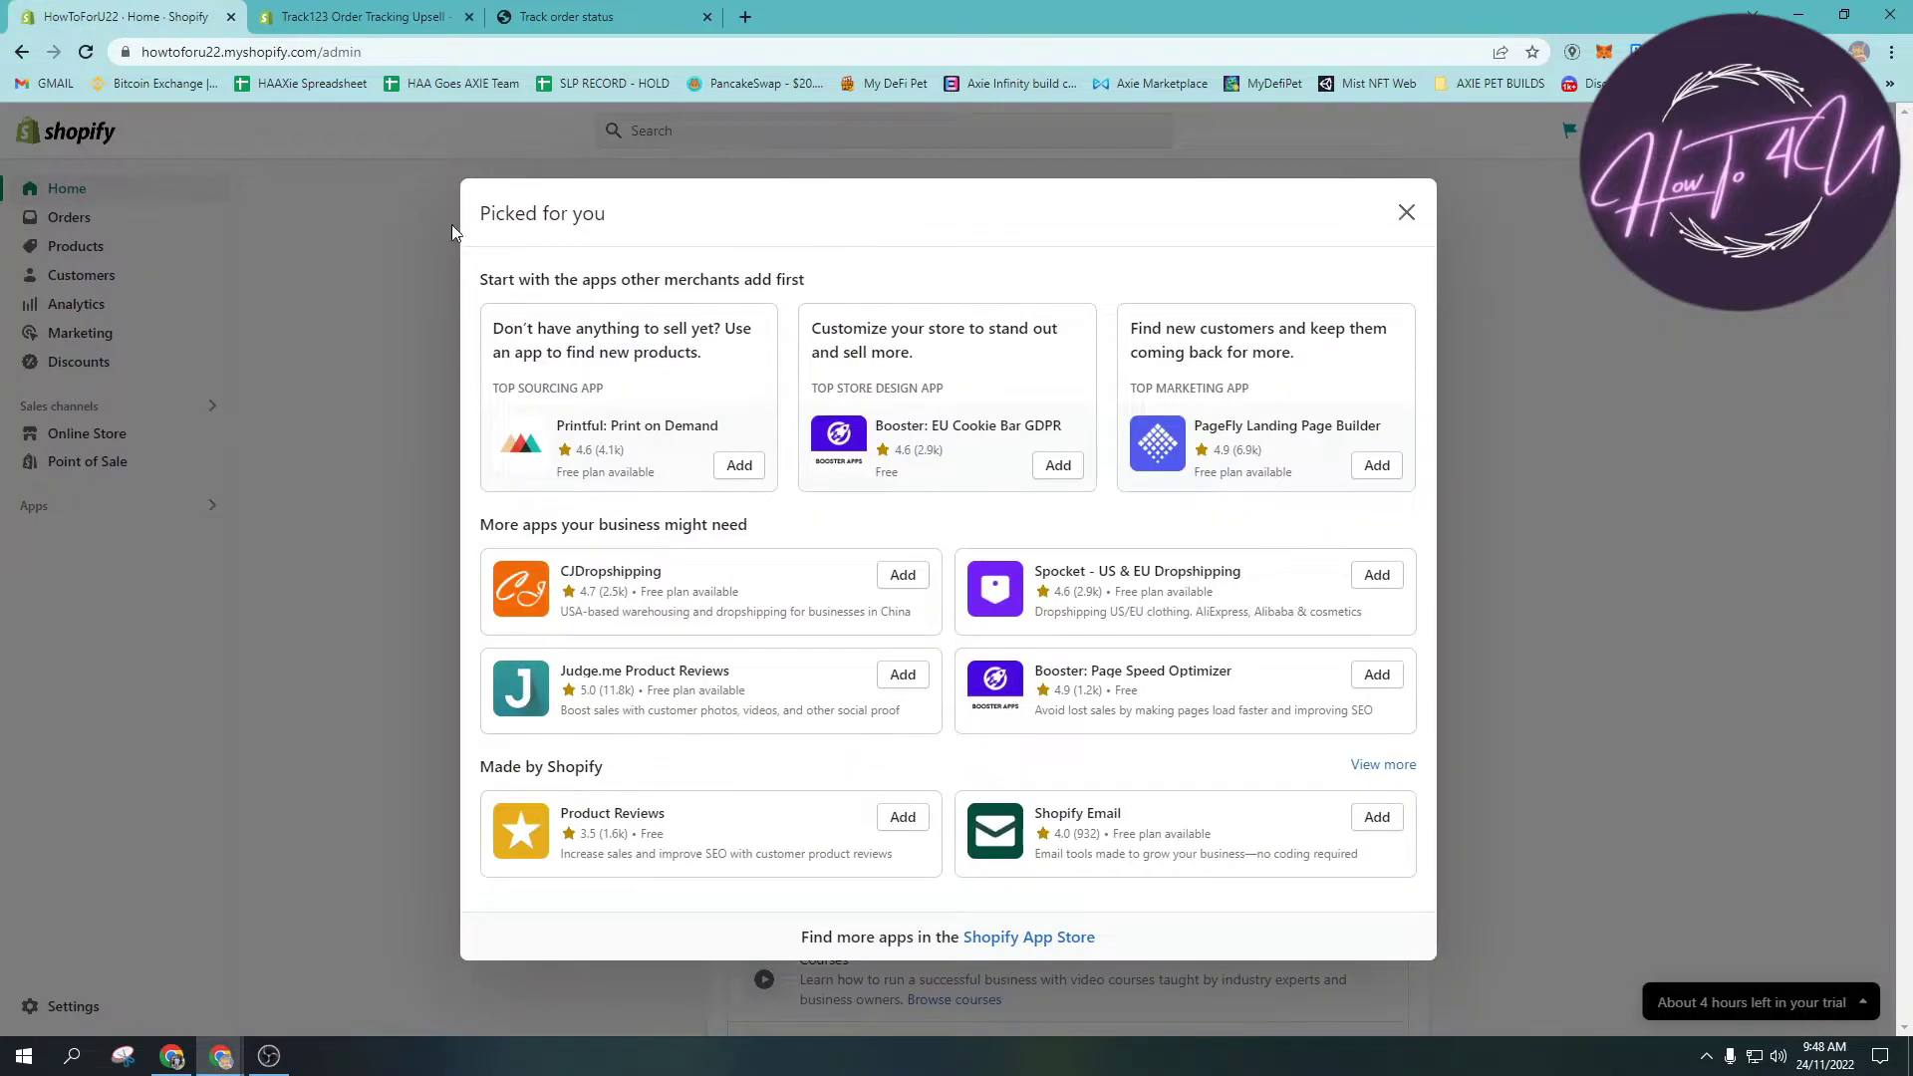
left_click(353, 493)
left_click(86, 513)
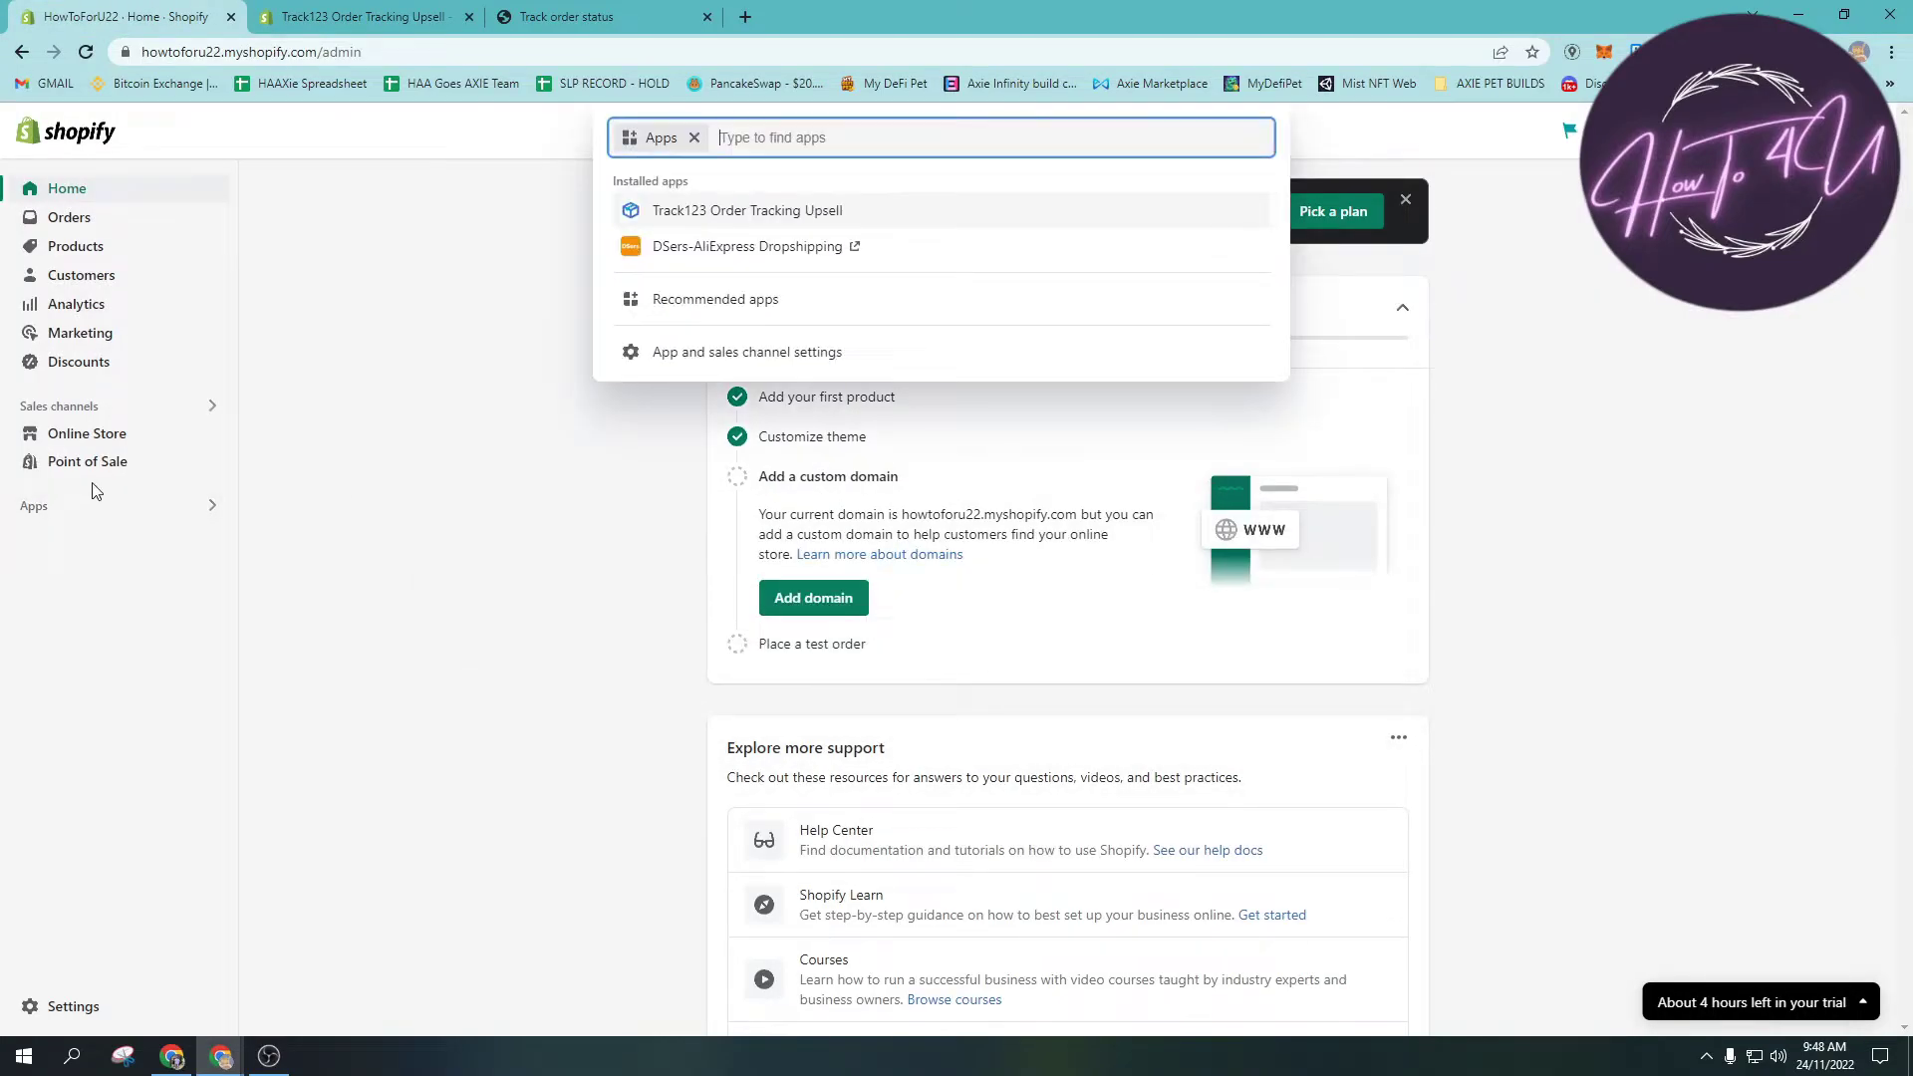
left_click(114, 433)
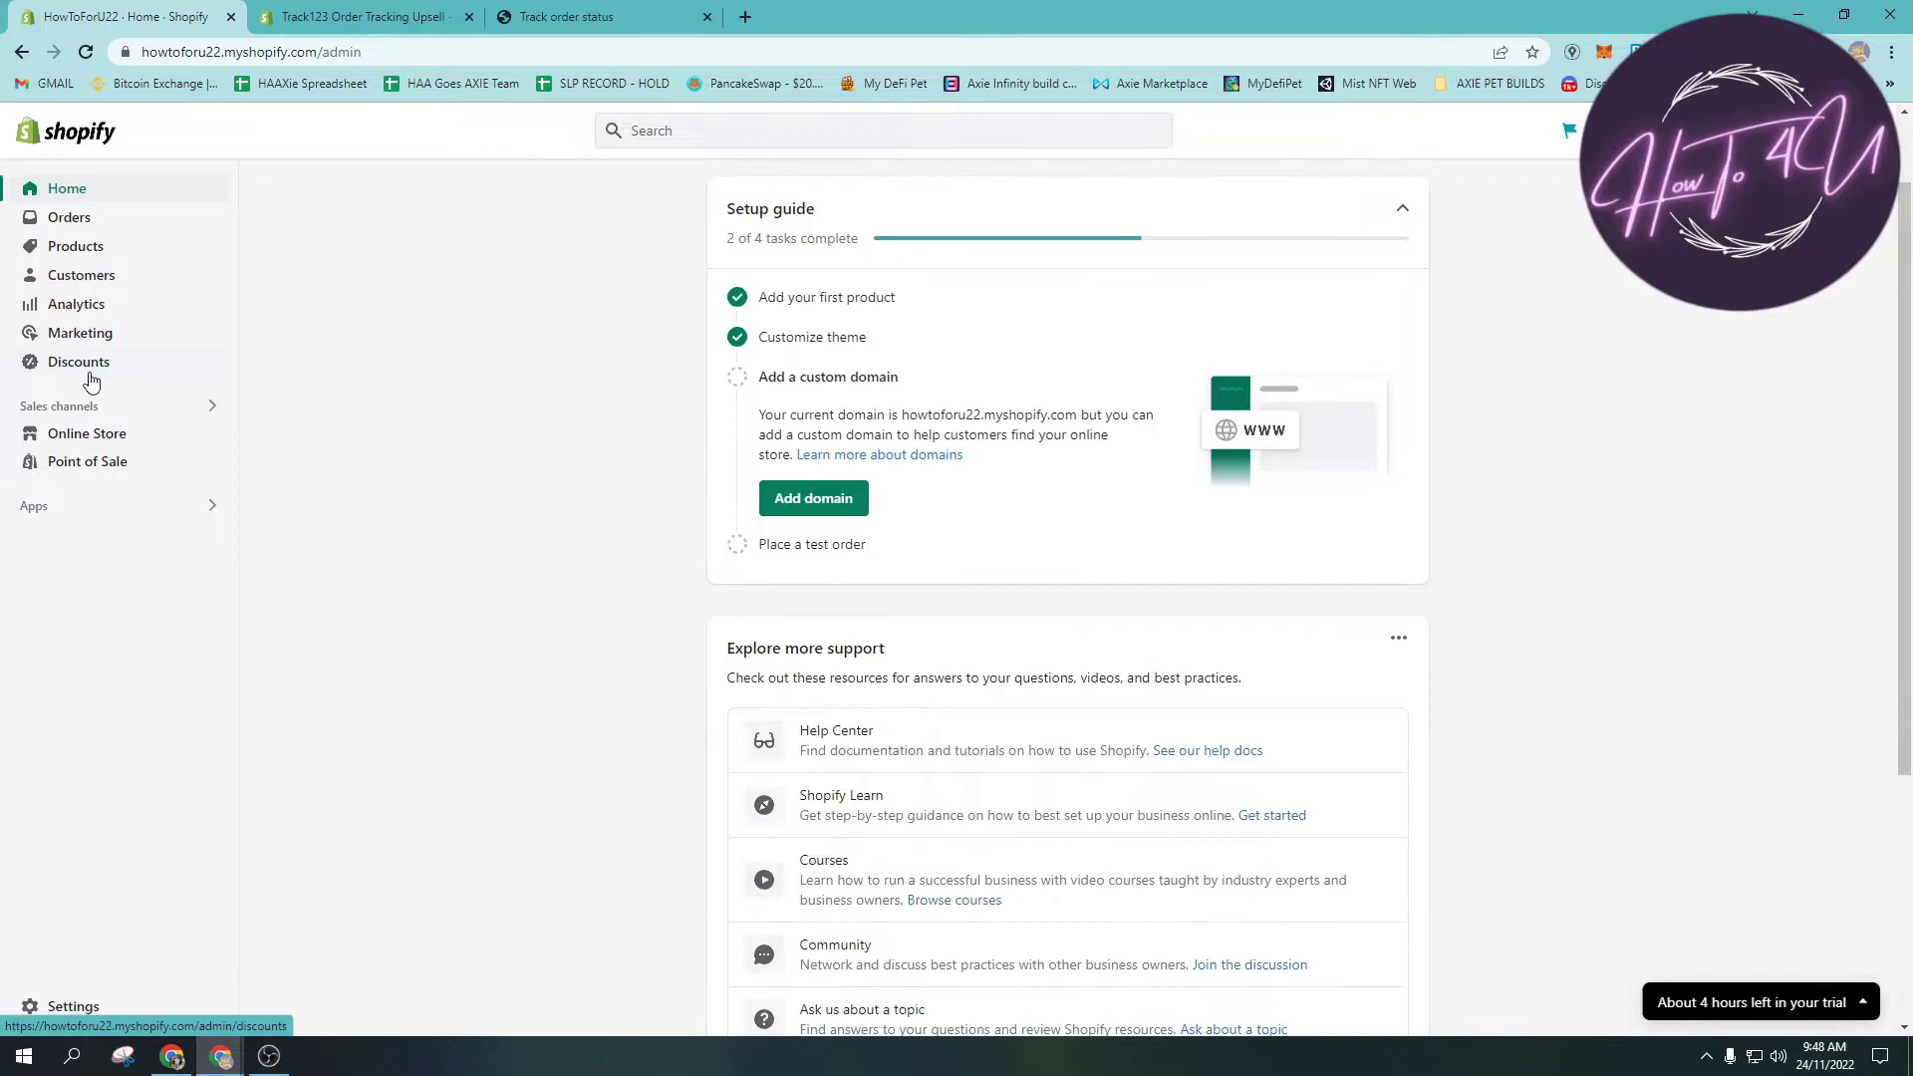
left_click(52, 513)
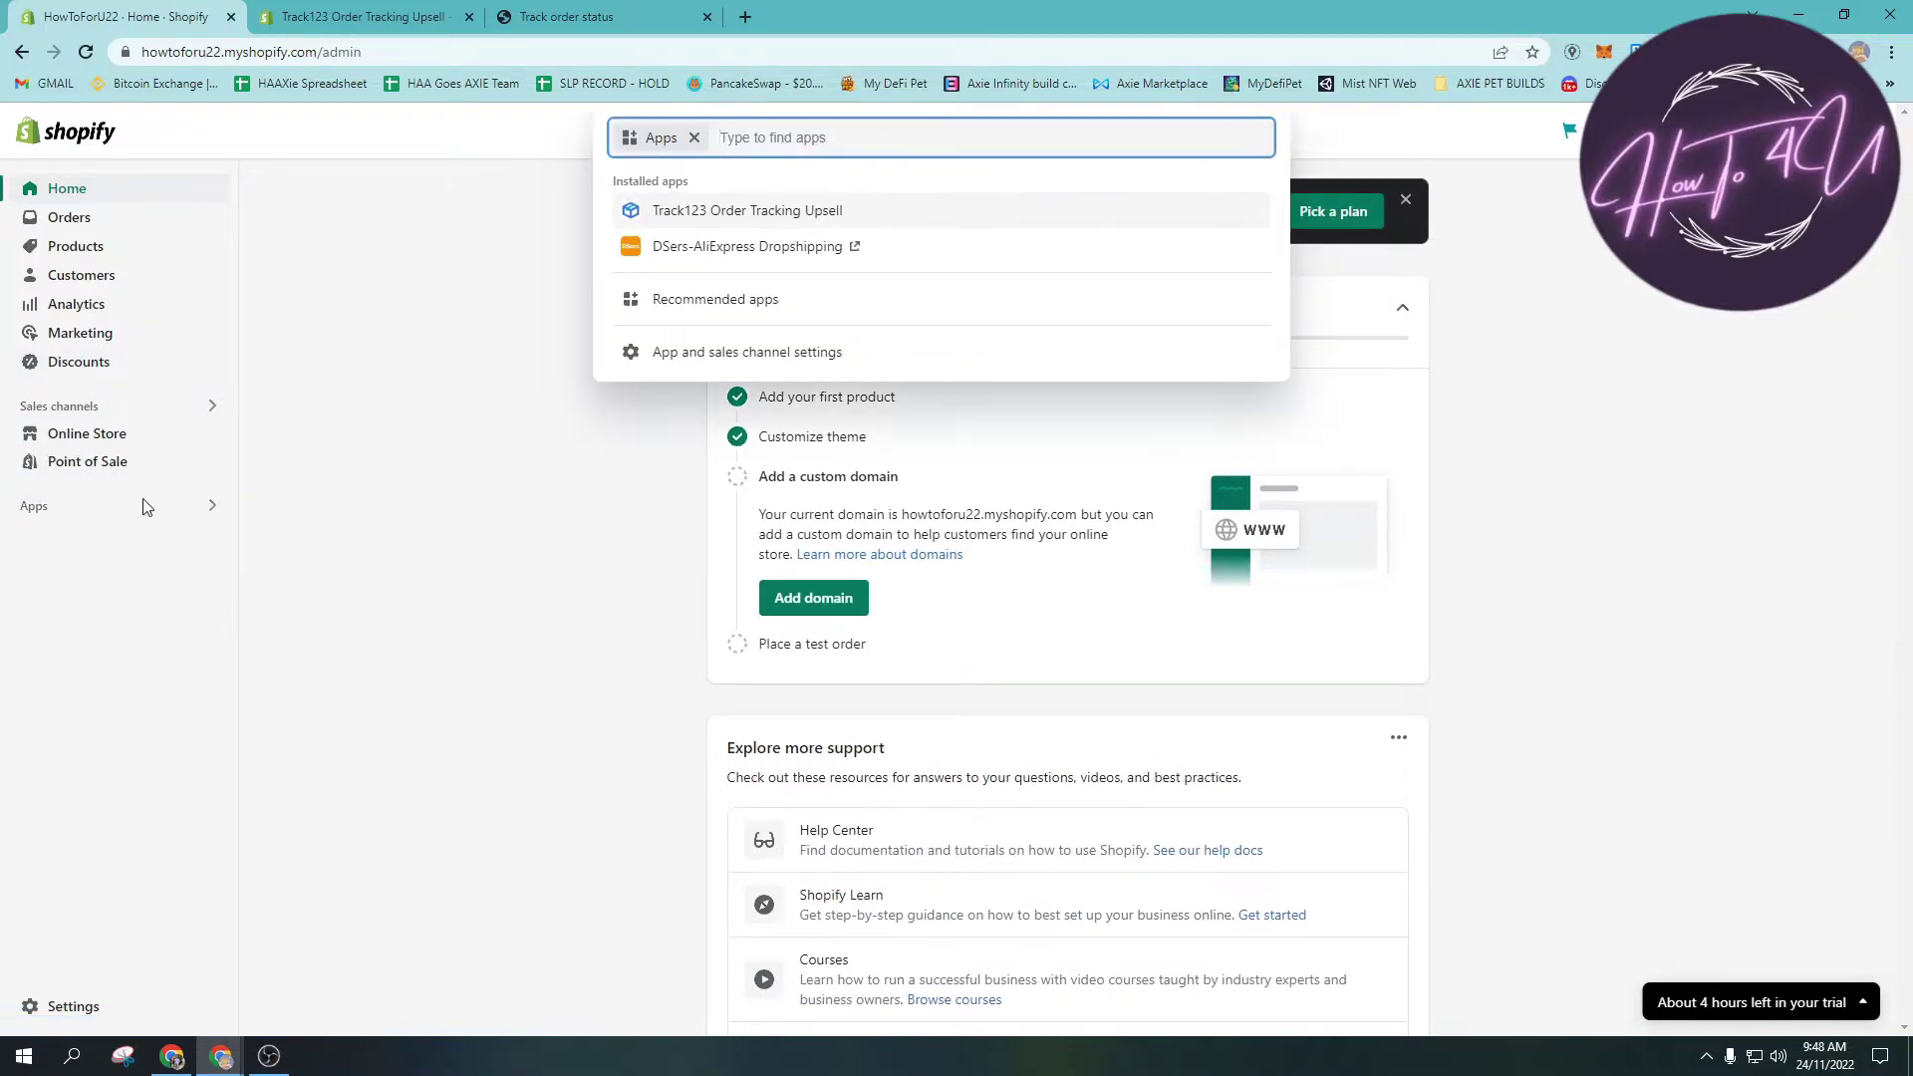
left_click(728, 212)
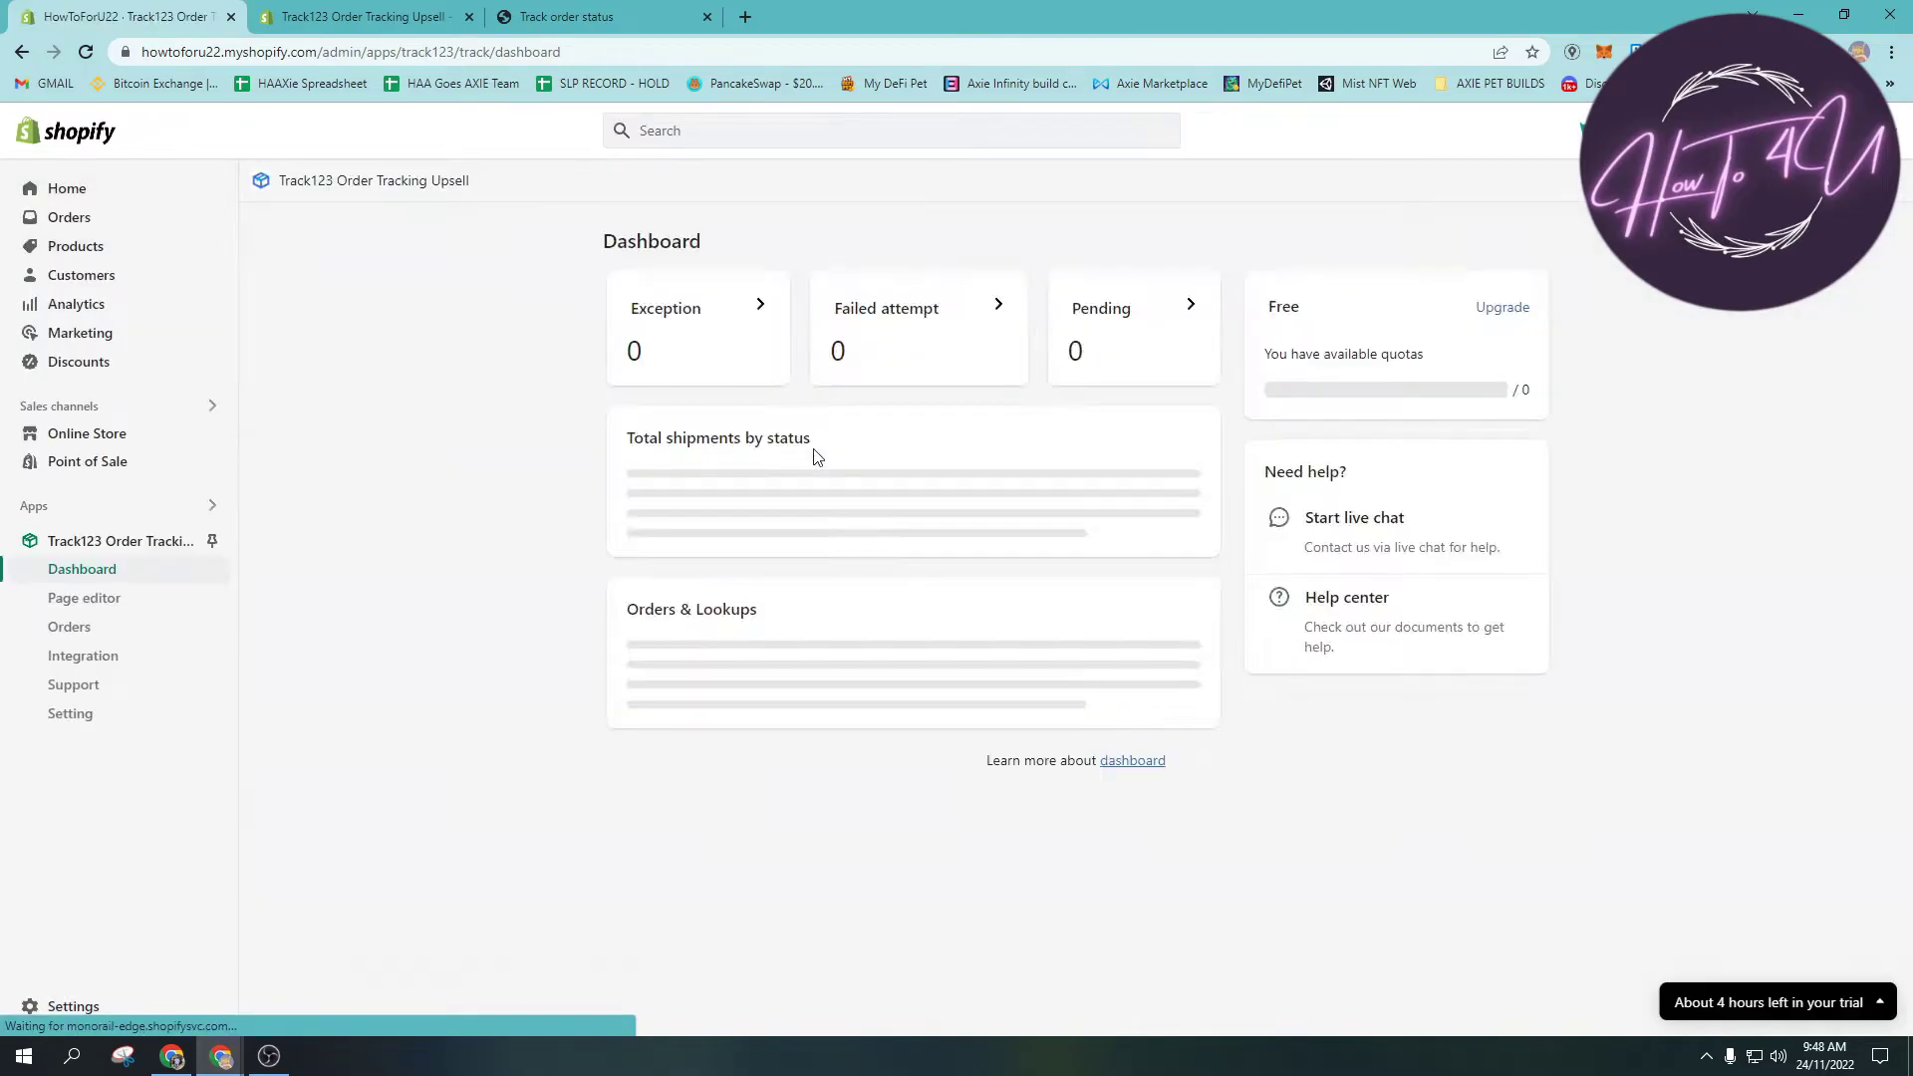
- View the generated tracking page from the Success notice, then return to the dashboard
scroll(997, 418, "down", 3)
scroll(996, 419, "up", 3)
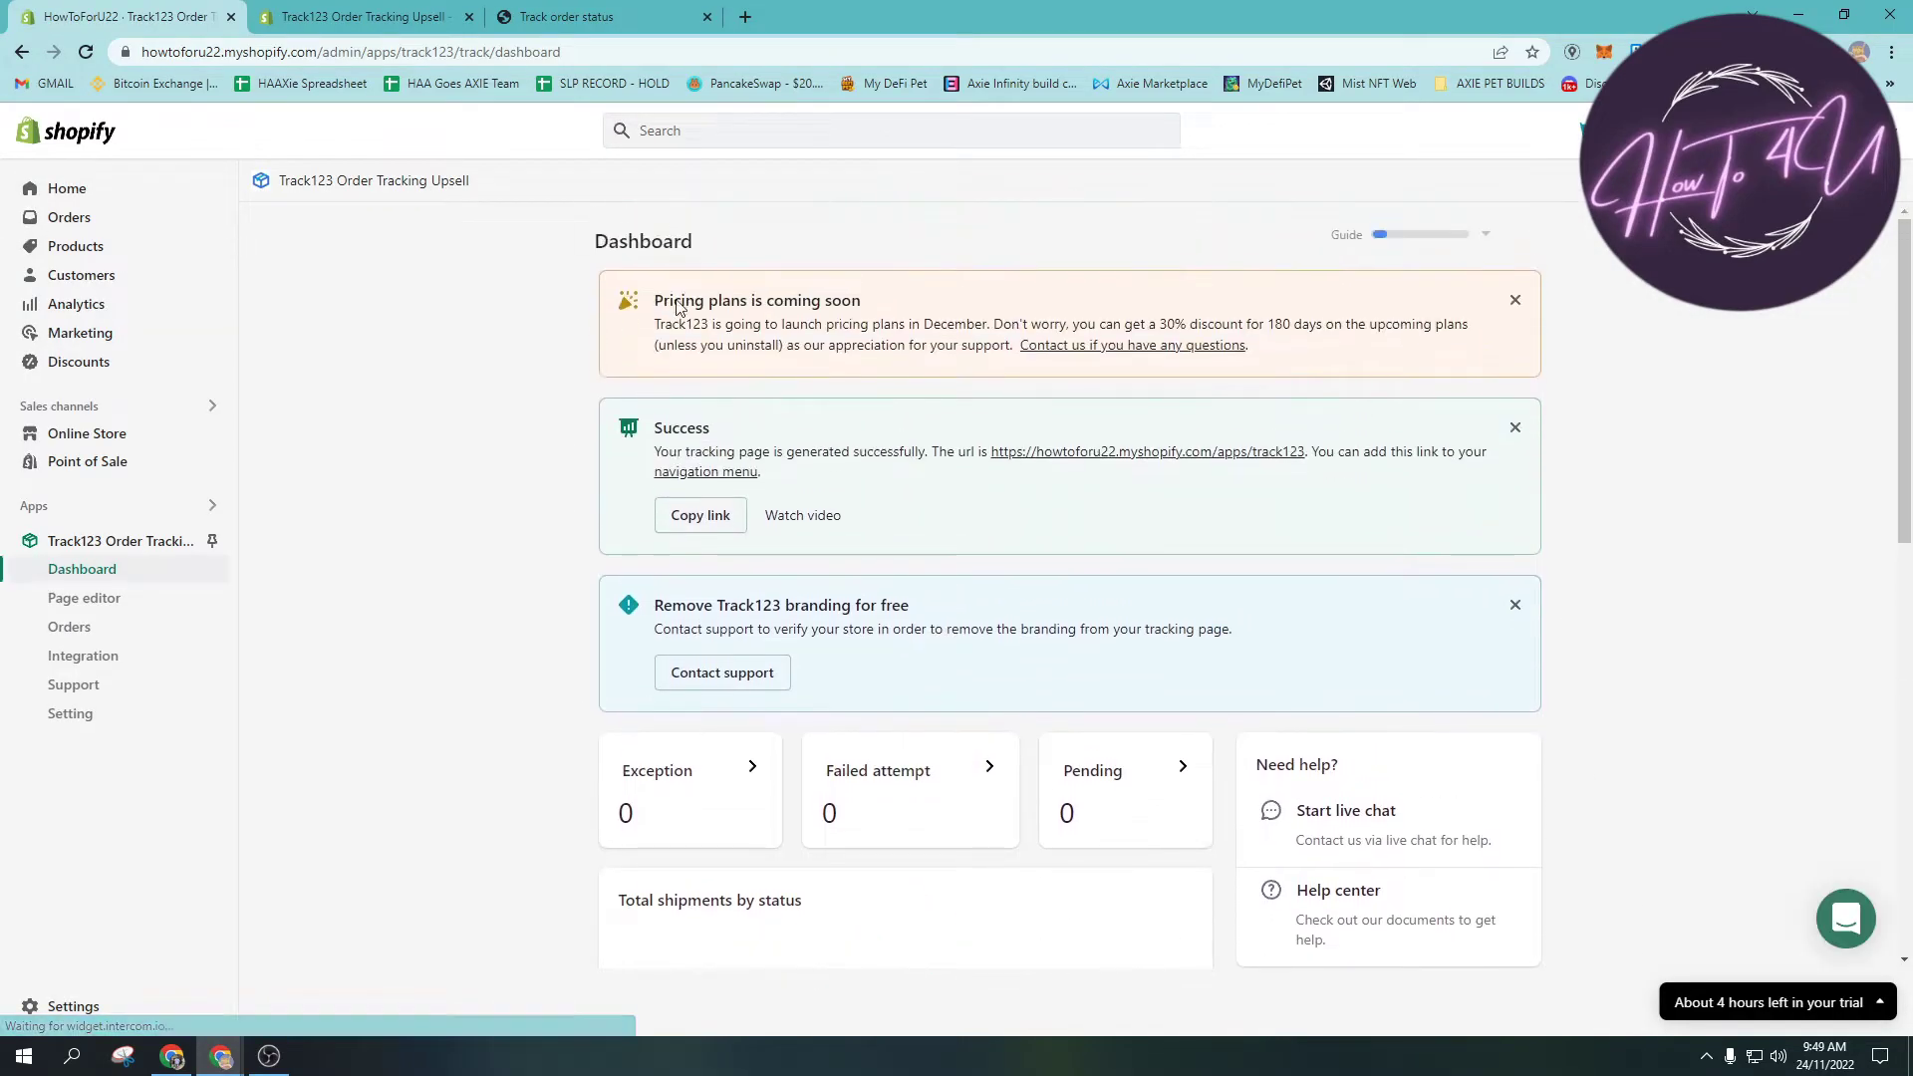
scroll(901, 547, "down", 1)
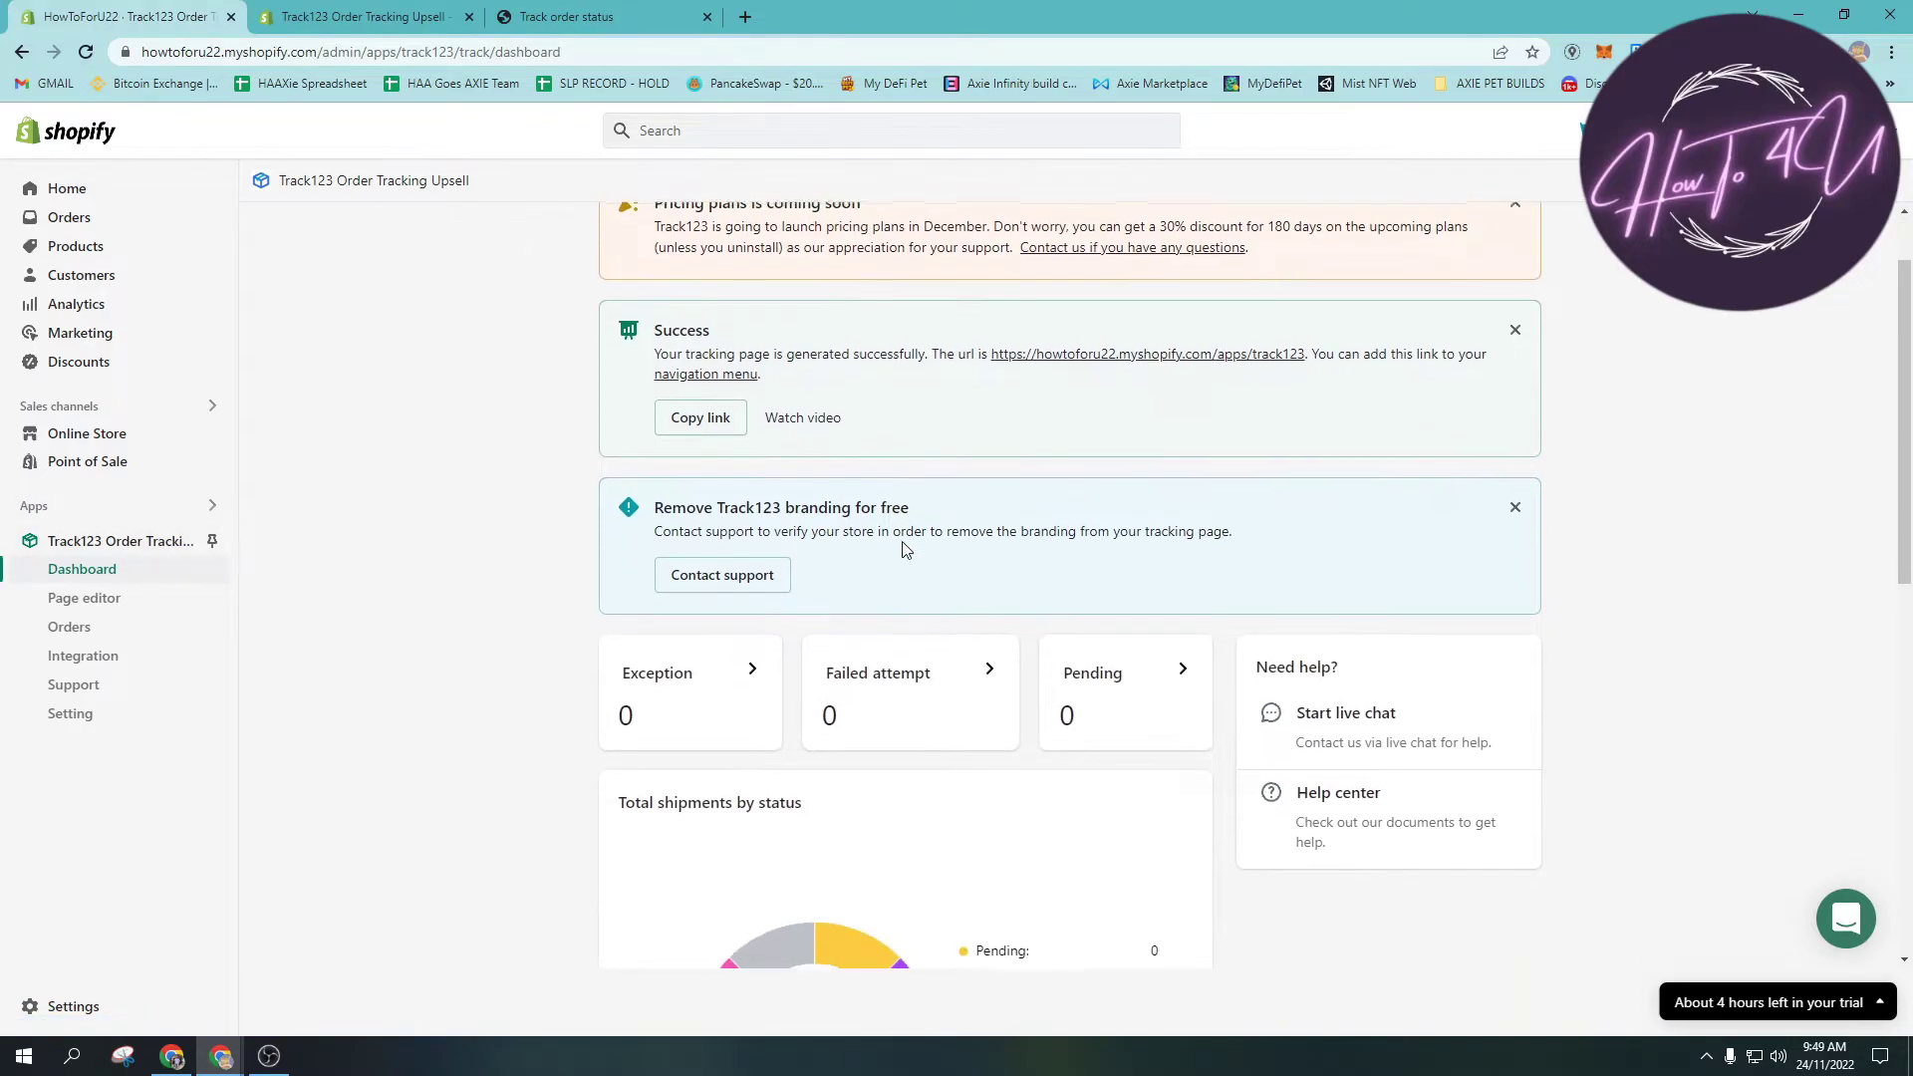
scroll(849, 470, "up", 1)
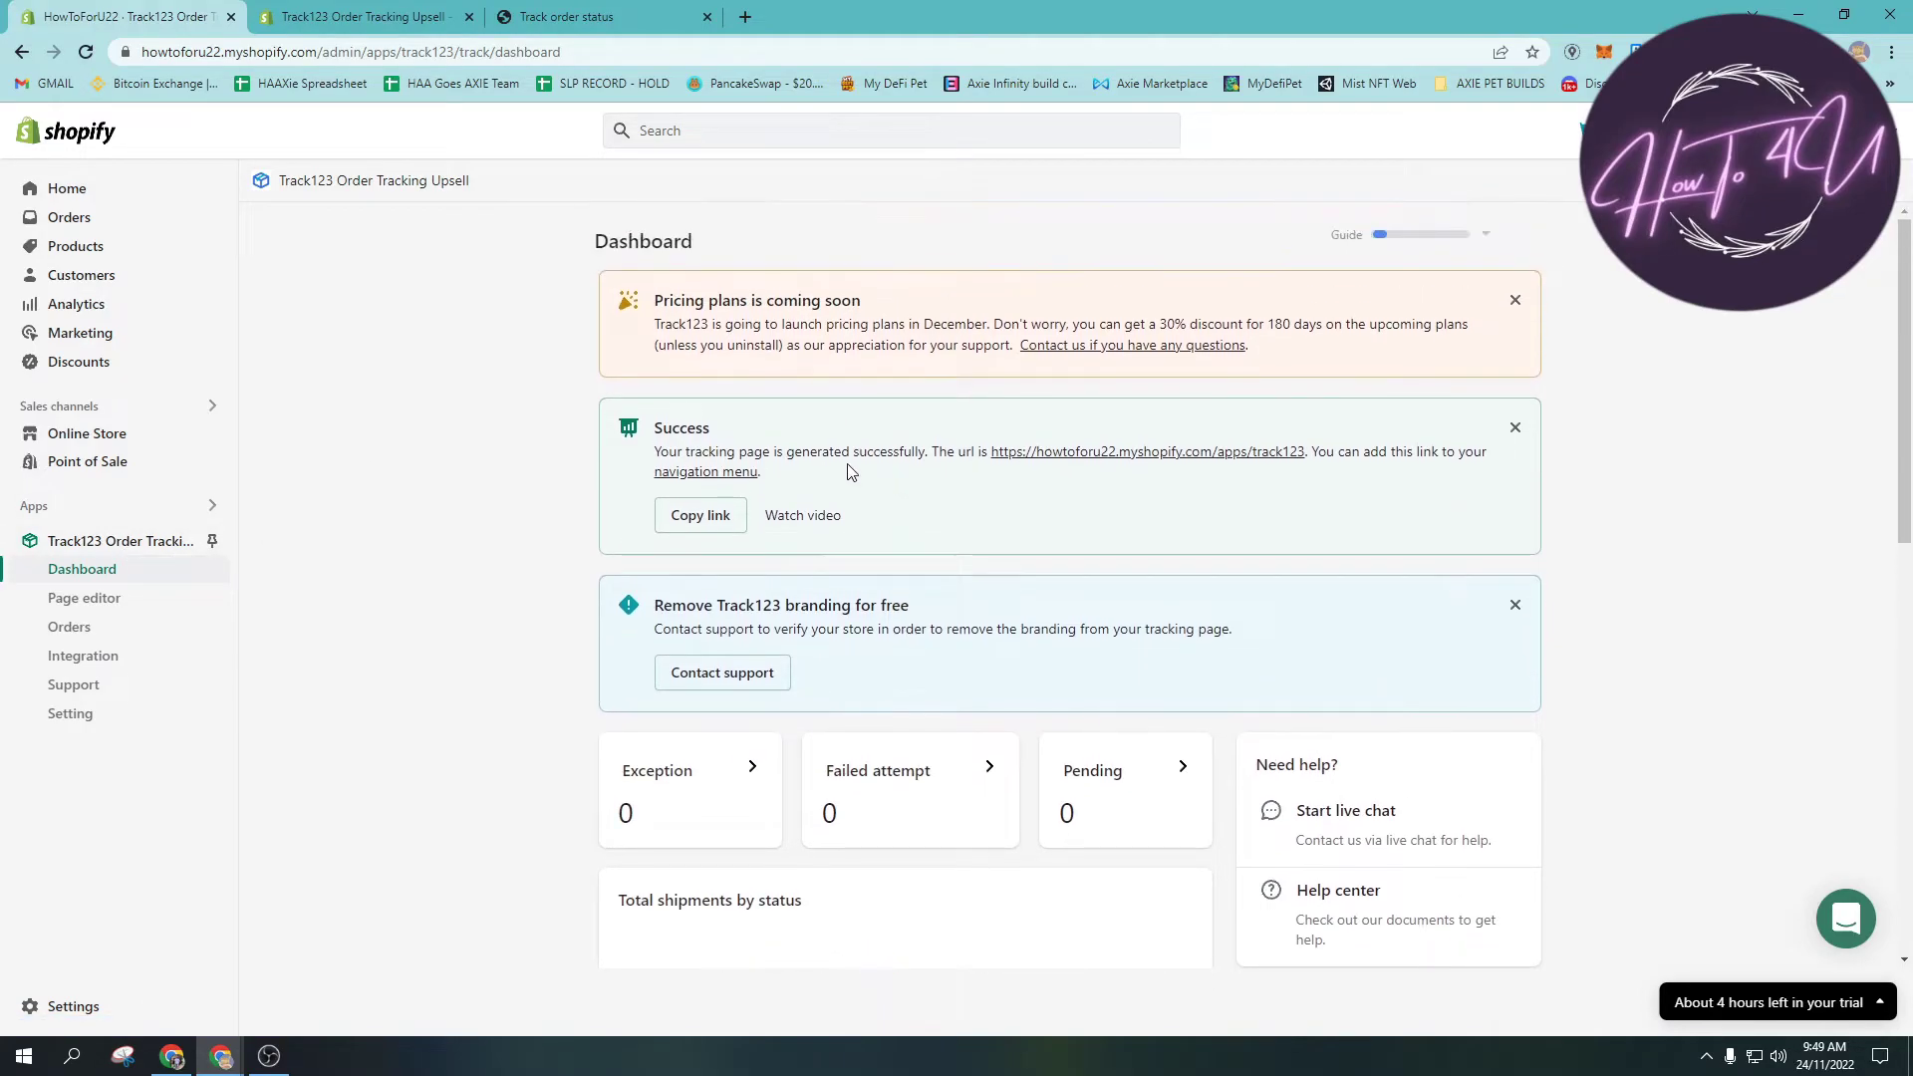
double_click(659, 426)
left_click(1075, 464)
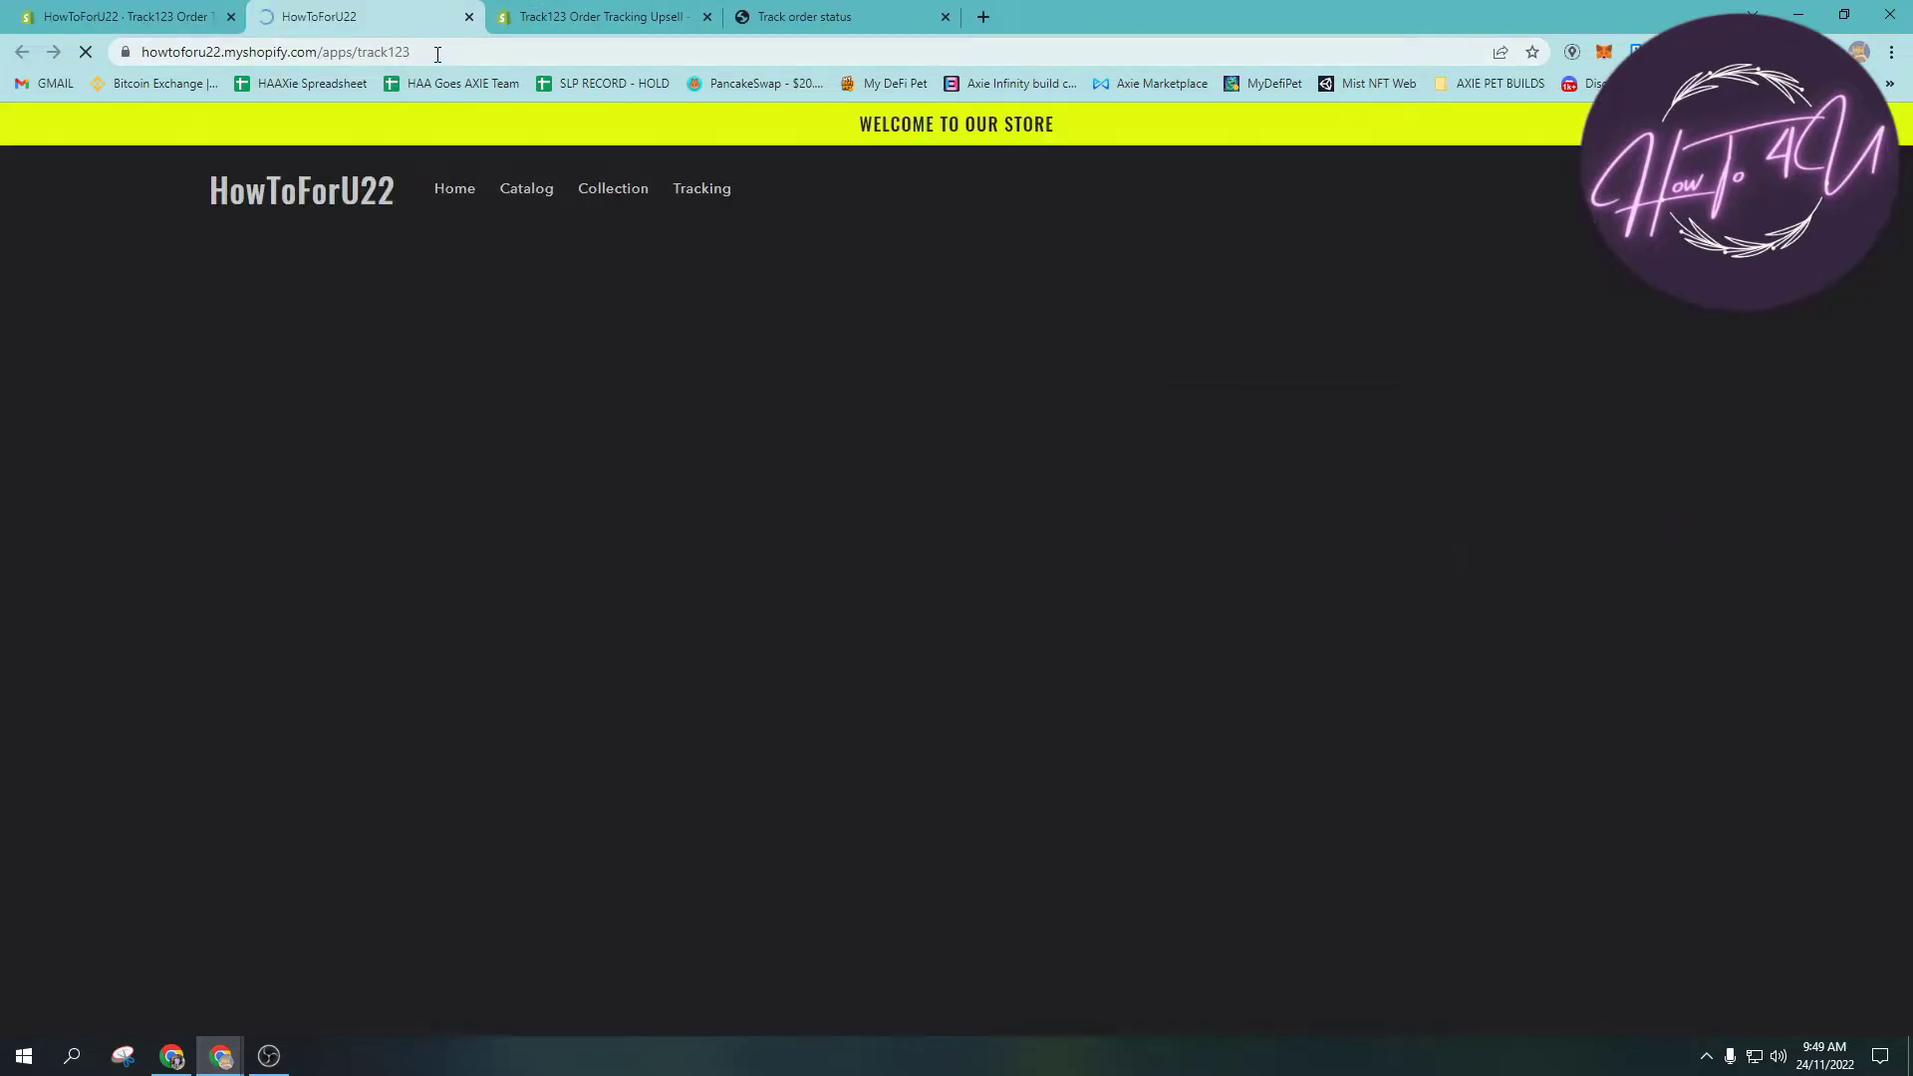
scroll(328, 199, "down", 2)
scroll(328, 199, "up", 2)
left_click(209, 8)
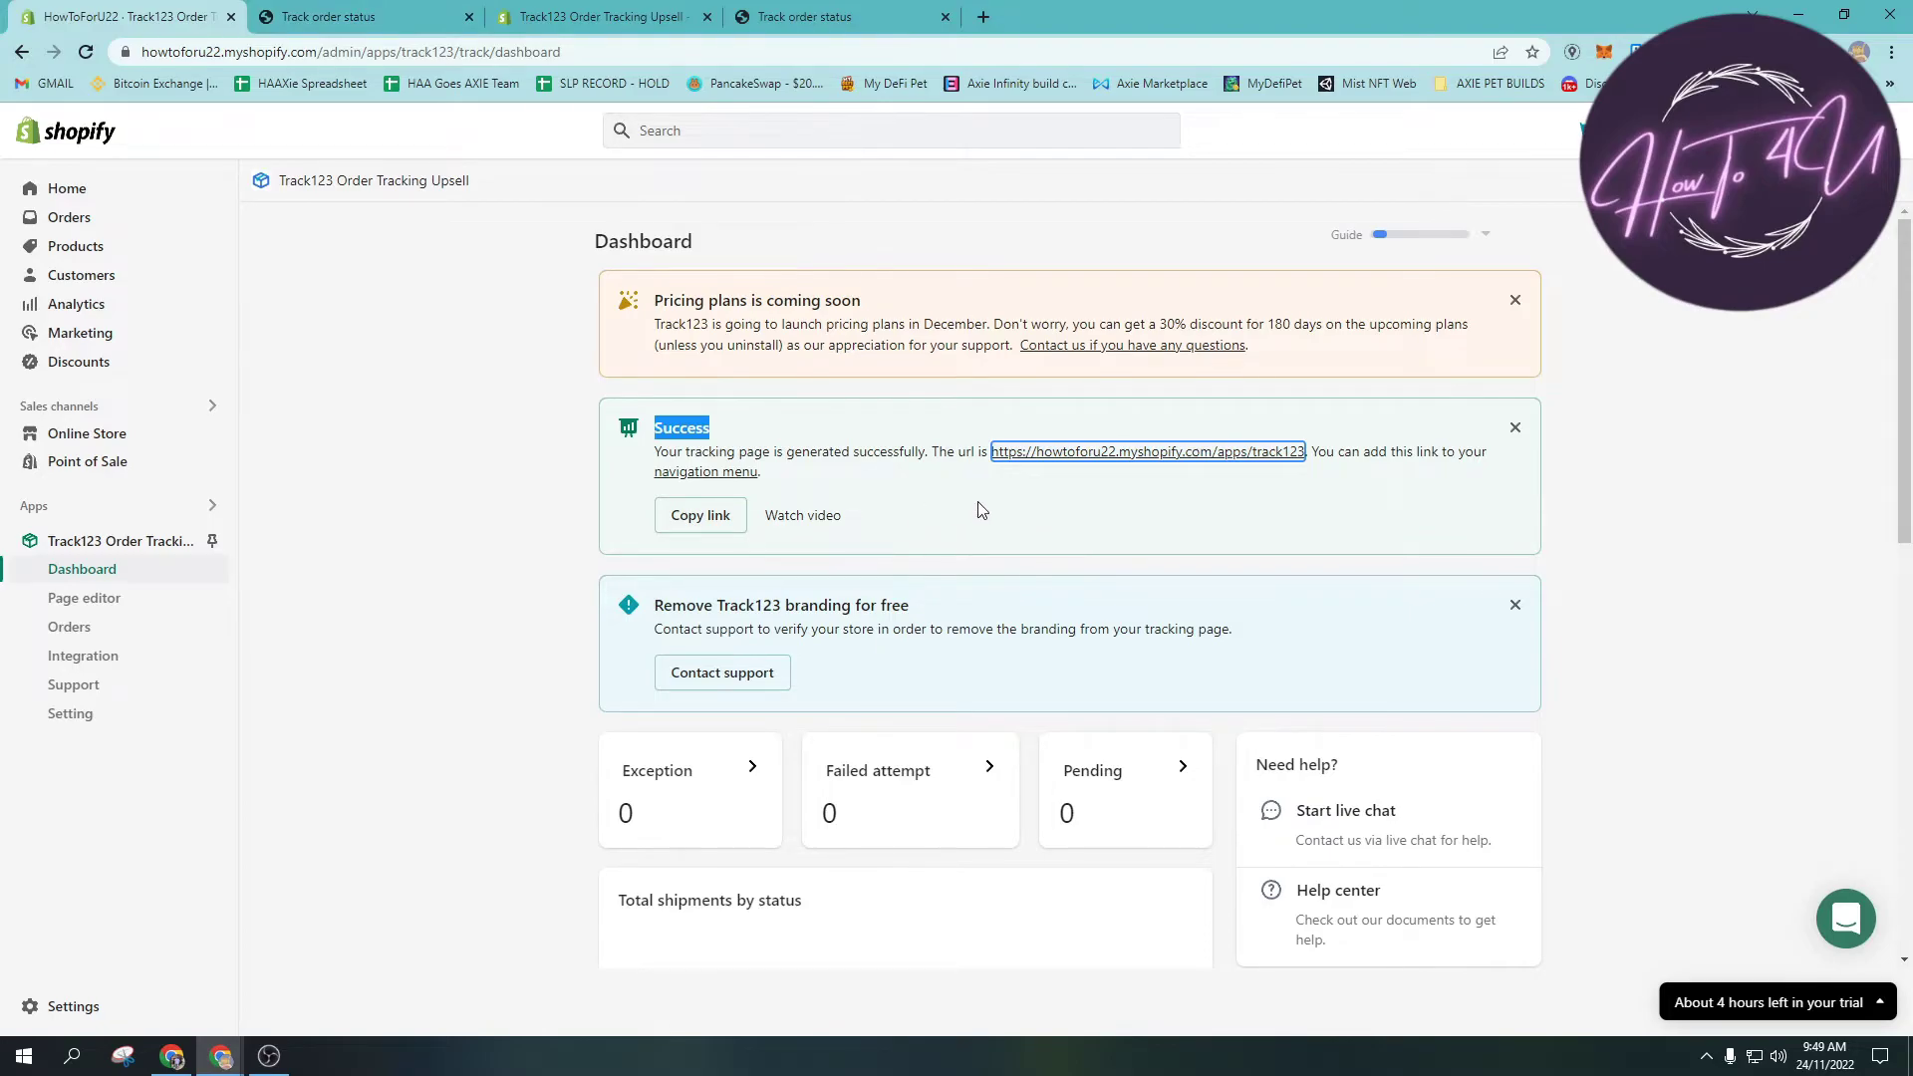
left_click(328, 16)
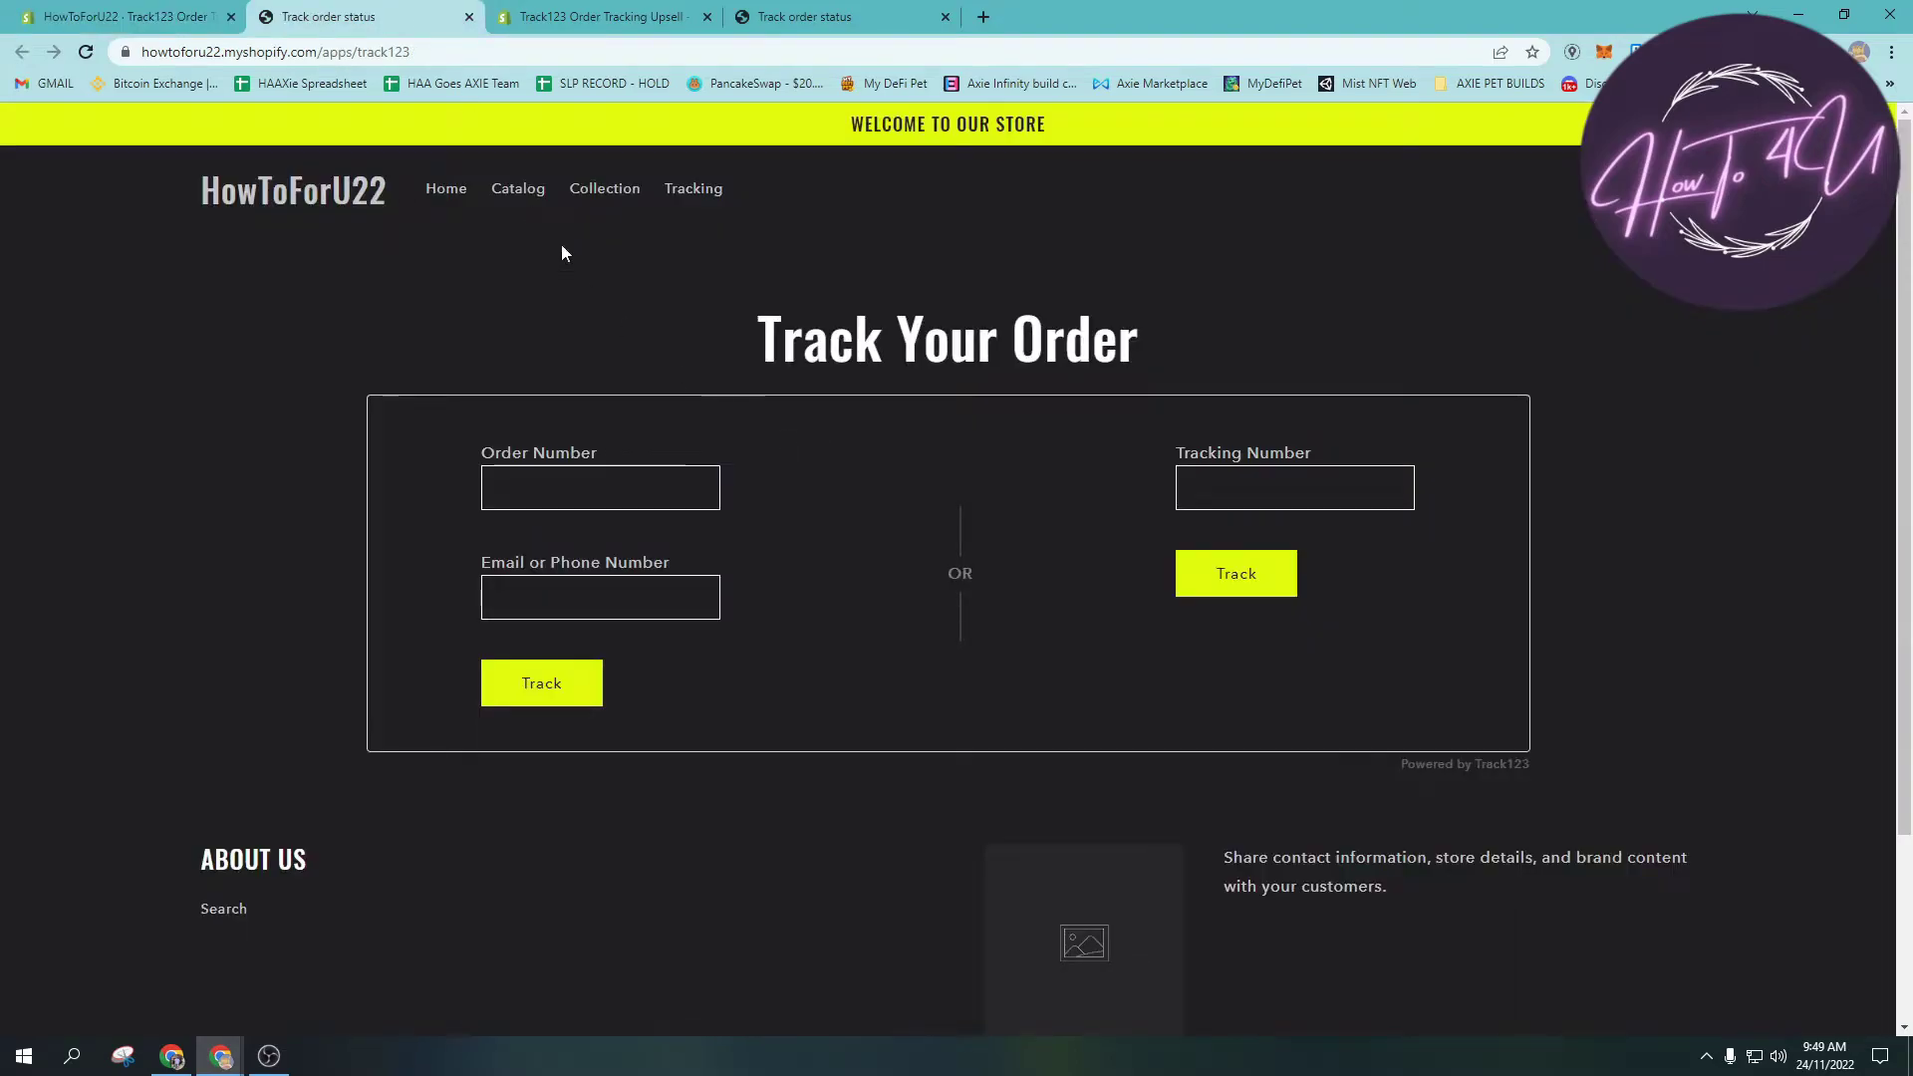
left_click(206, 12)
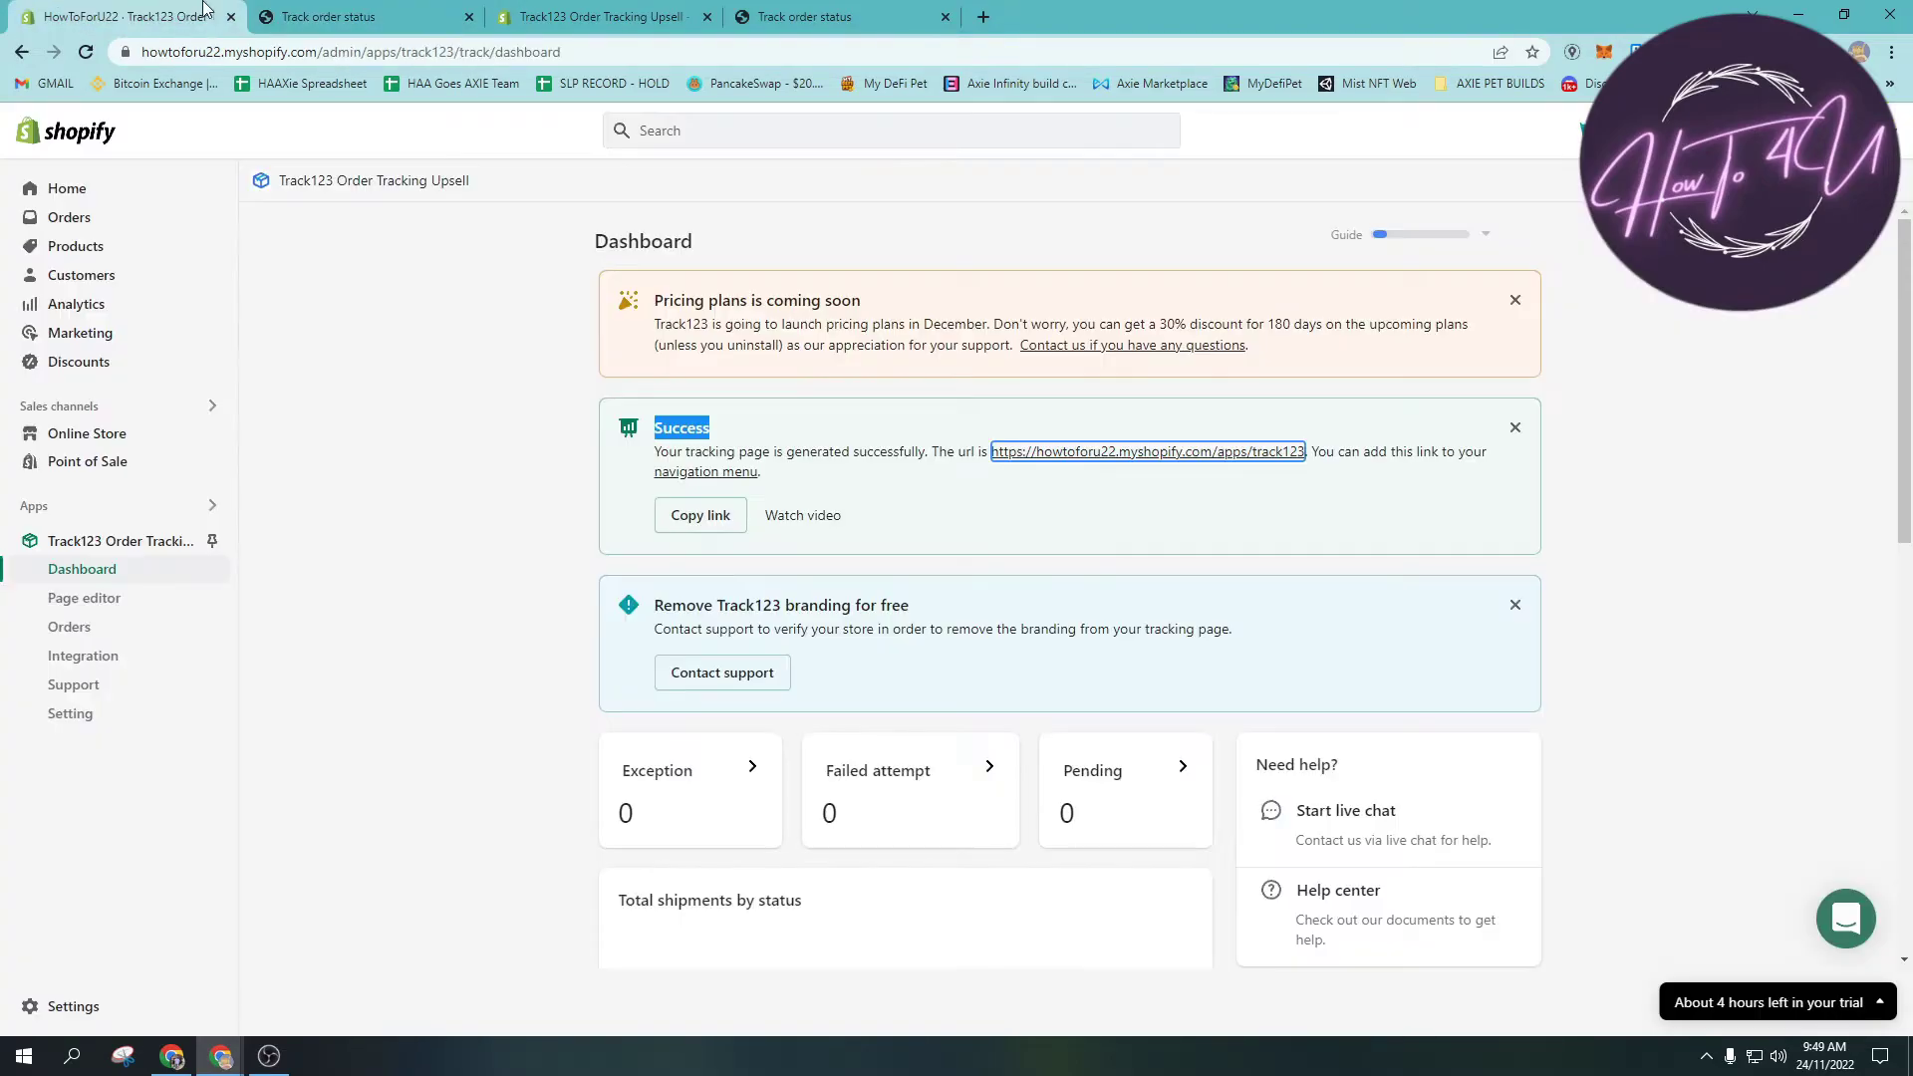
- Copy the tracking page URL, watch the onboarding video, and copy the URL again
left_click(702, 516)
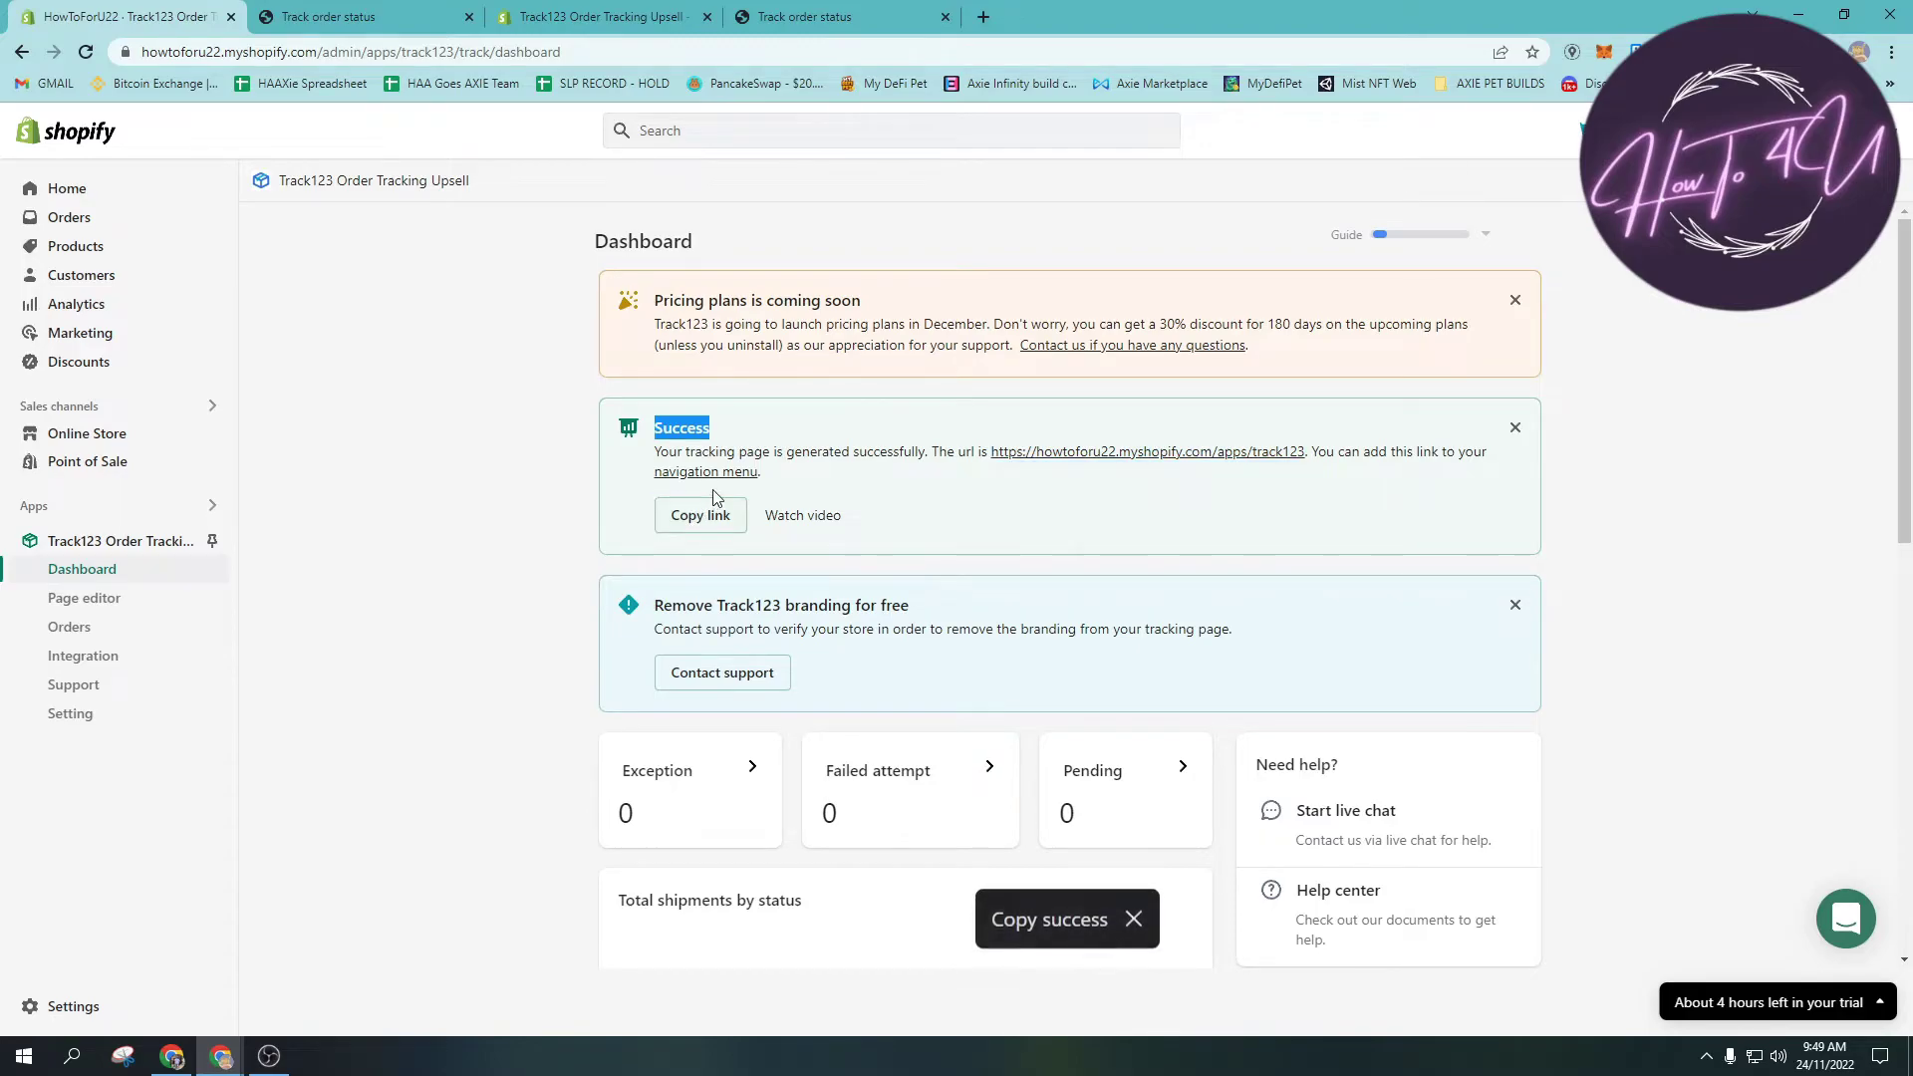
left_click_drag(812, 483, 653, 478)
left_click(799, 483)
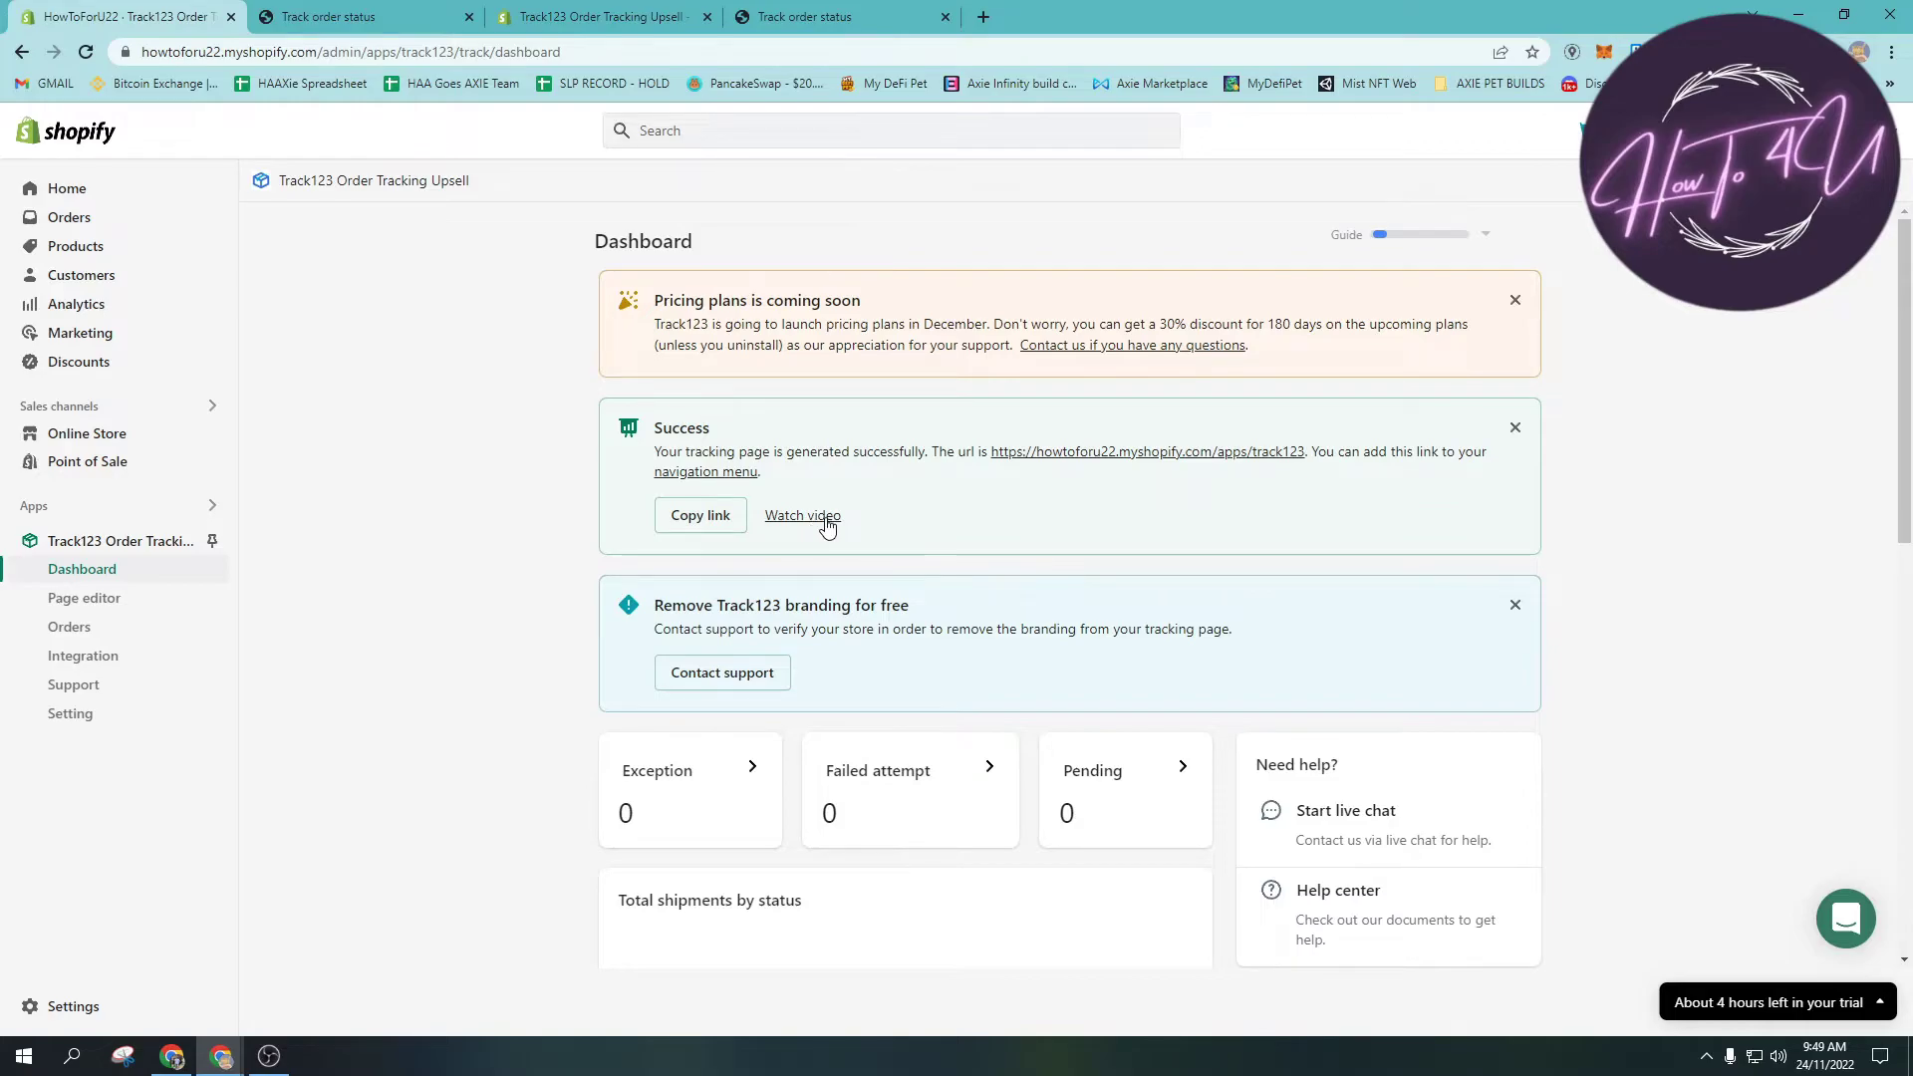
left_click(803, 516)
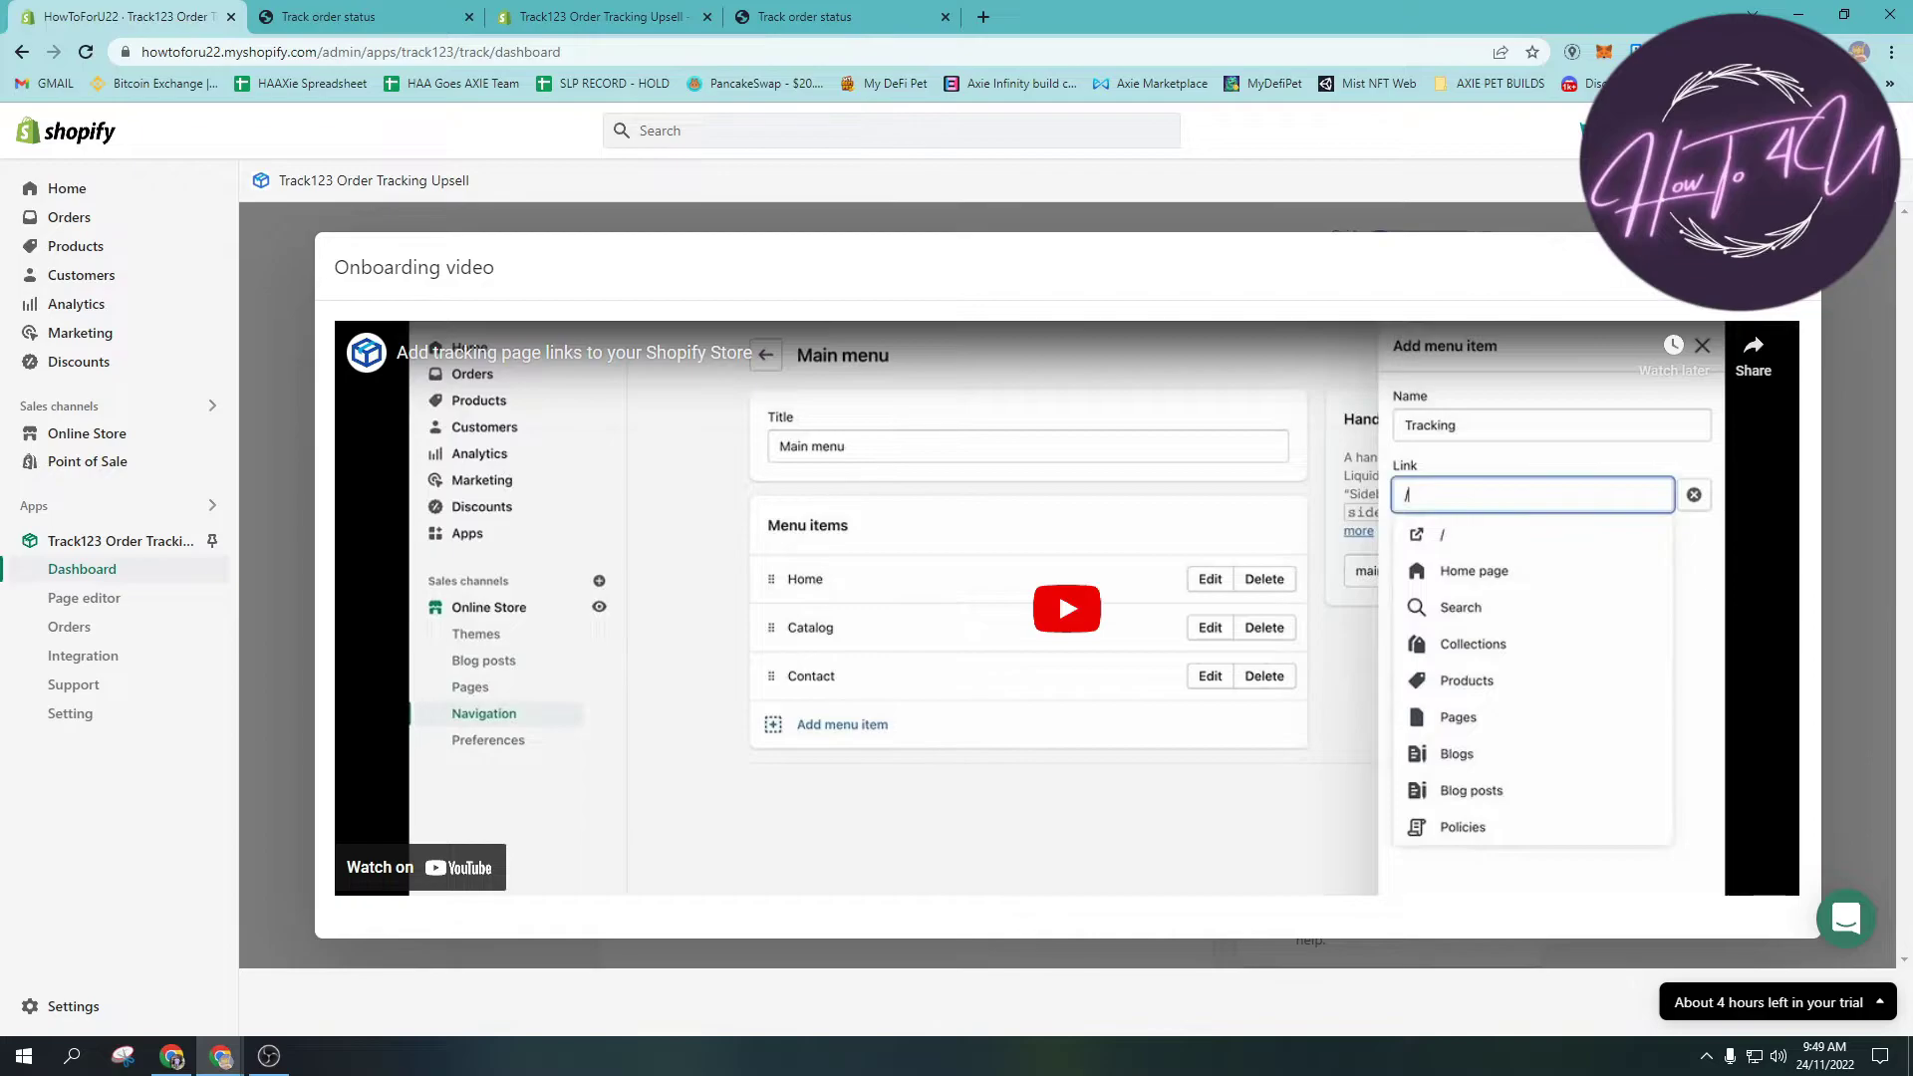
key("Escape")
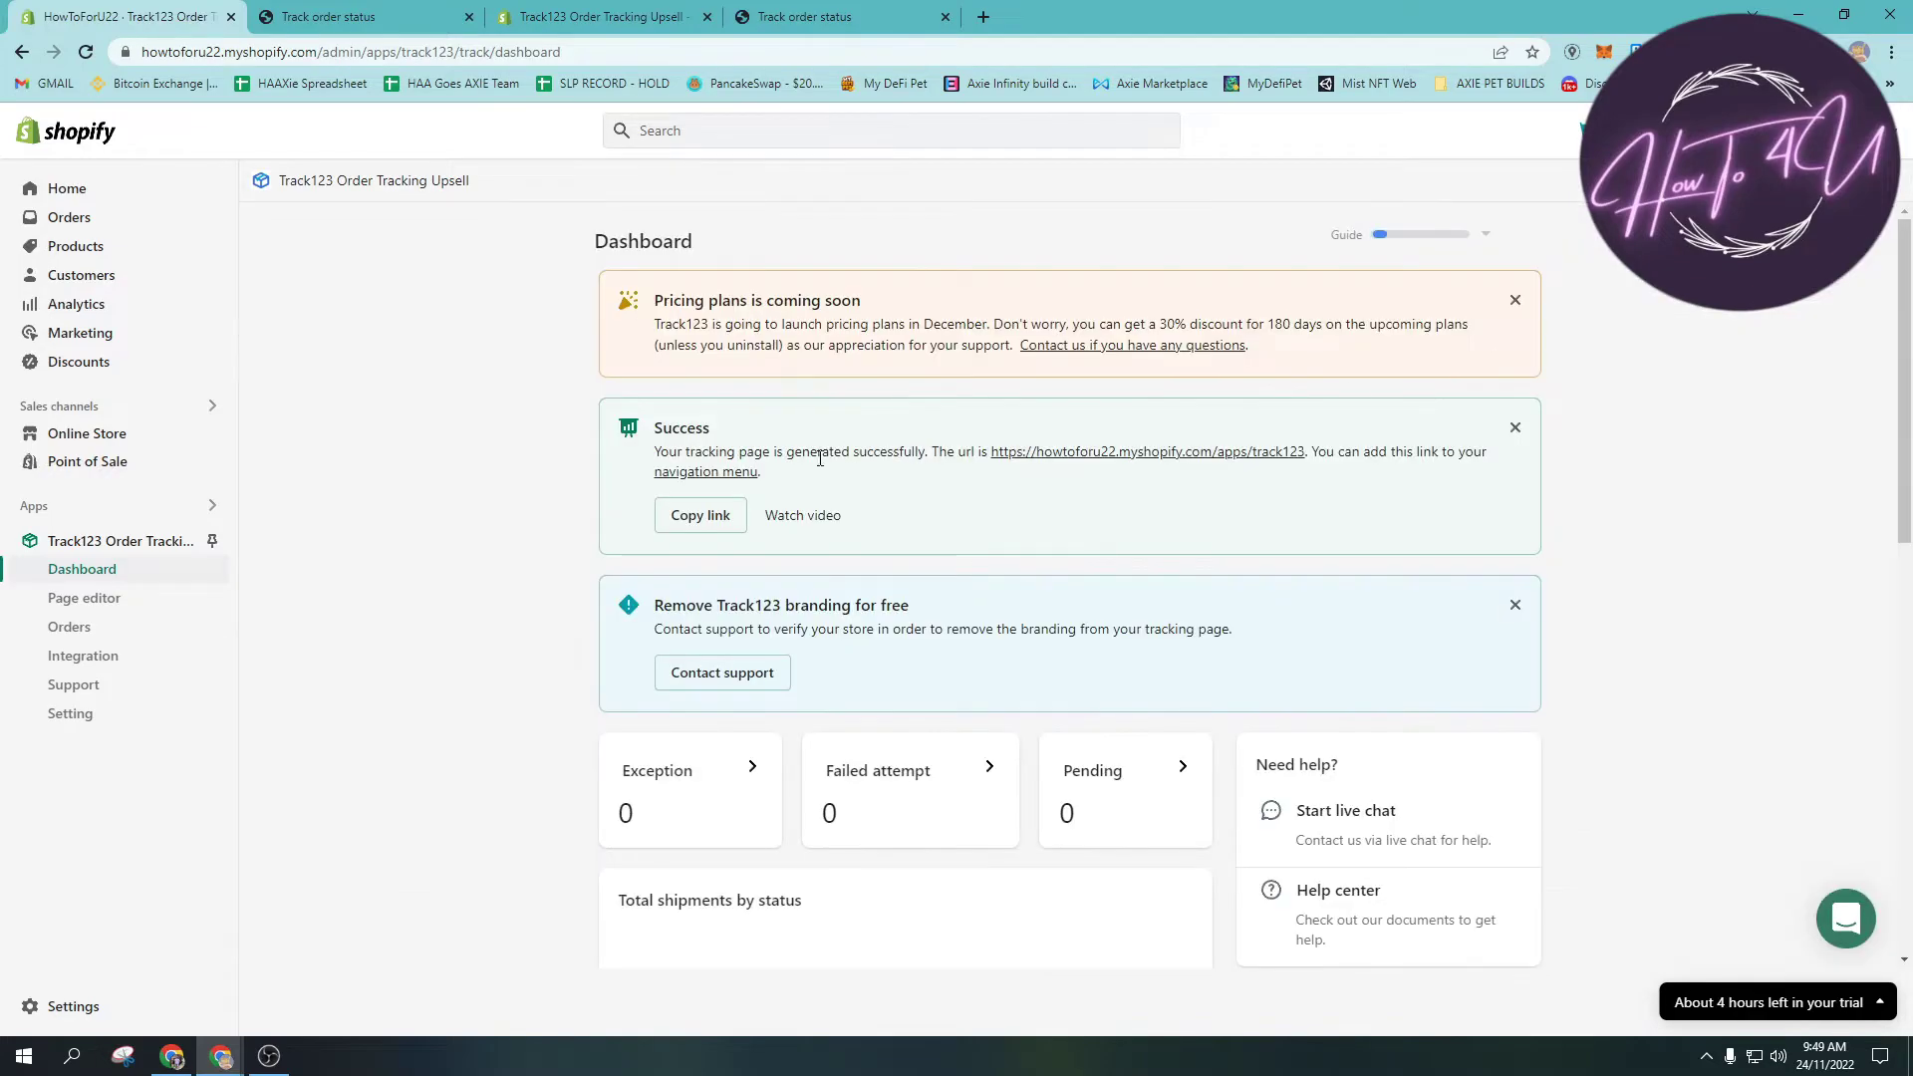
left_click(684, 522)
left_click(710, 526)
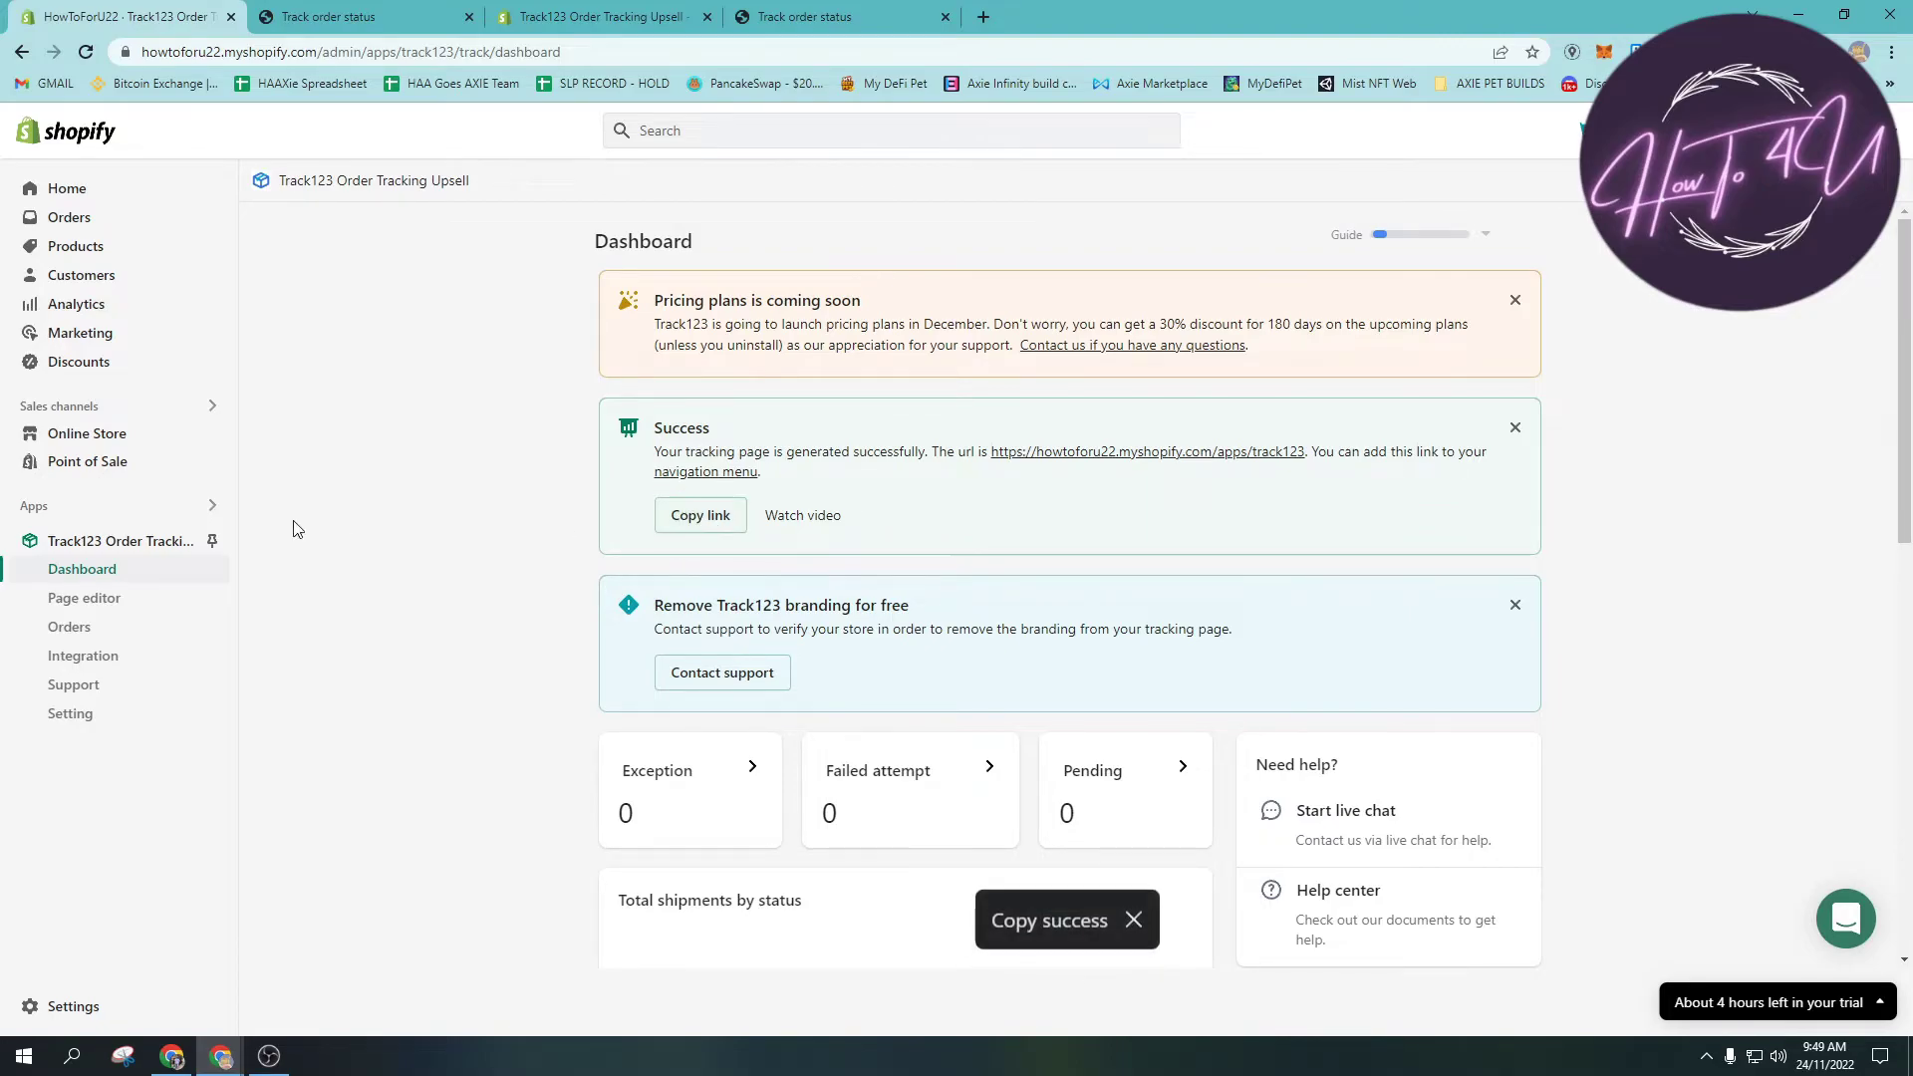
- Open the Main menu (Home, Catalog, Collection, Tracking) via Online Store > Navigation
left_click(133, 442)
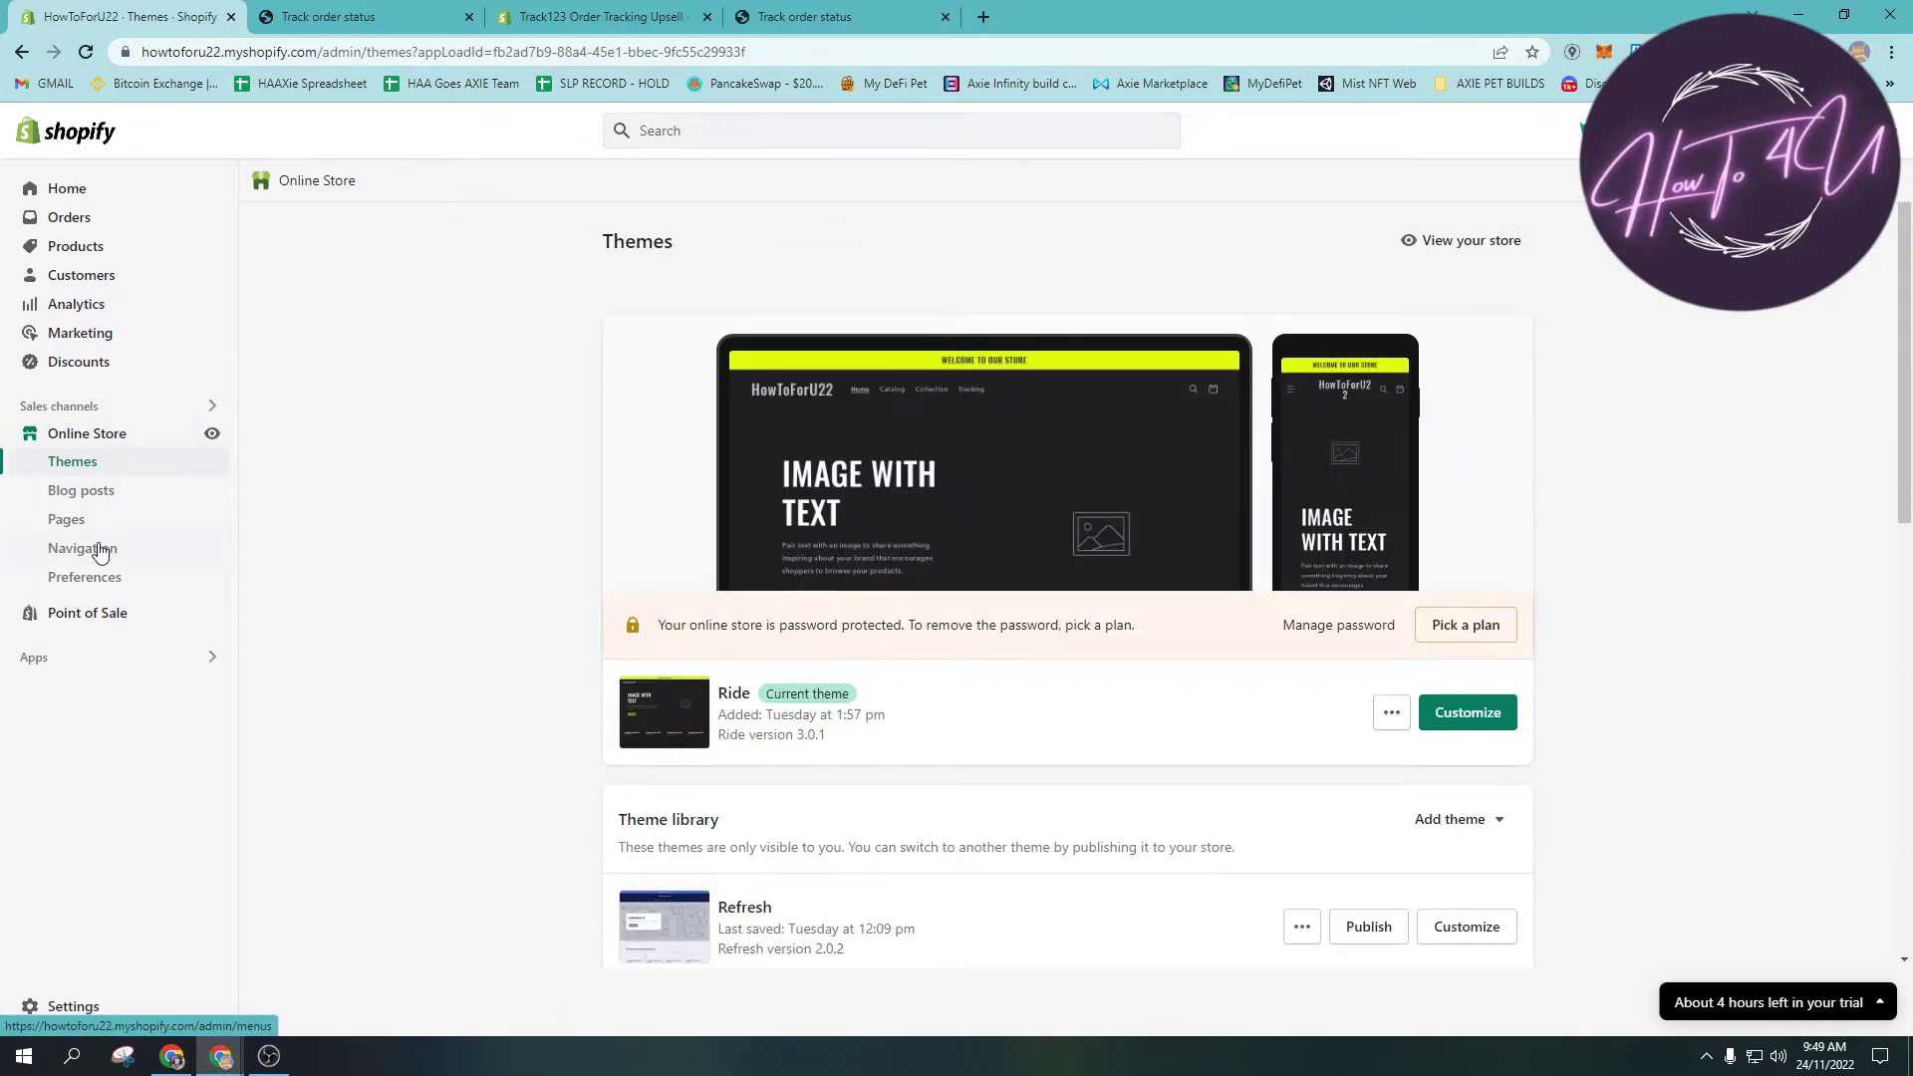
left_click(100, 554)
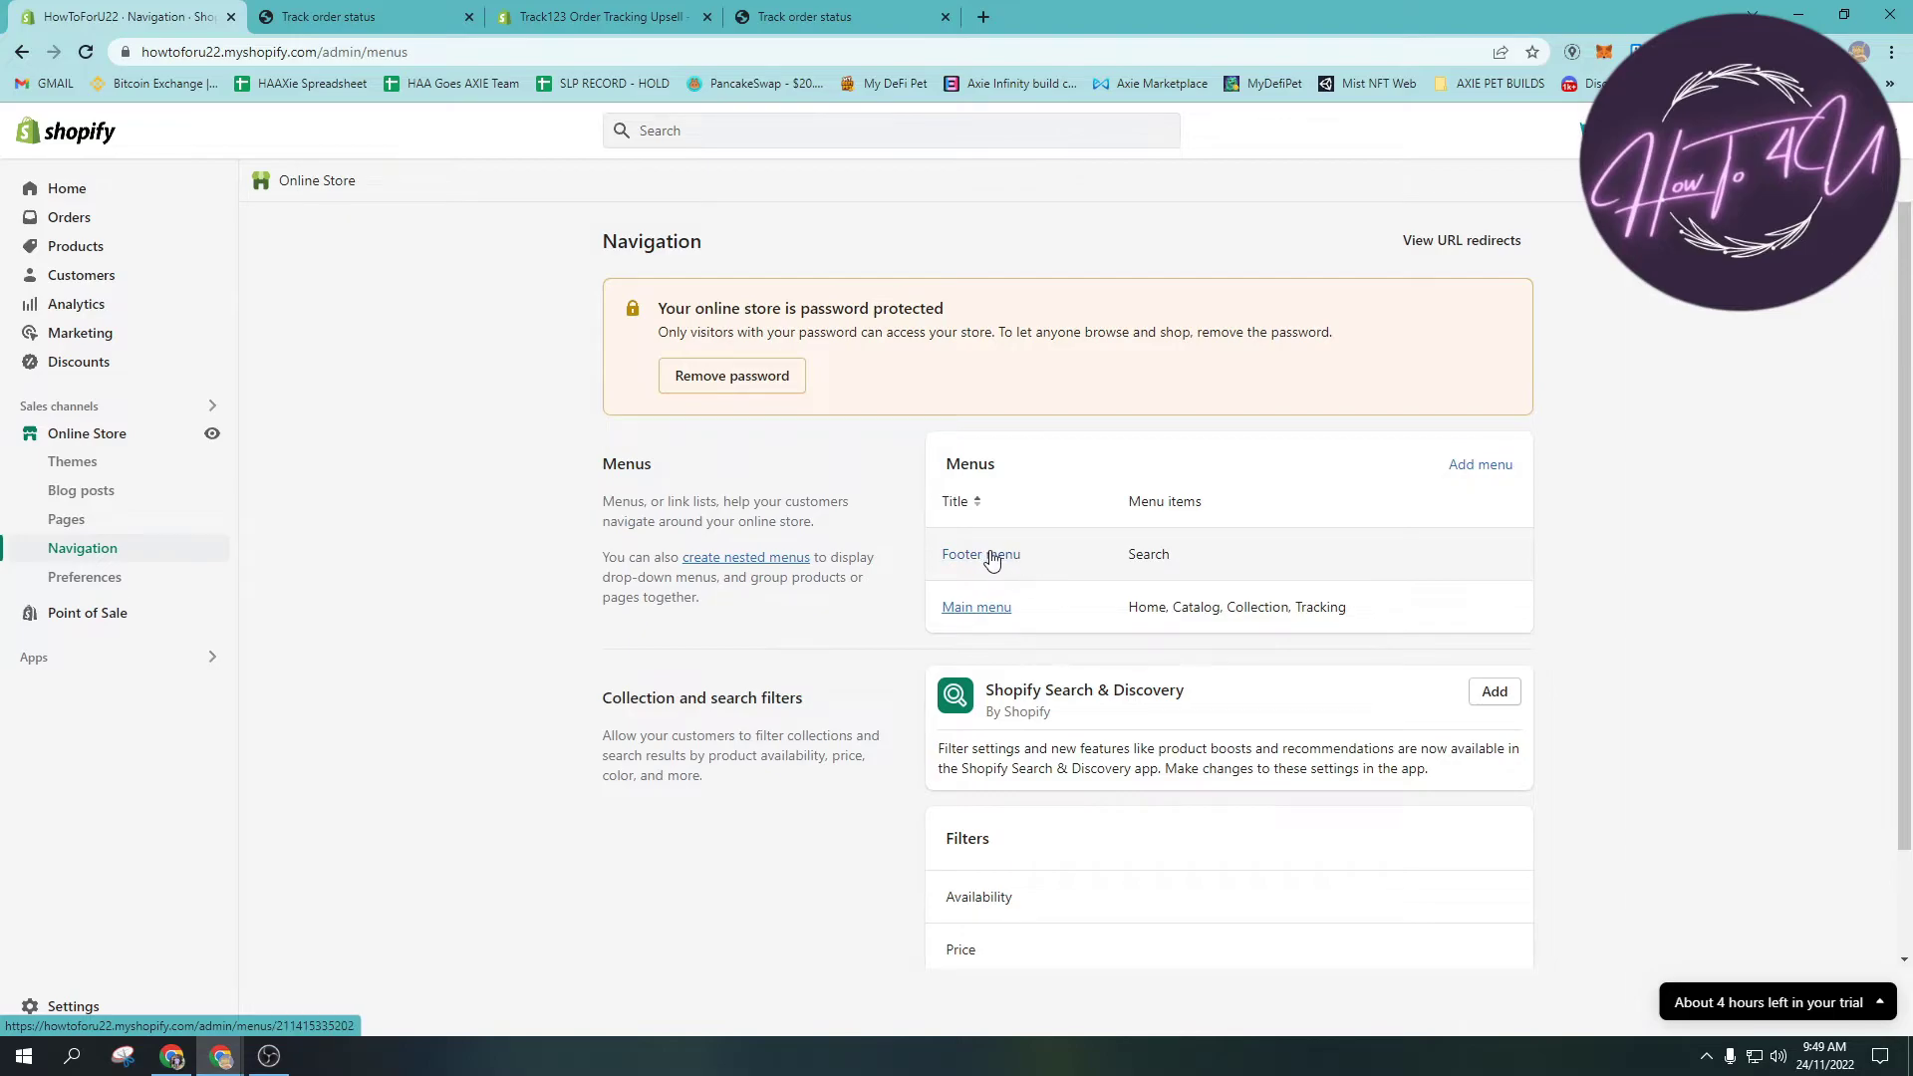
left_click(966, 610)
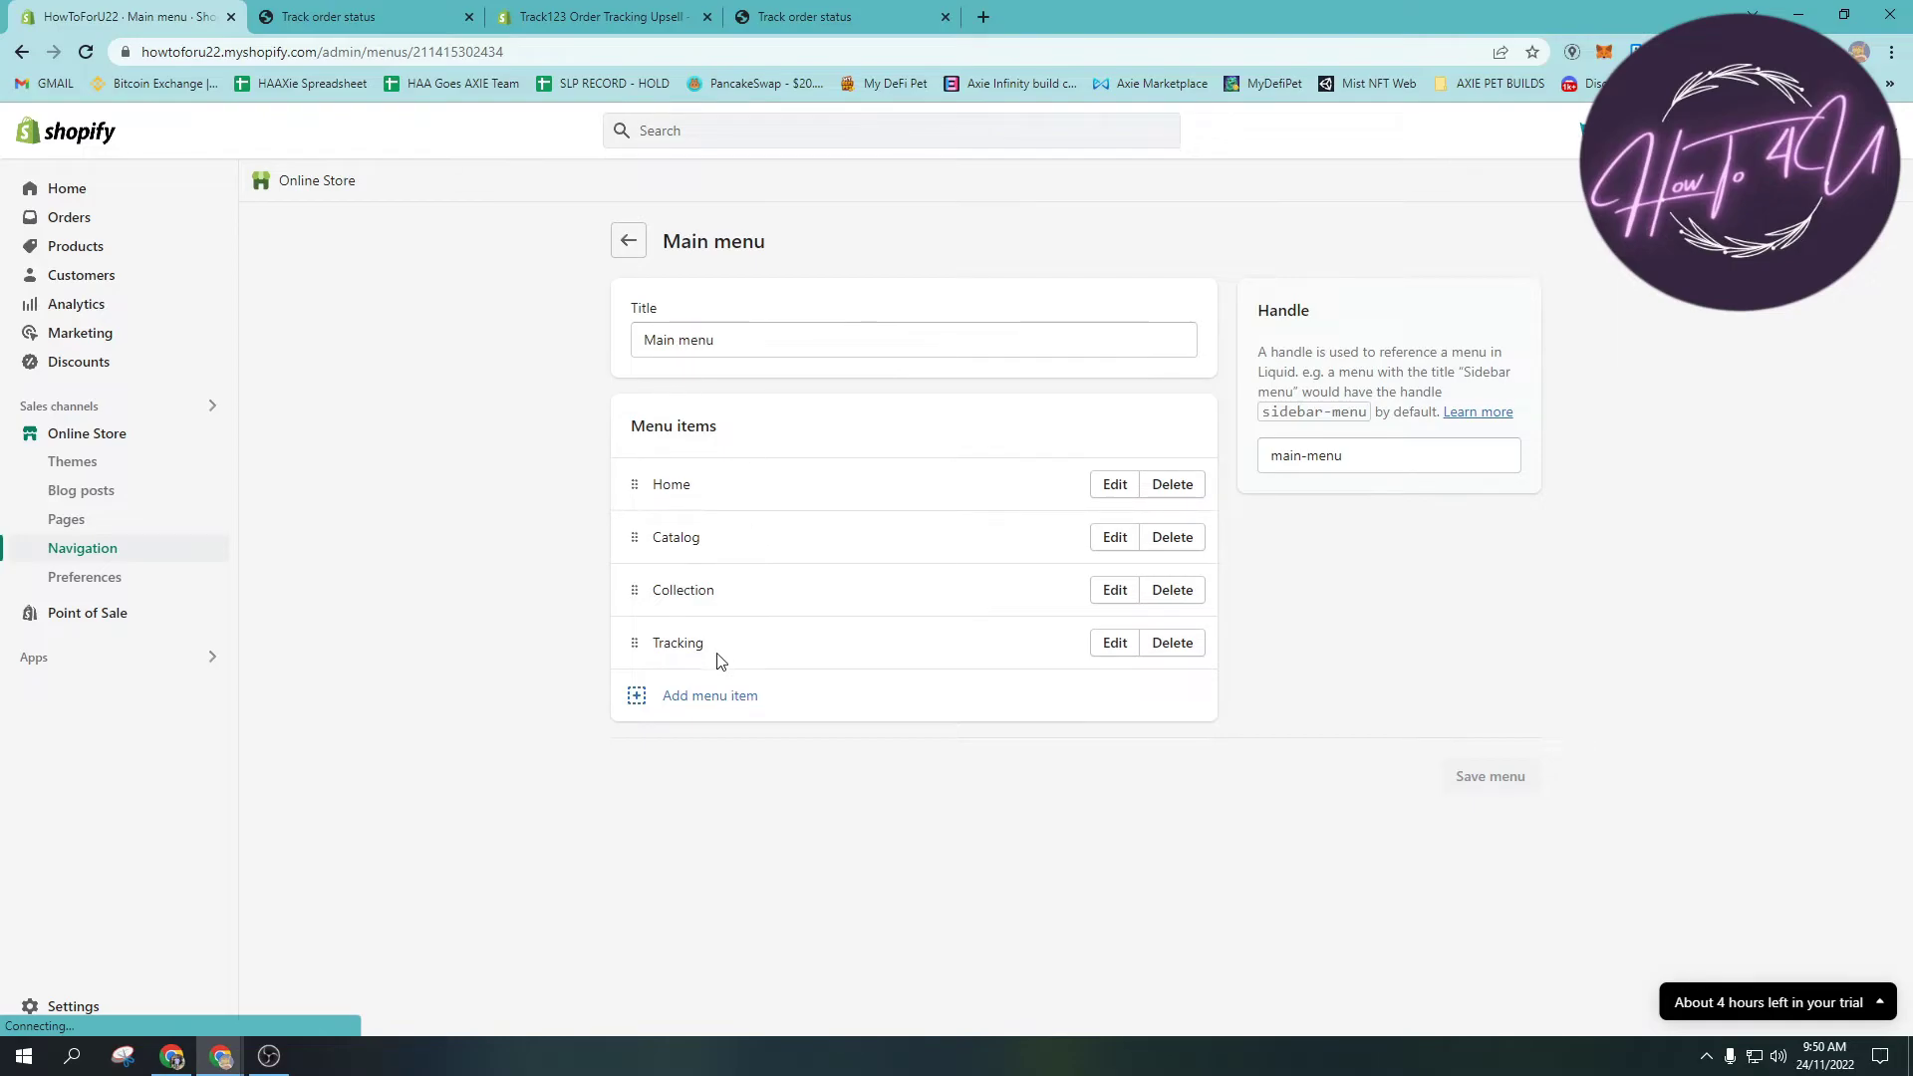
- Start a new Main menu item named 'Tracking Sample'
left_click(709, 703)
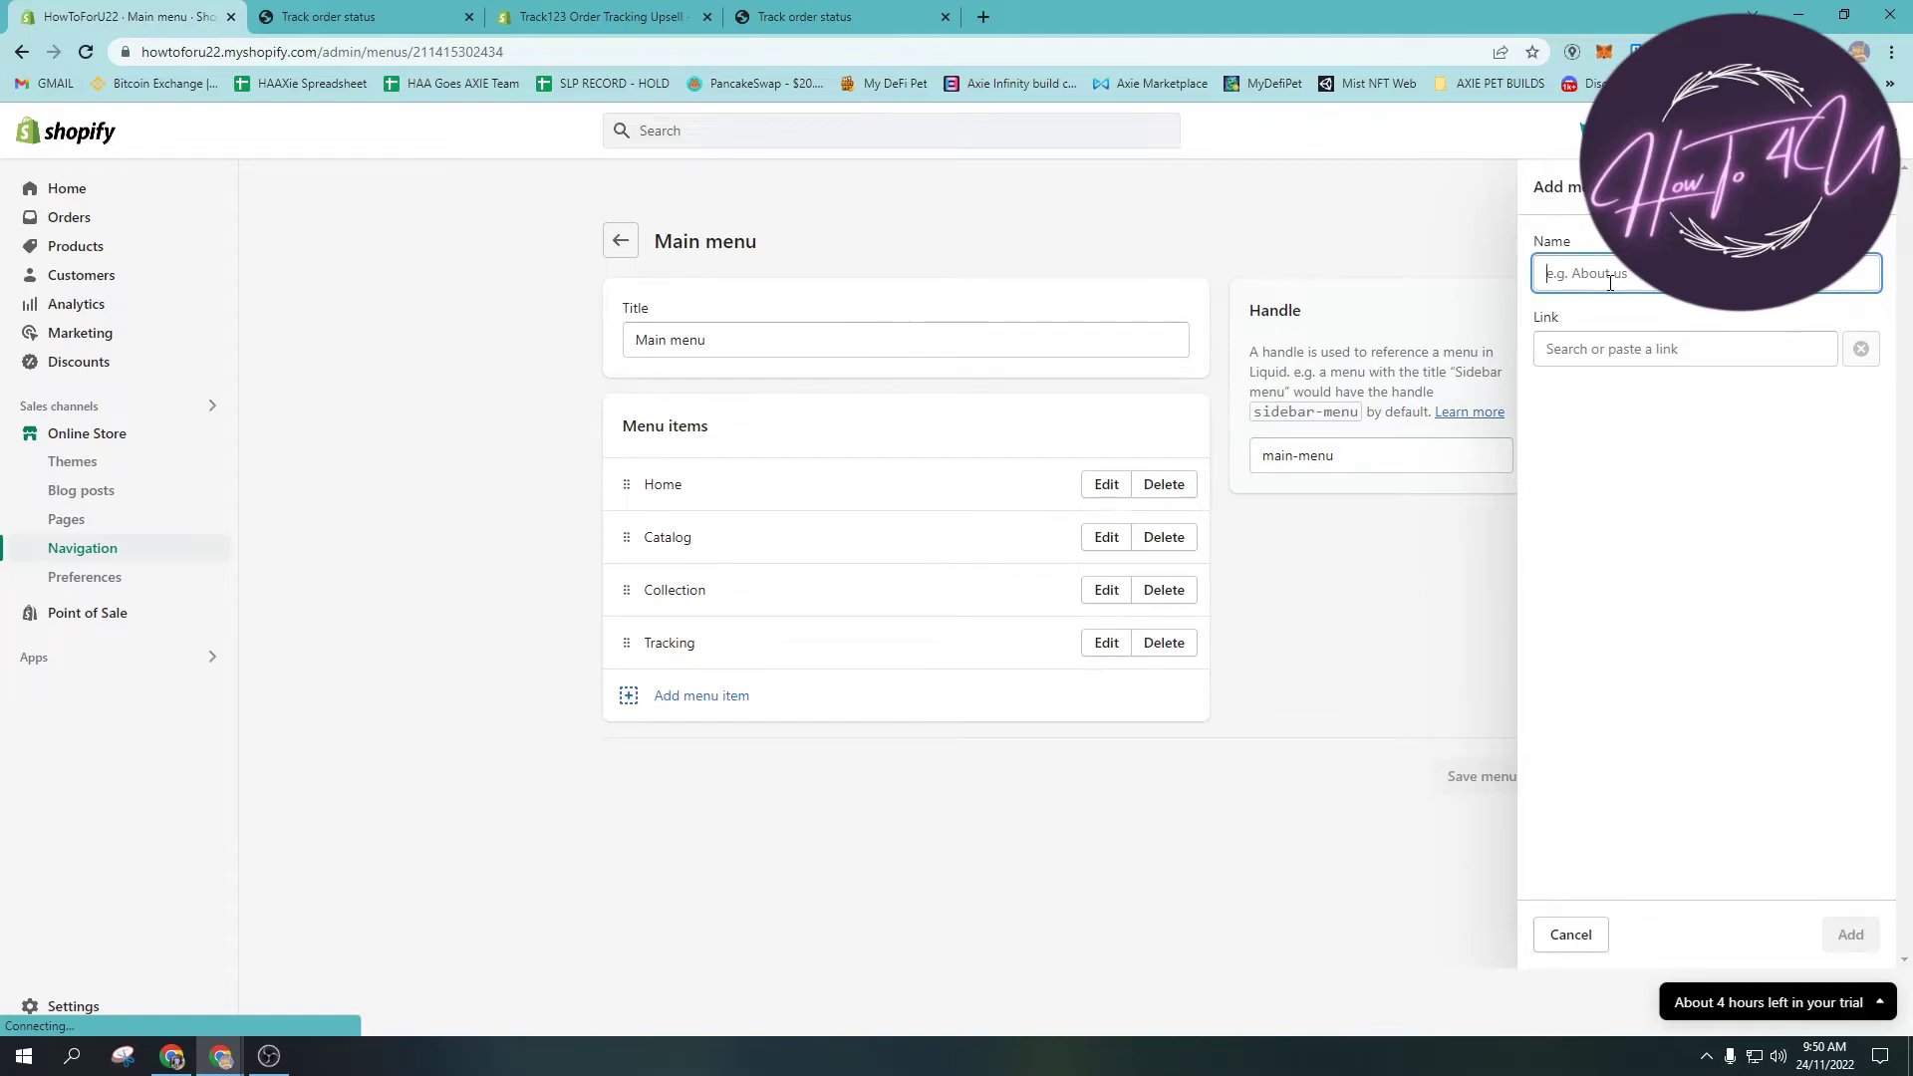
type("T")
key("BackSpace")
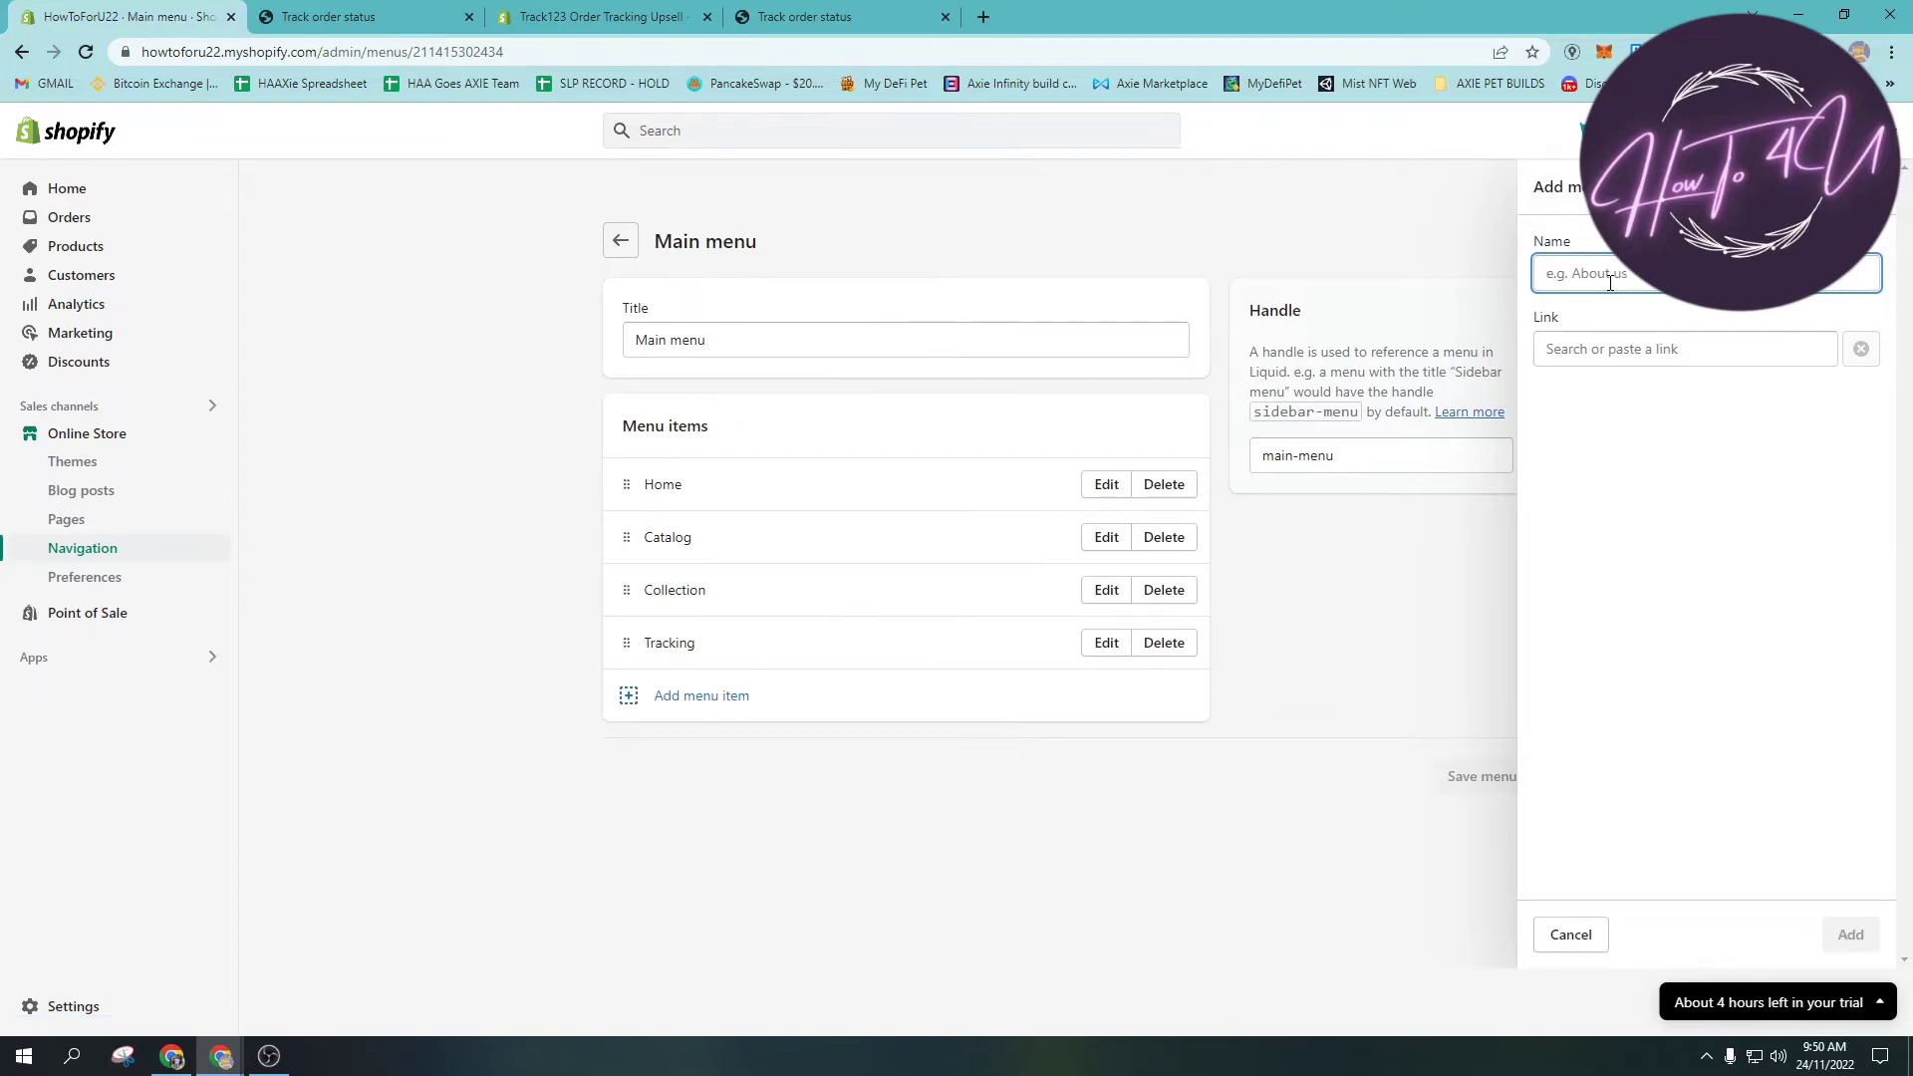
type("Tracking Samp")
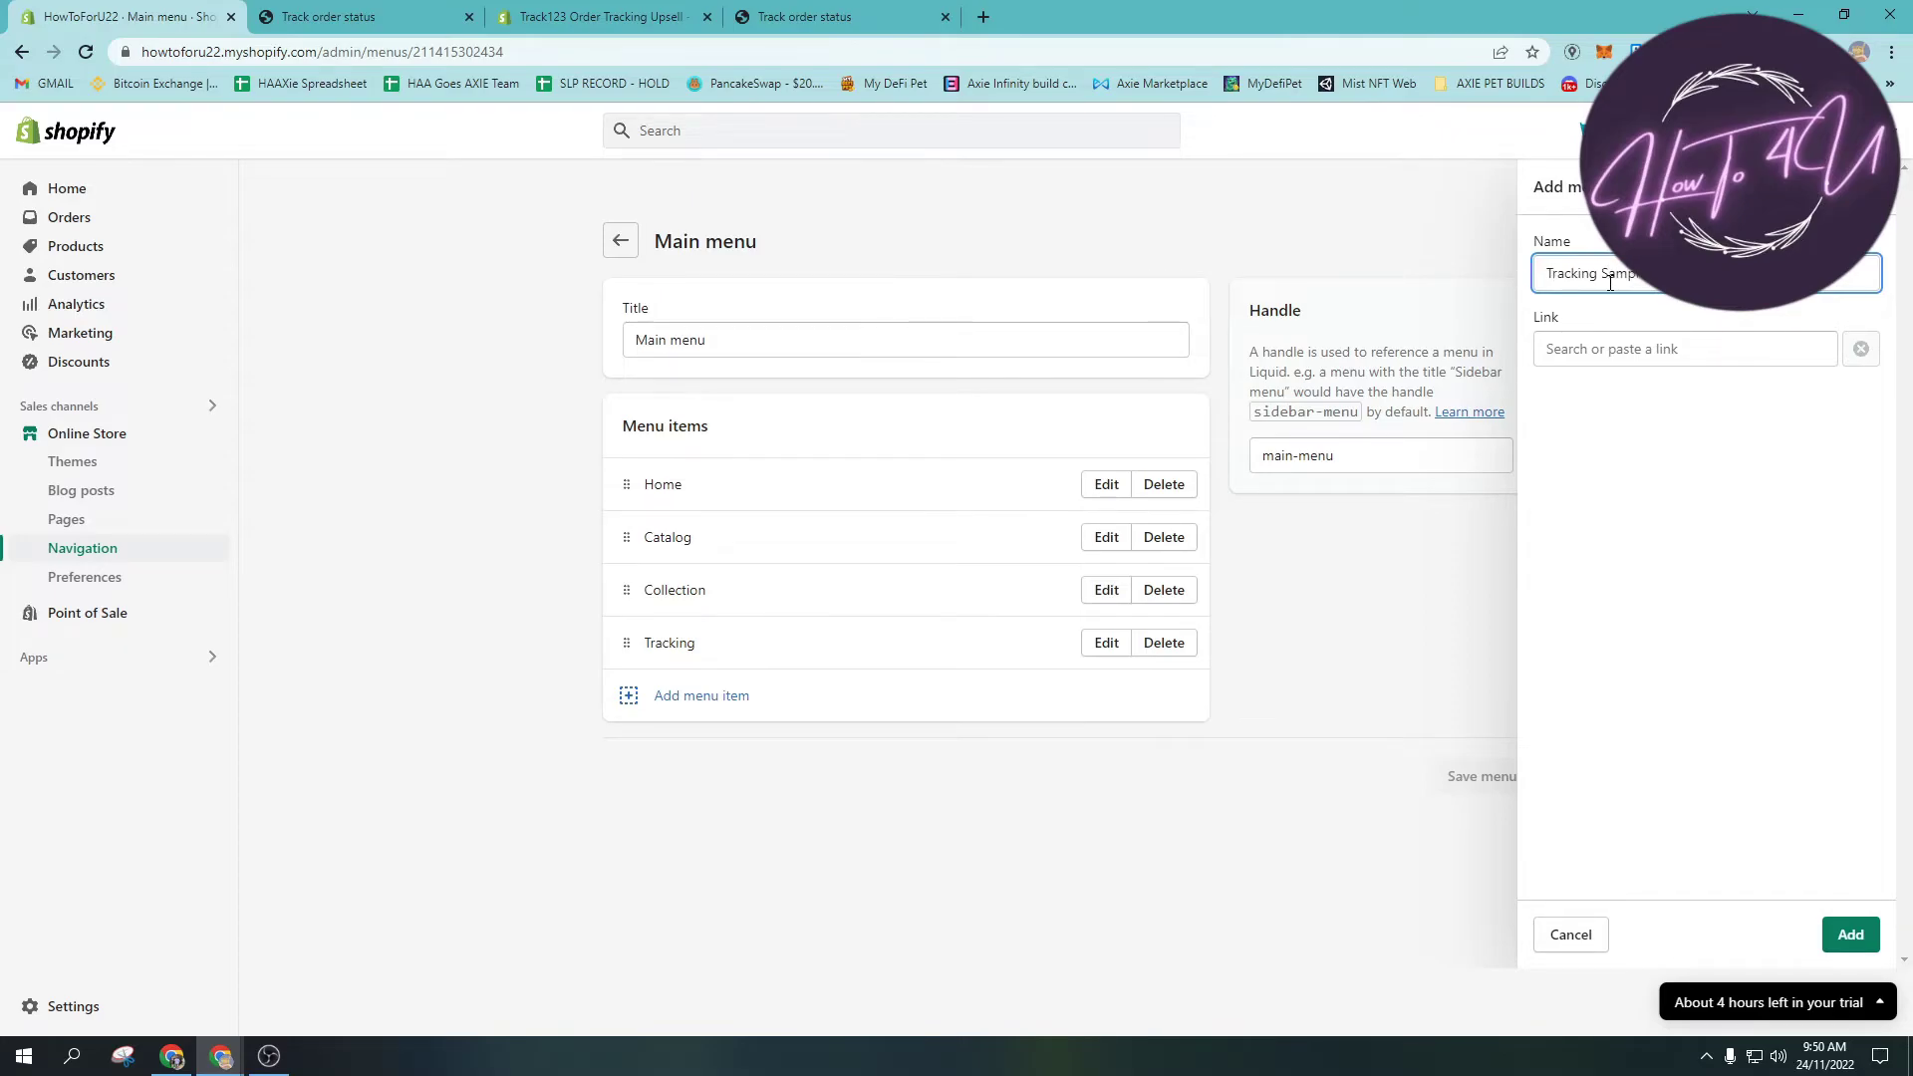
- Link it to the pasted Track123 tracking page URL, add it, and save the menu
left_click(1653, 347)
type("https://howtoforu22.myshopify.com/apps/track123")
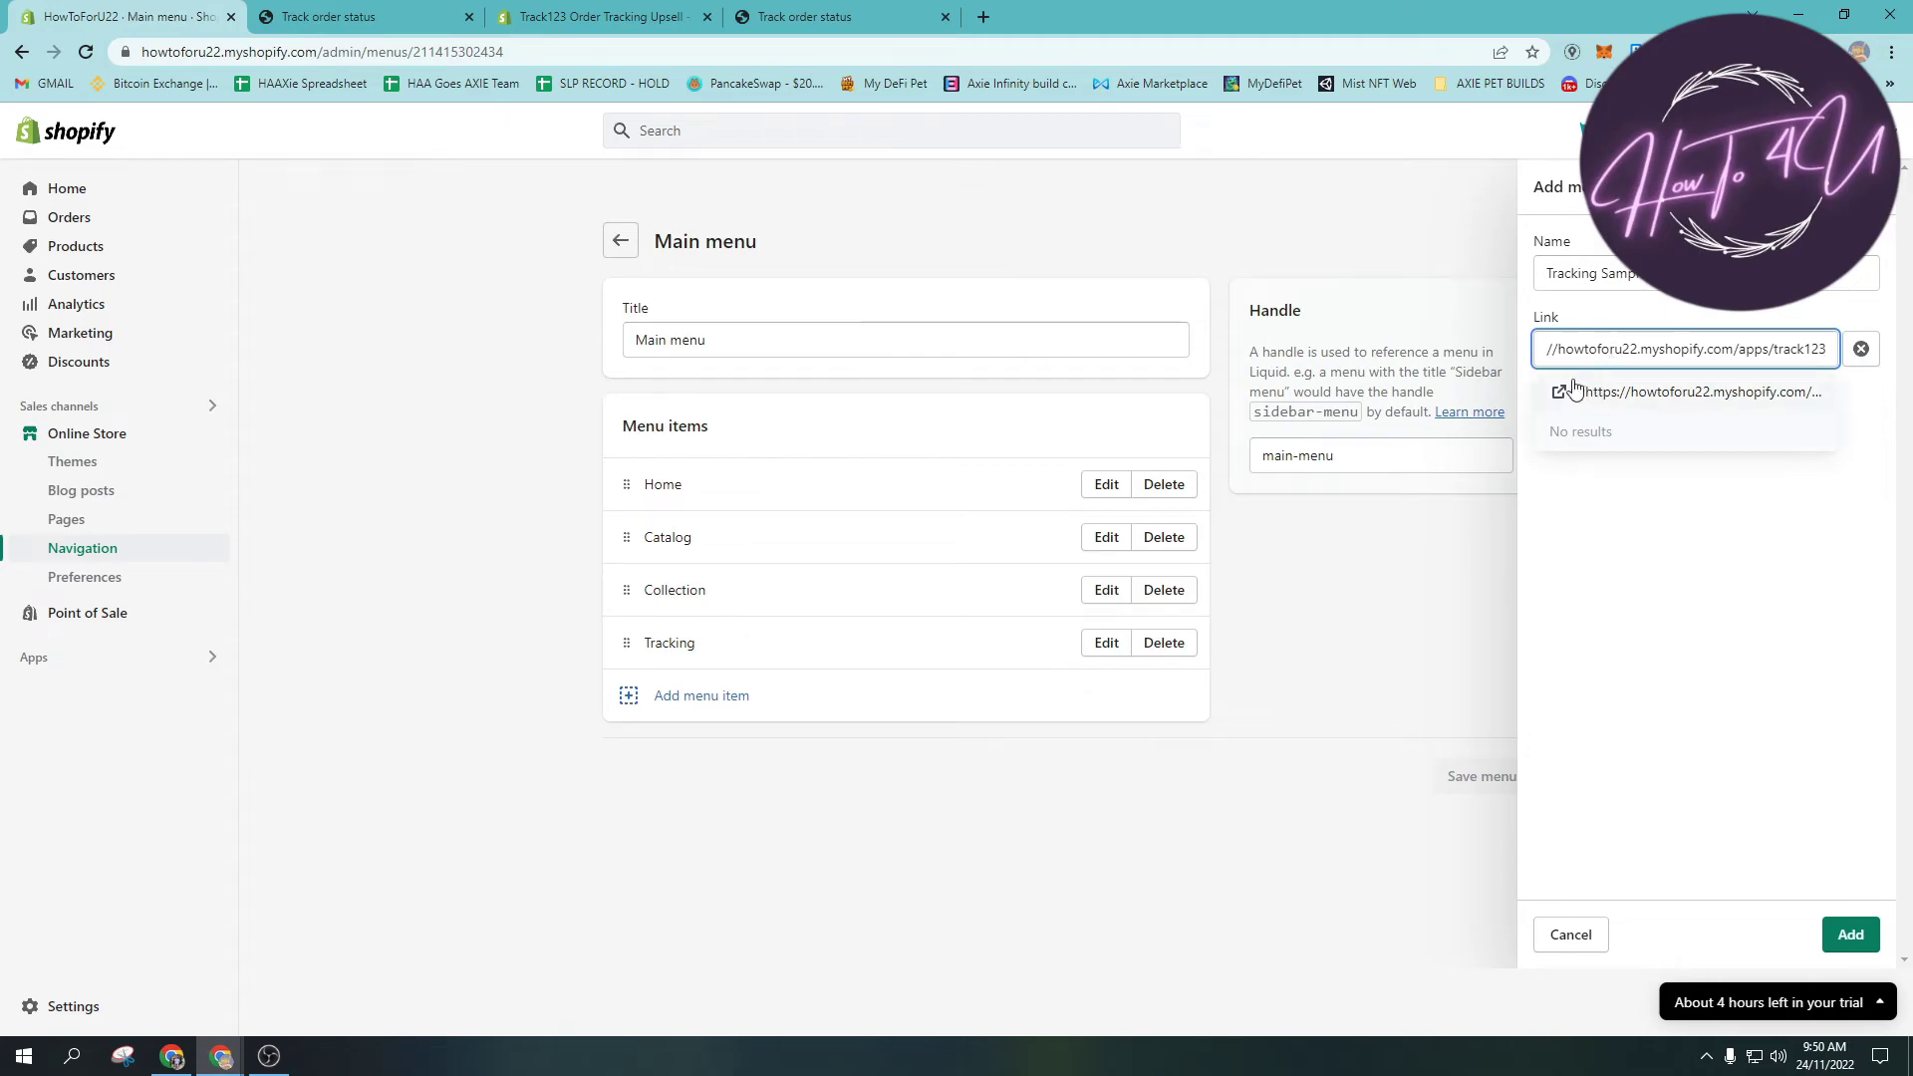
left_click(1861, 348)
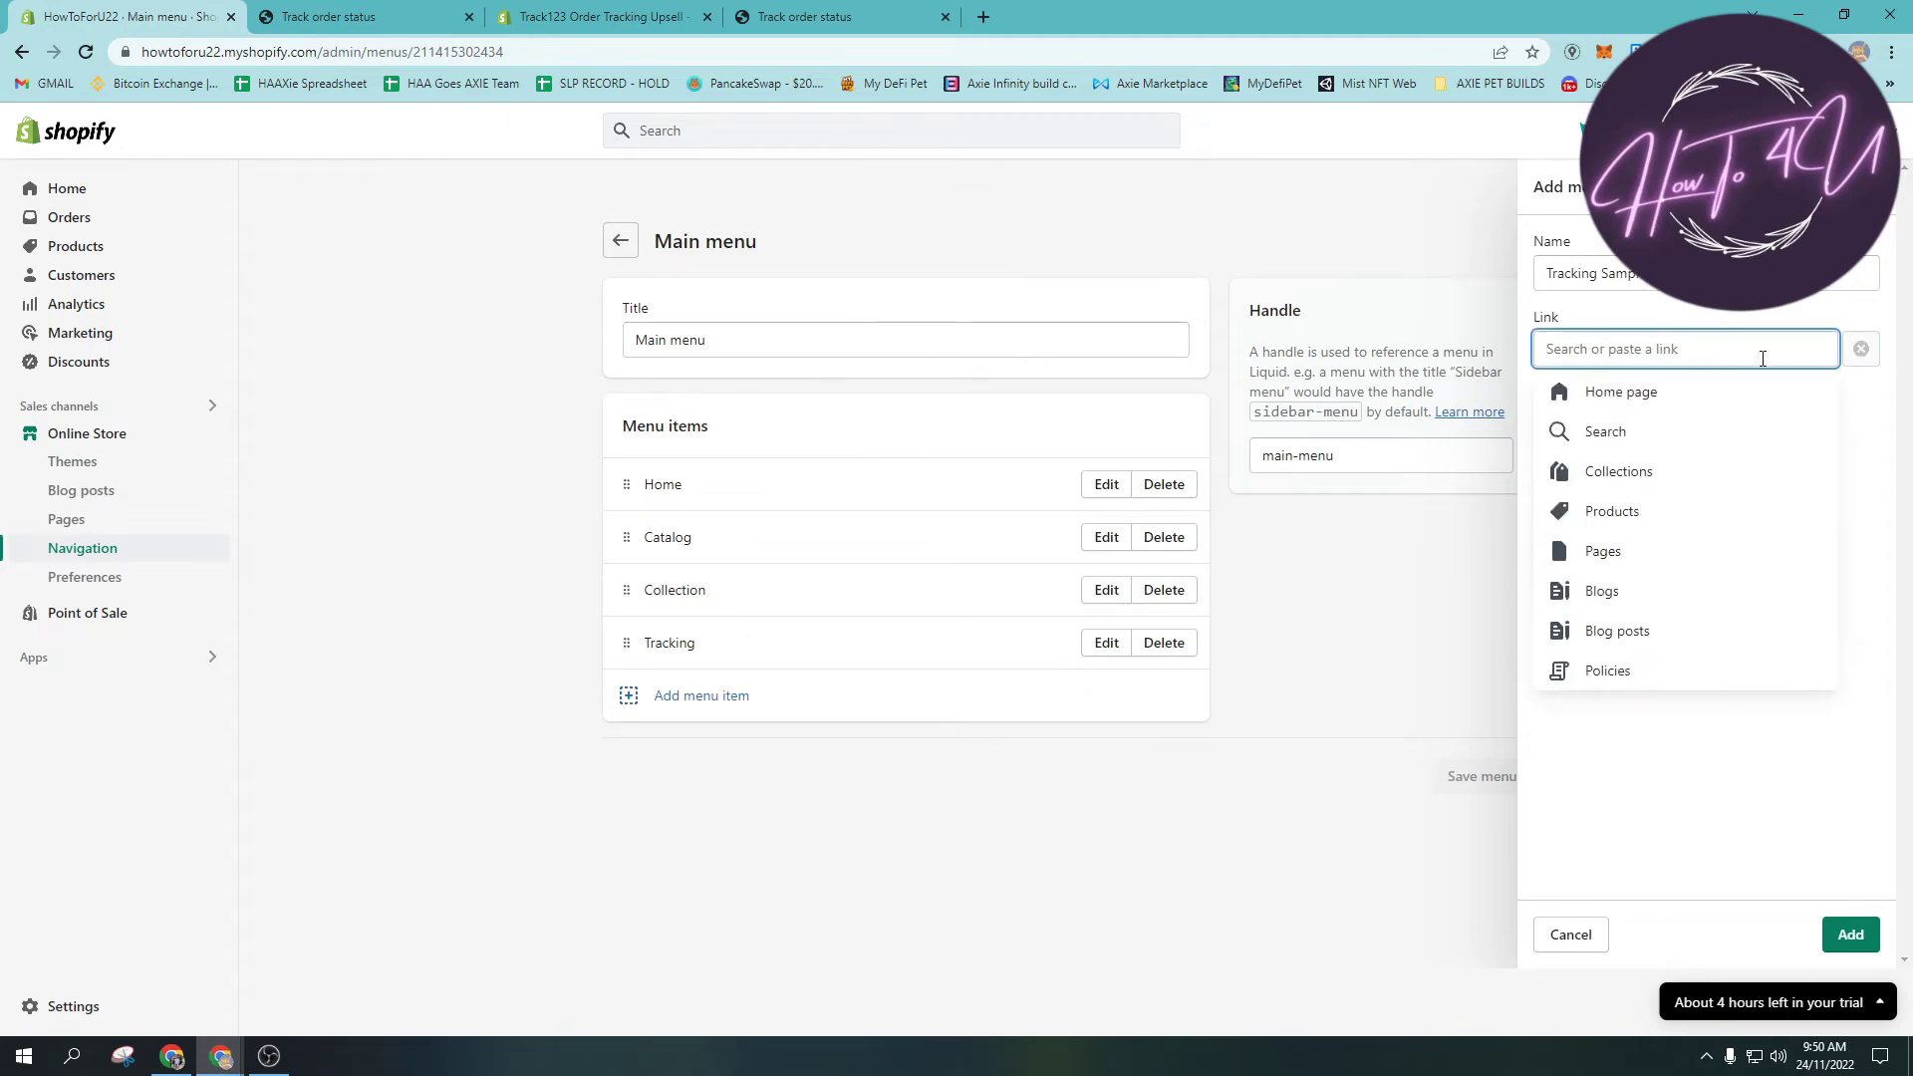
left_click(1709, 356)
type("https://howtoforu22.myshopify.com/apps/track123")
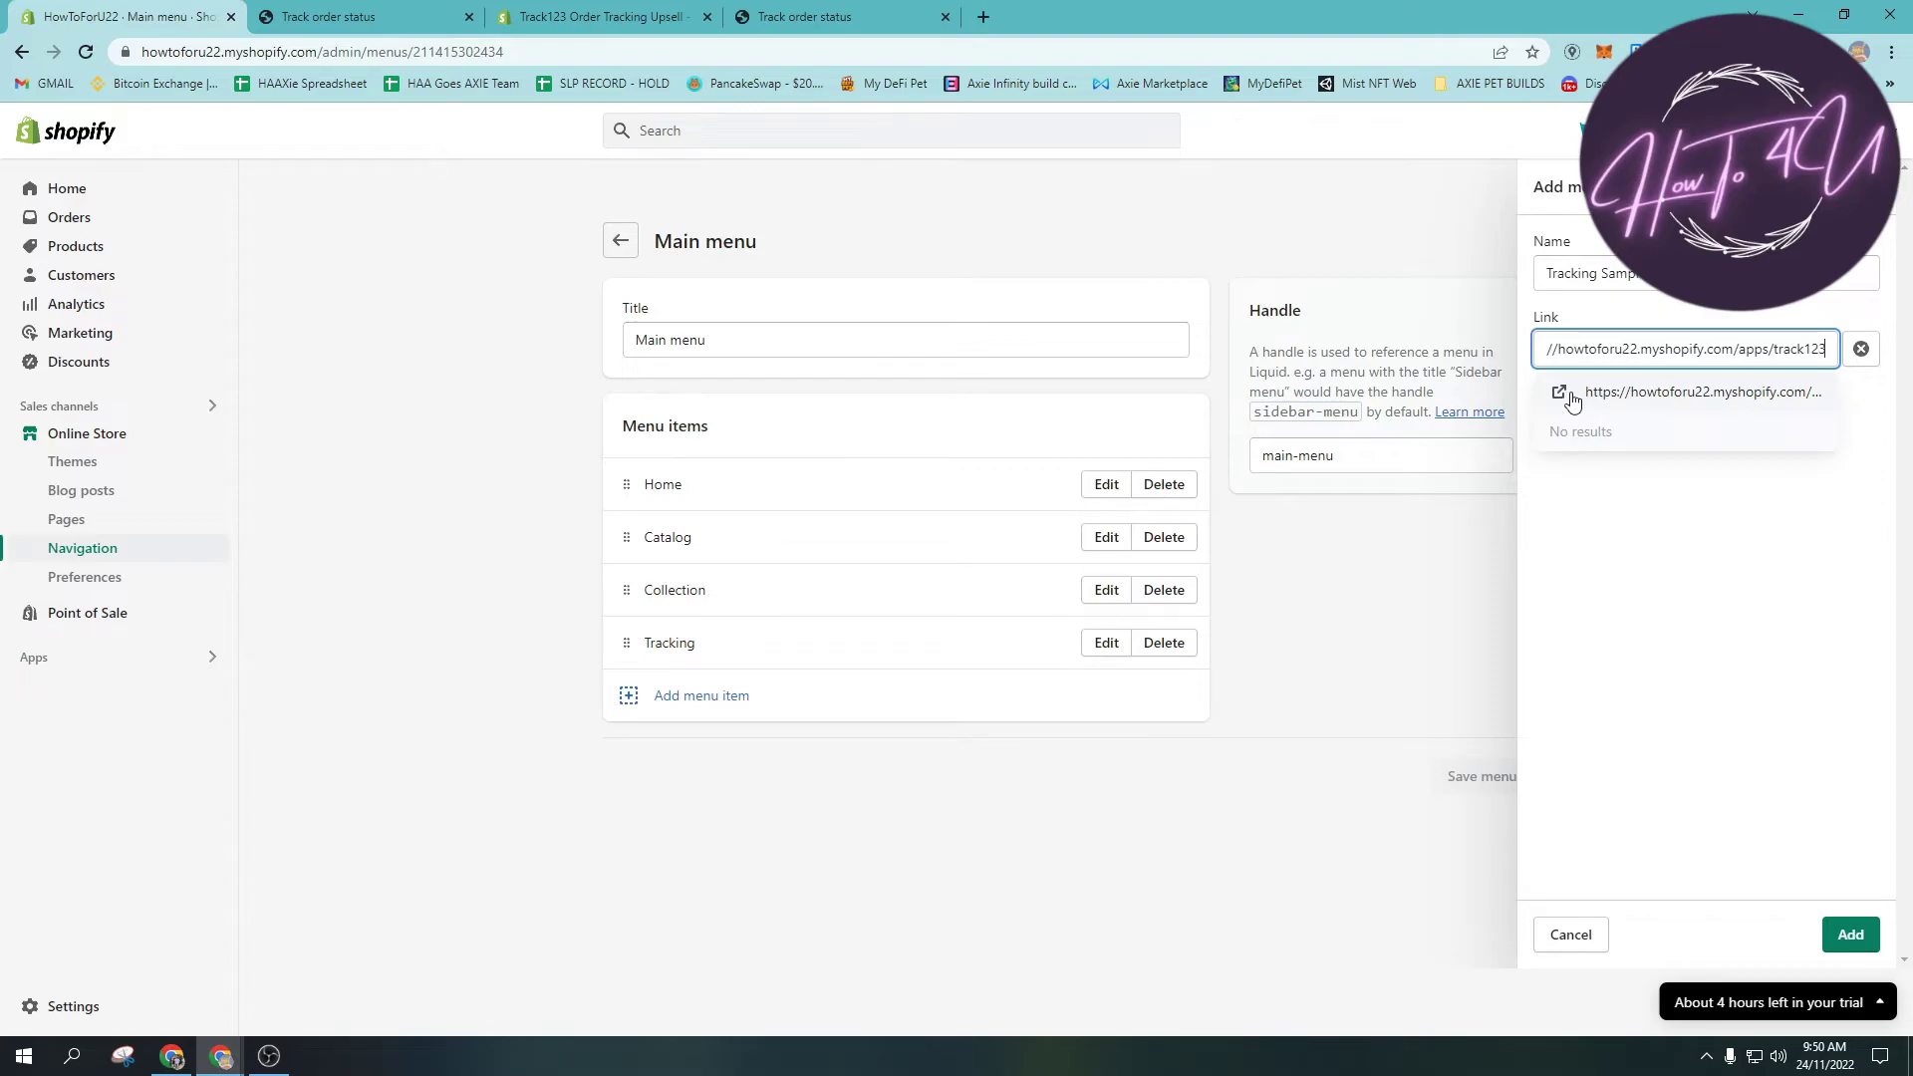
left_click(1641, 399)
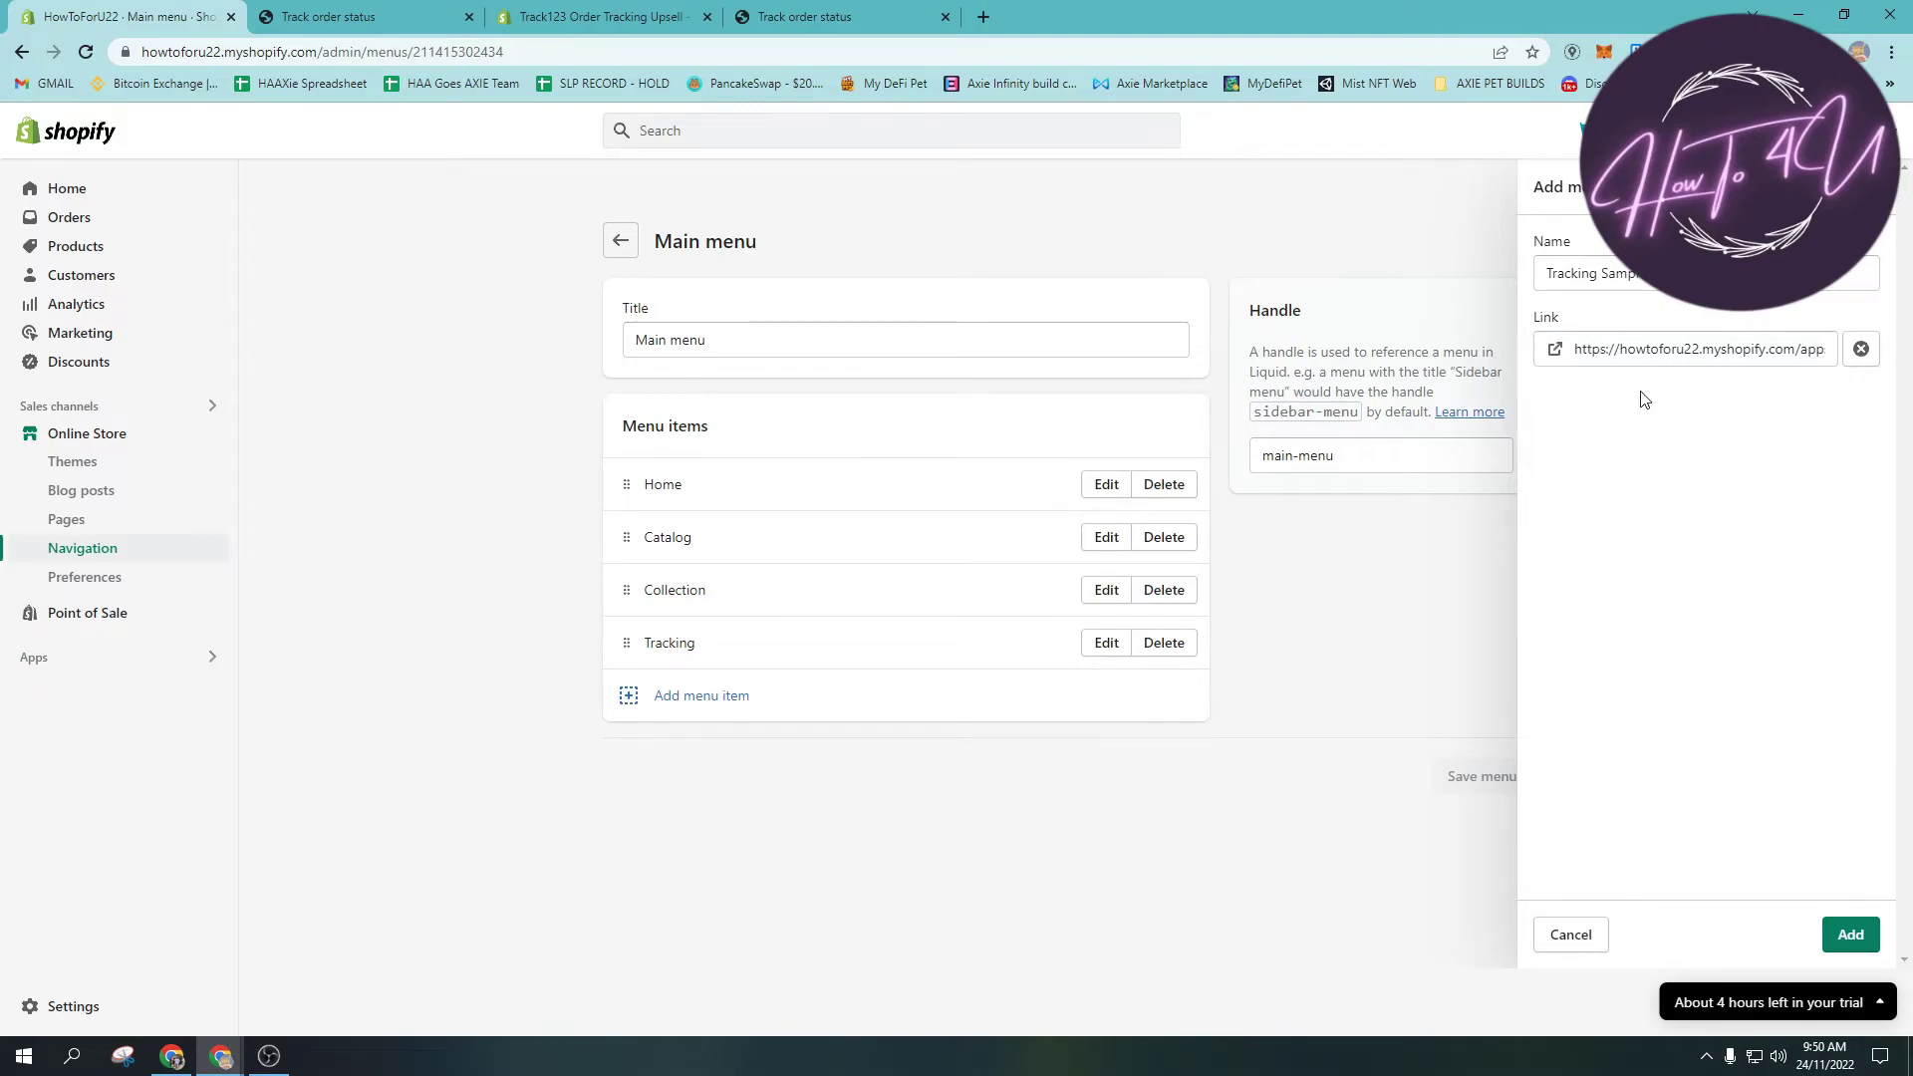
left_click(1859, 348)
type("https://howtoforu22.myshopify.com/apps/track123")
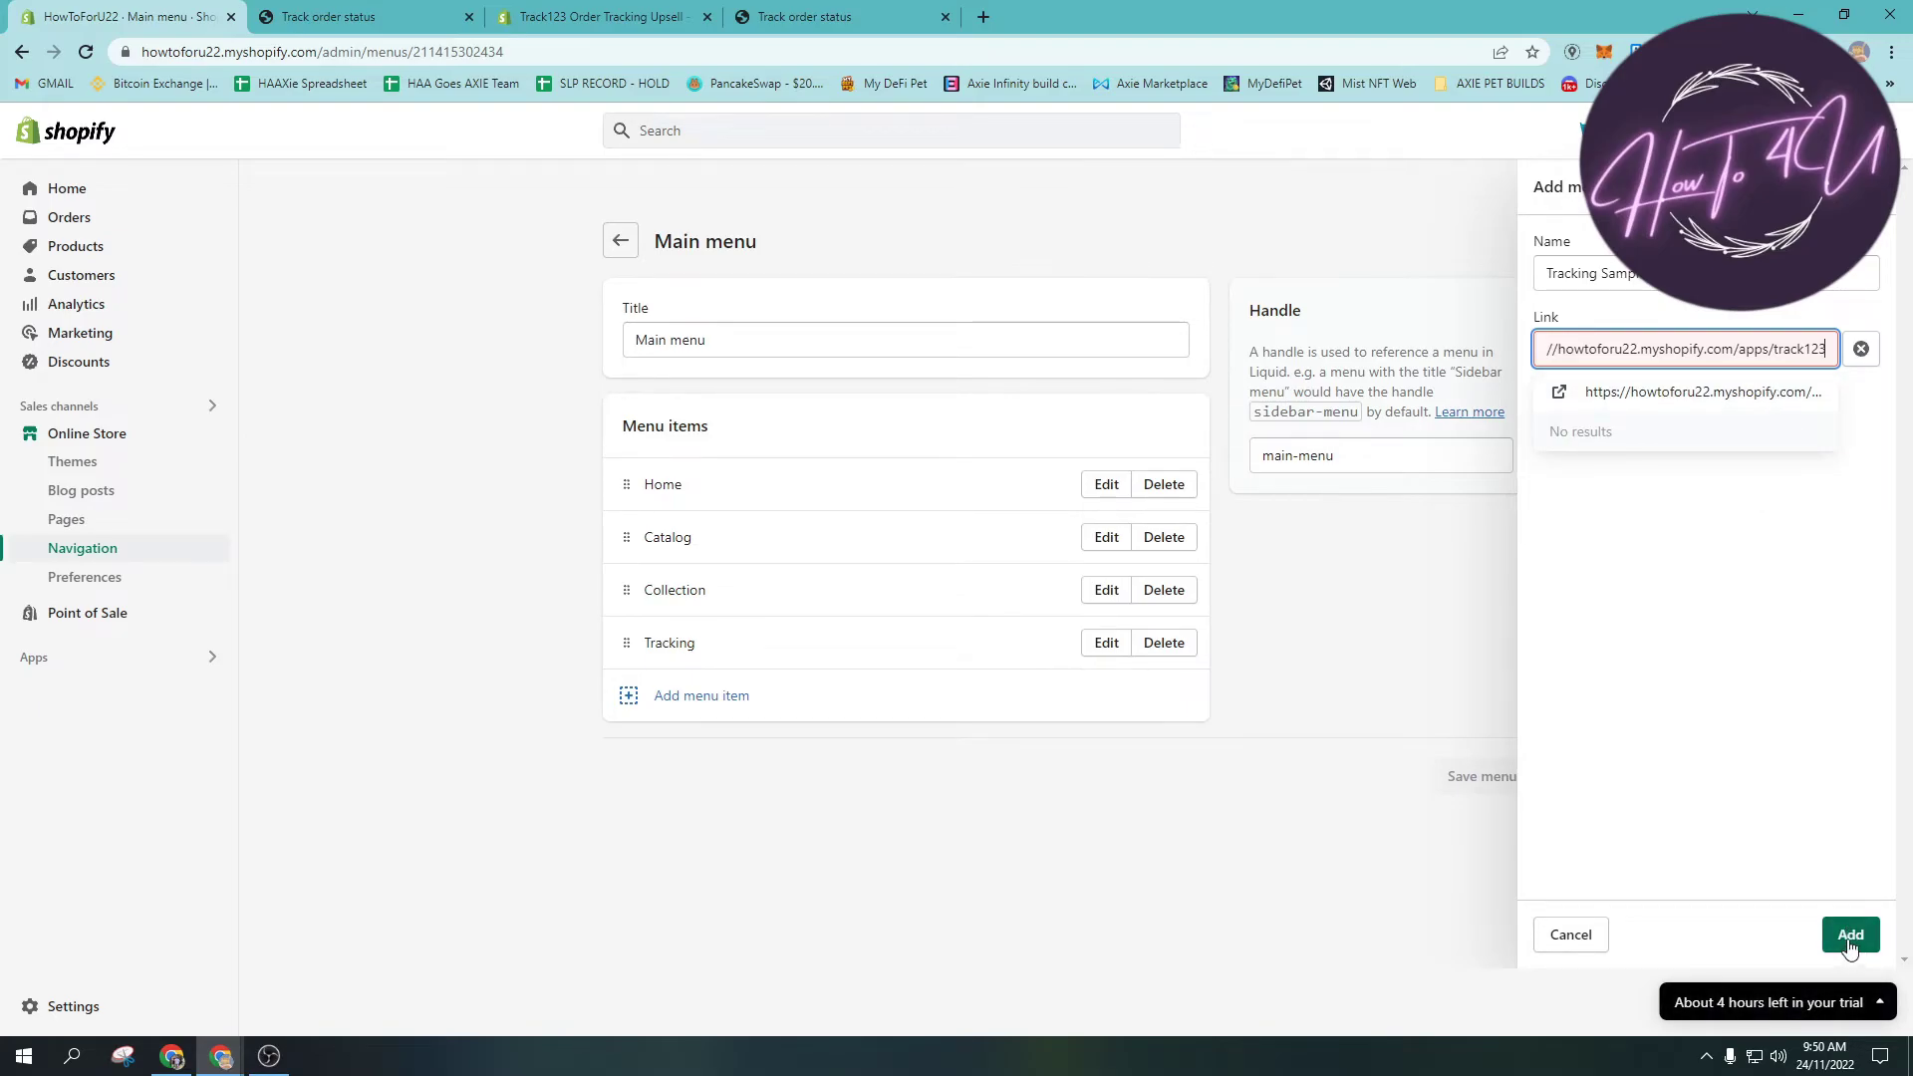
left_click(1630, 401)
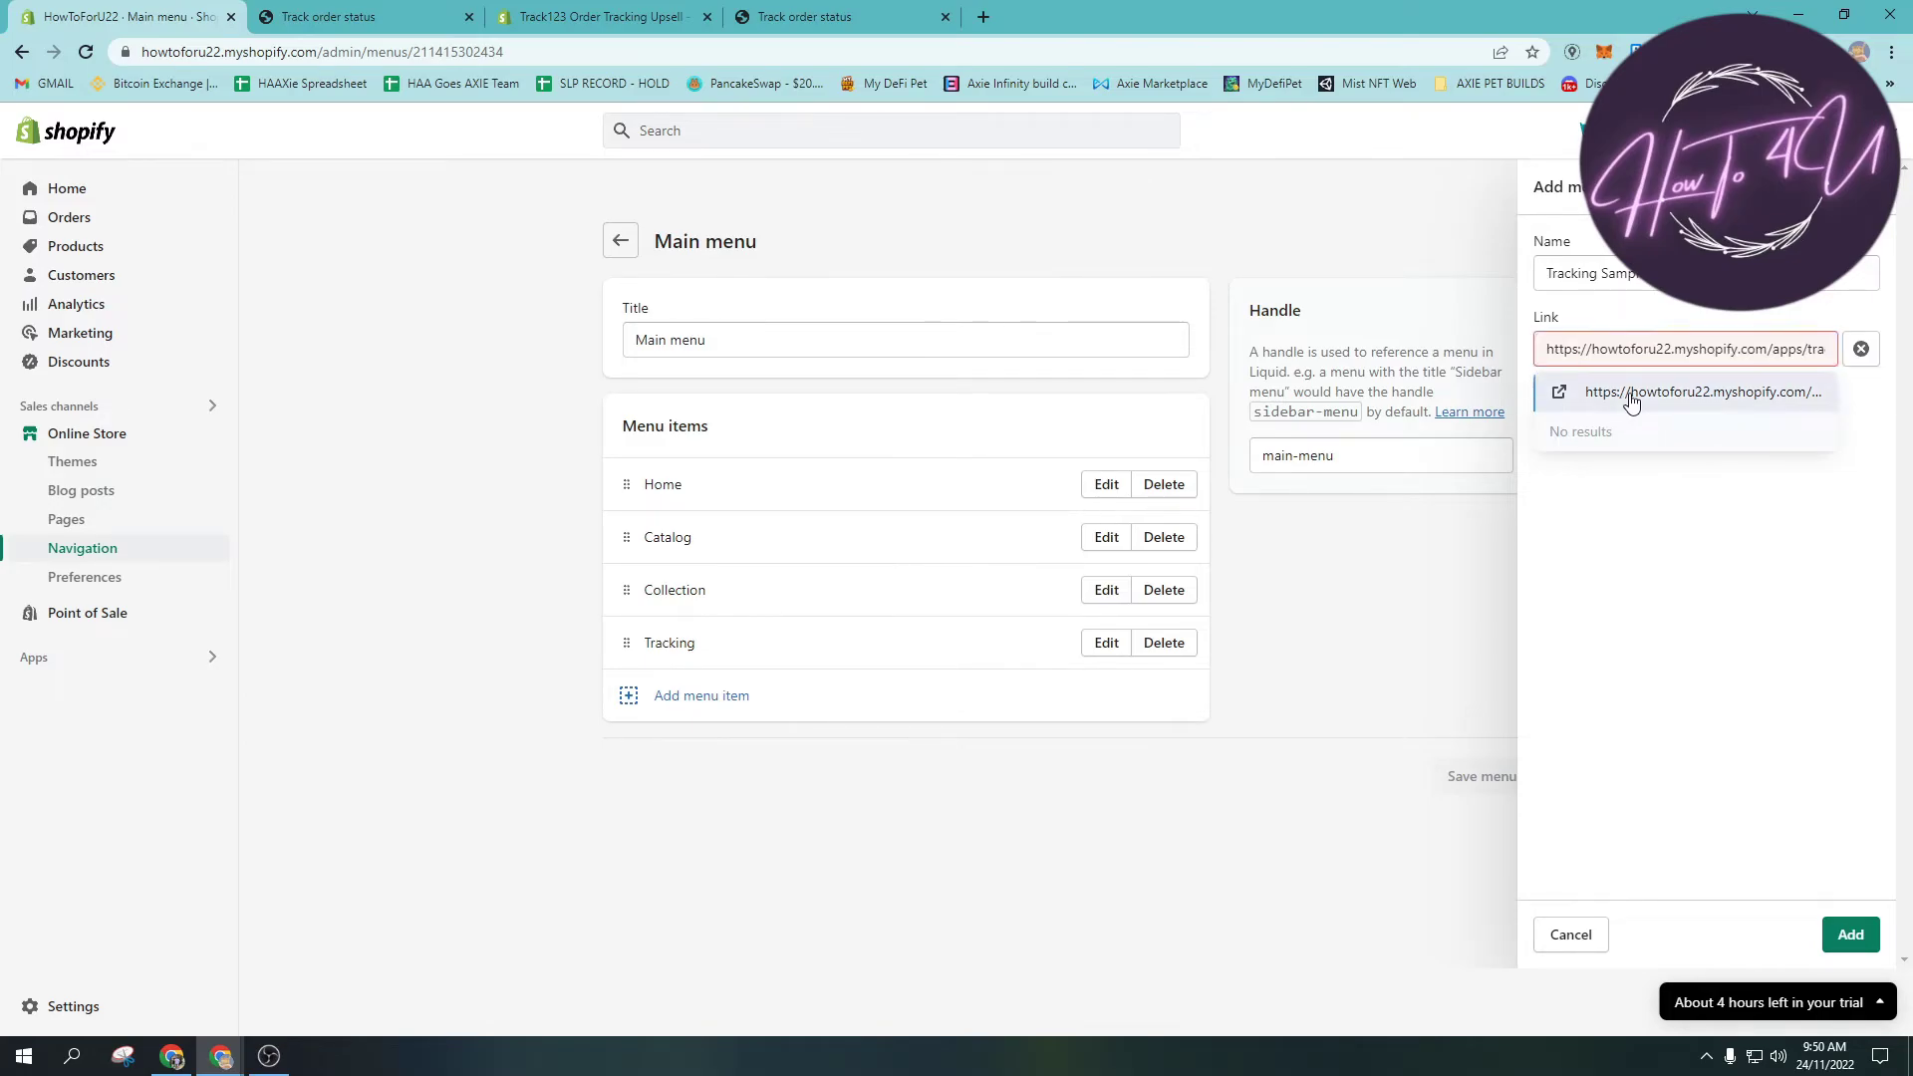
left_click(1848, 936)
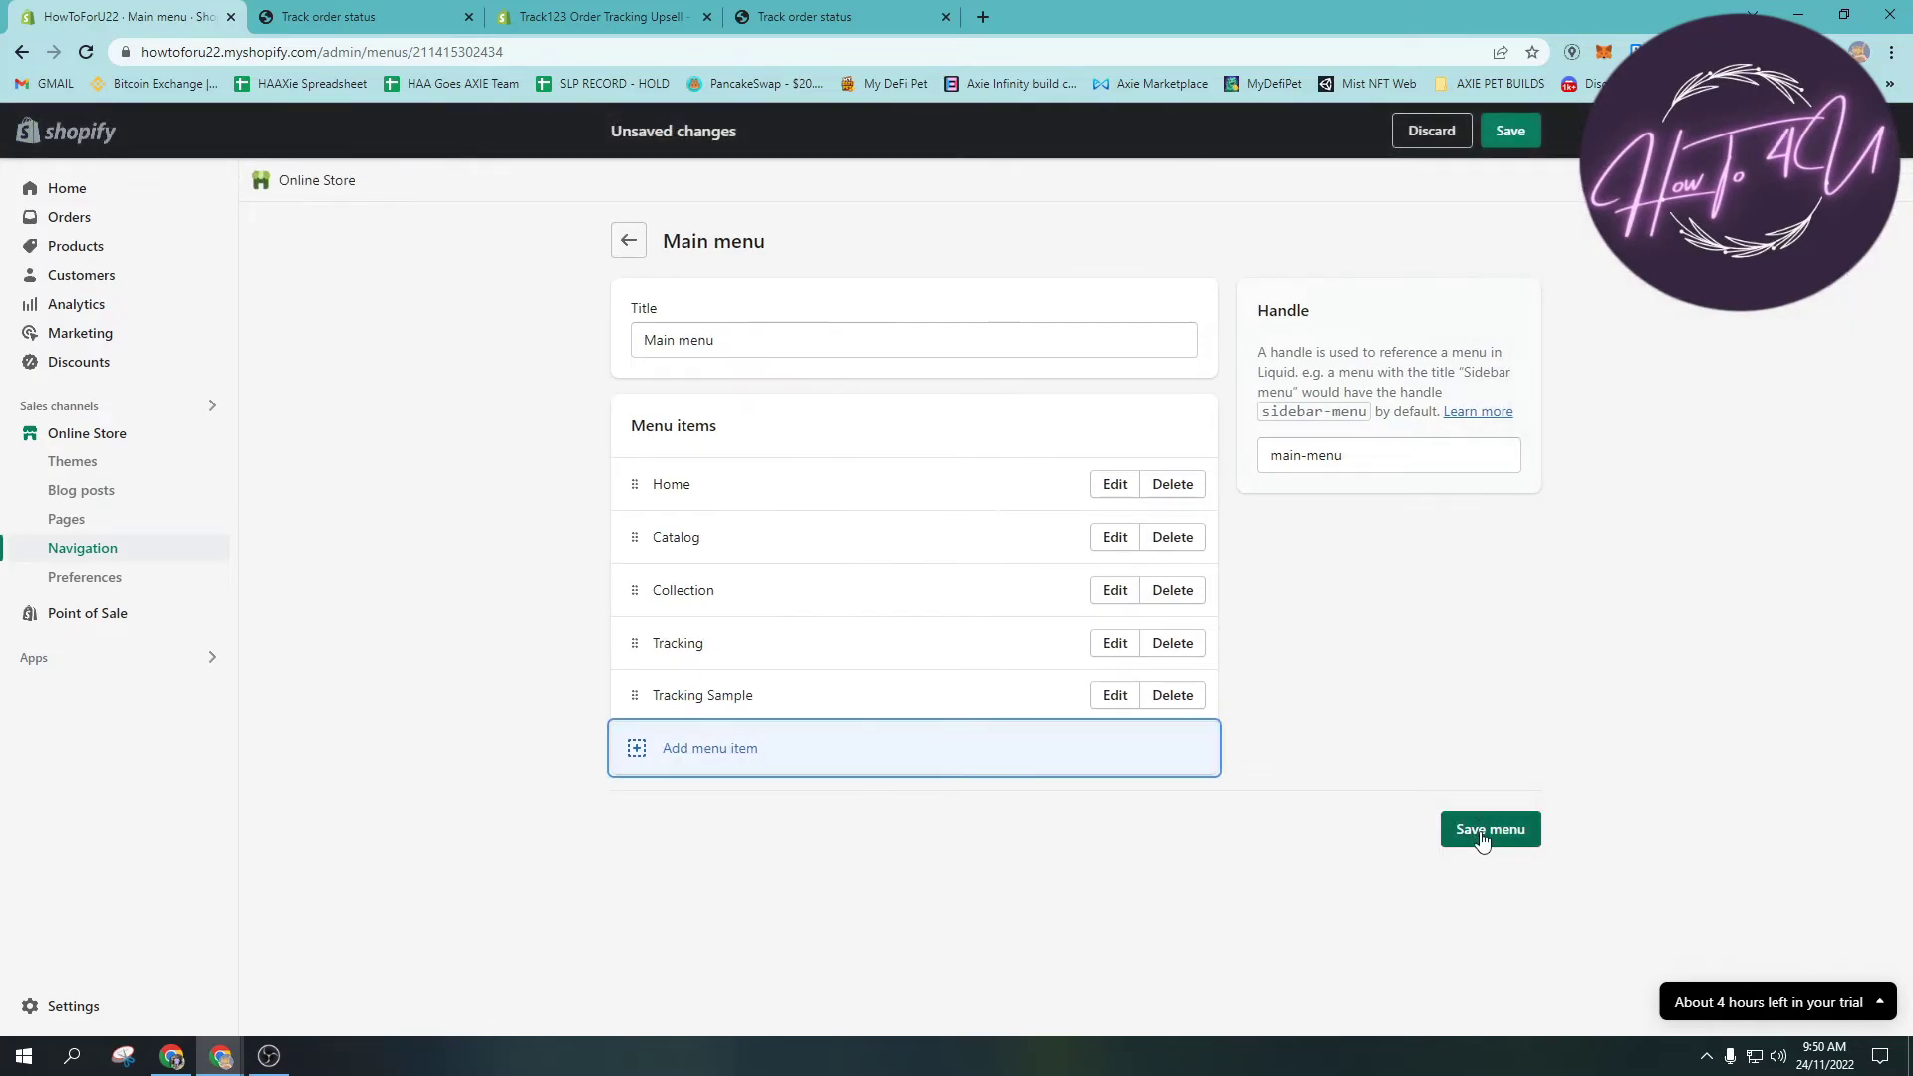
left_click(1484, 837)
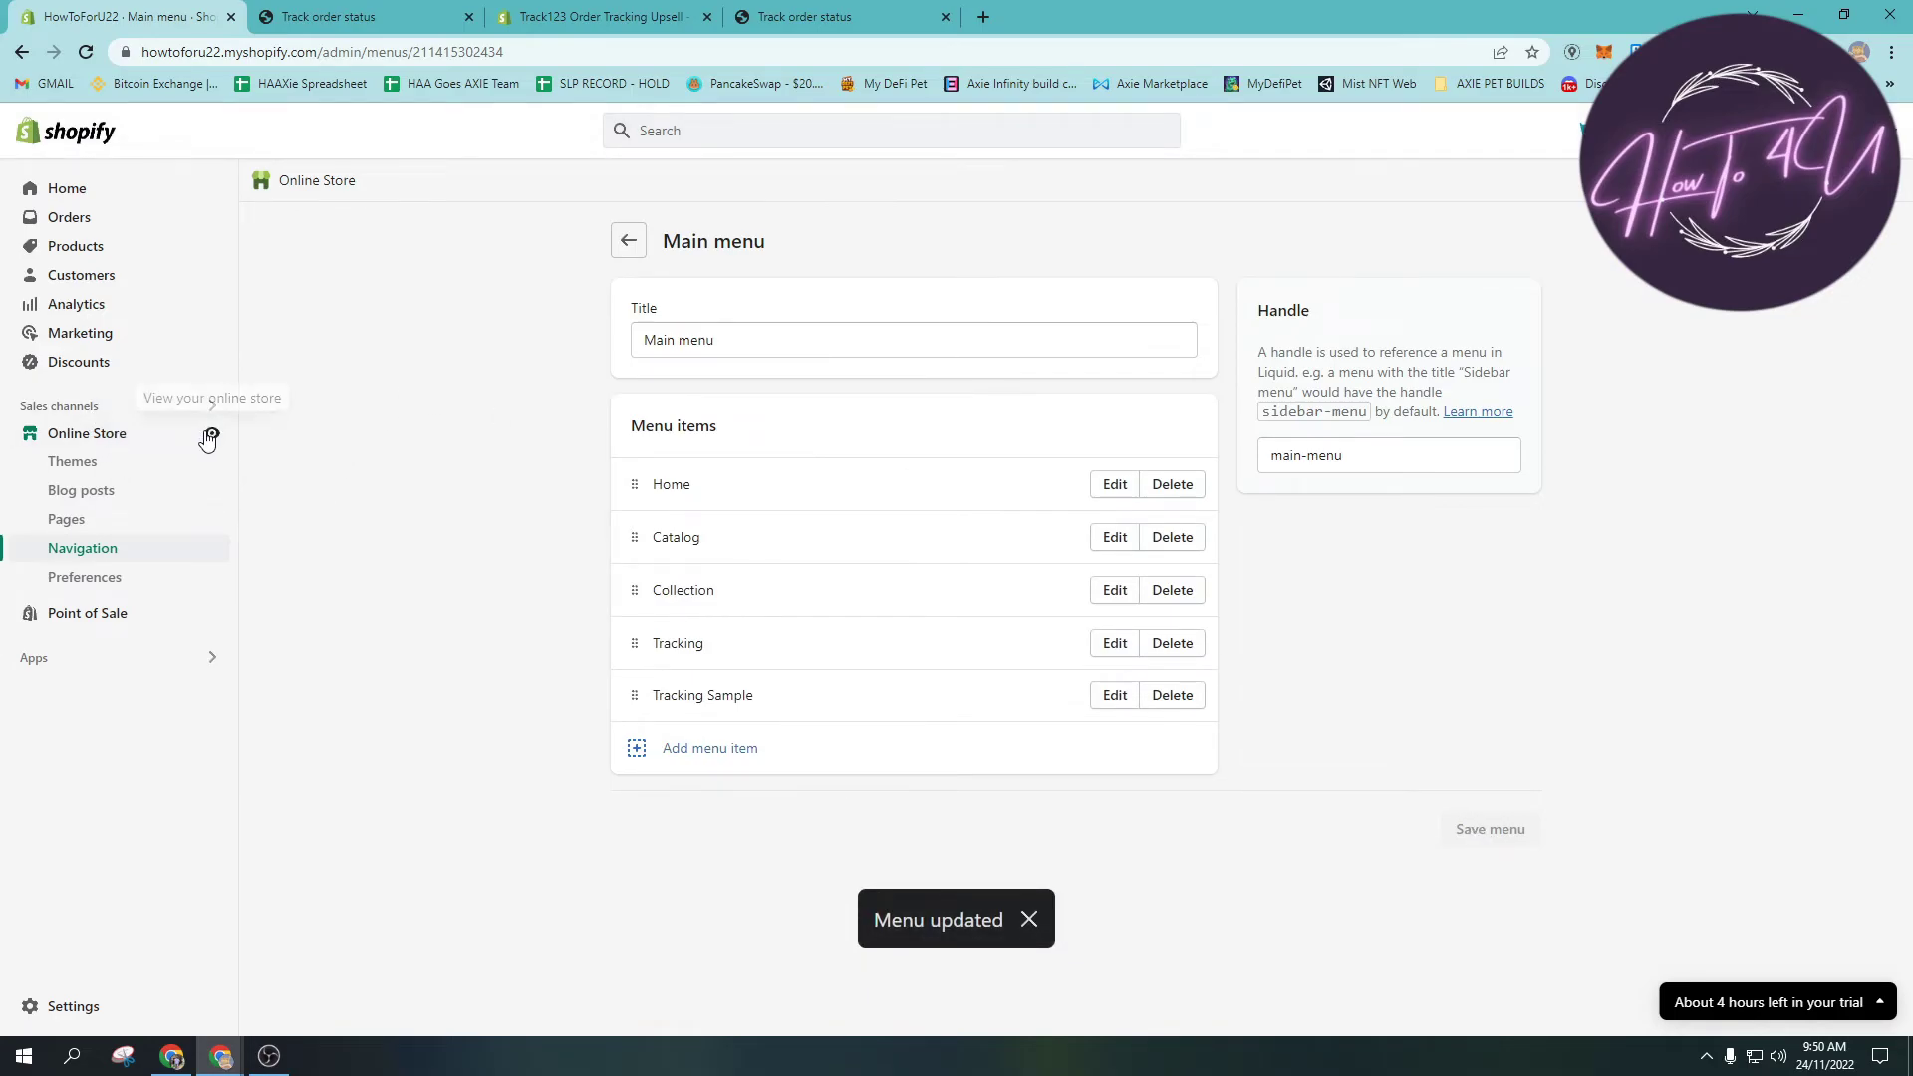
- Open and reload the live storefront to show Tracking Sample in the header menu
left_click(210, 432)
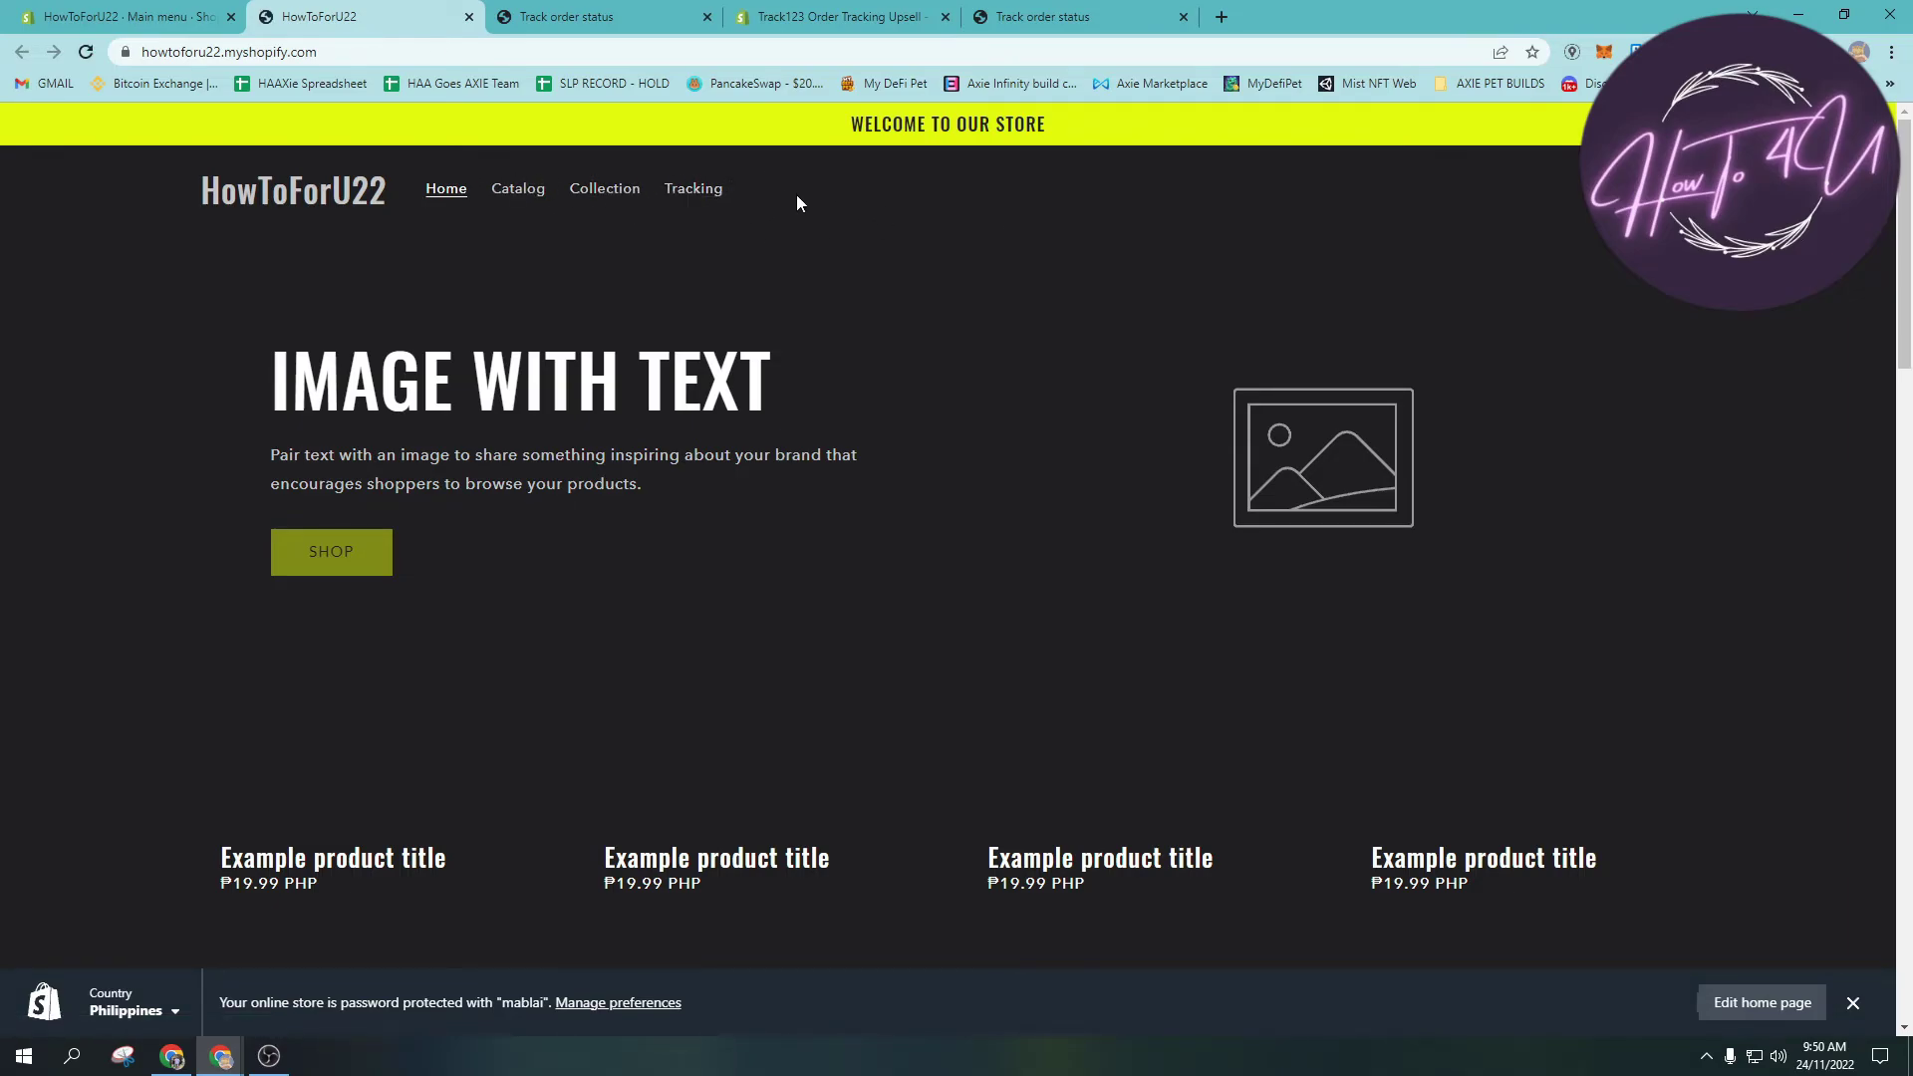
left_click(448, 193)
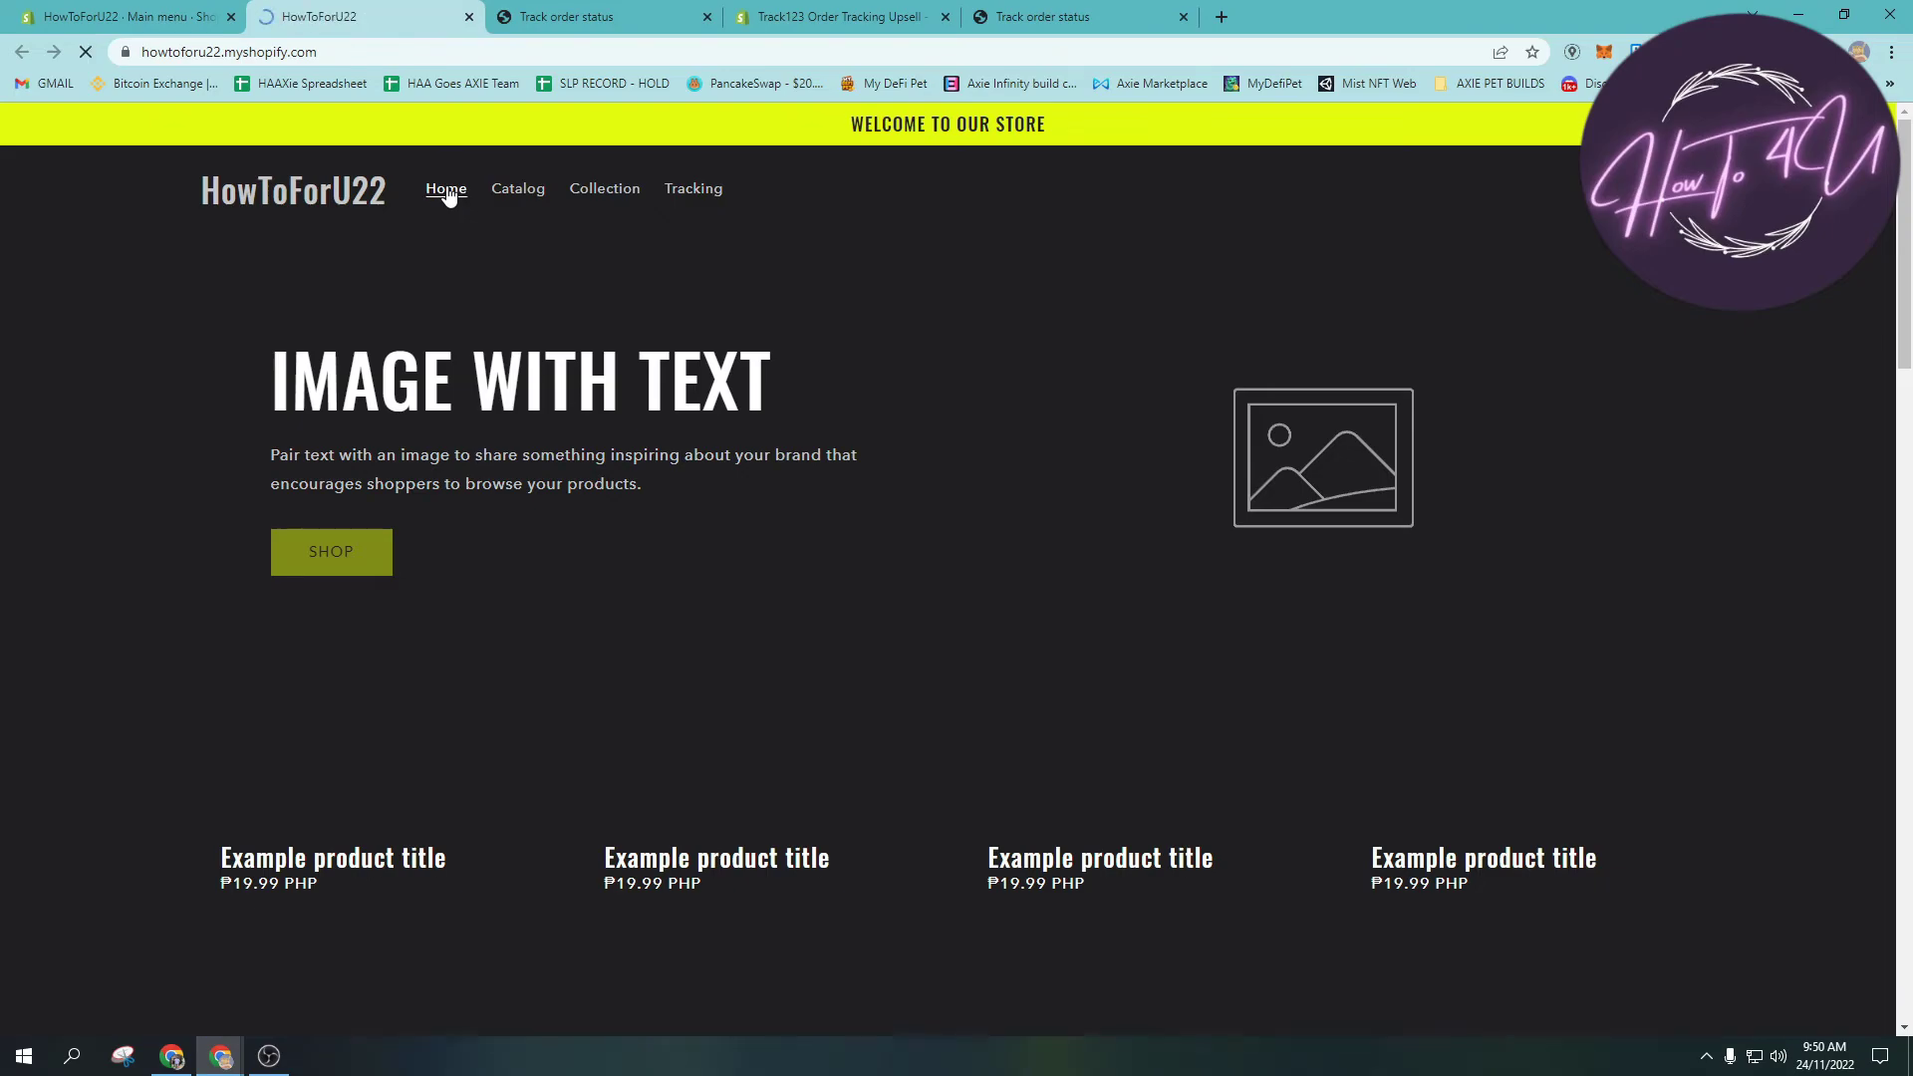
left_click(140, 17)
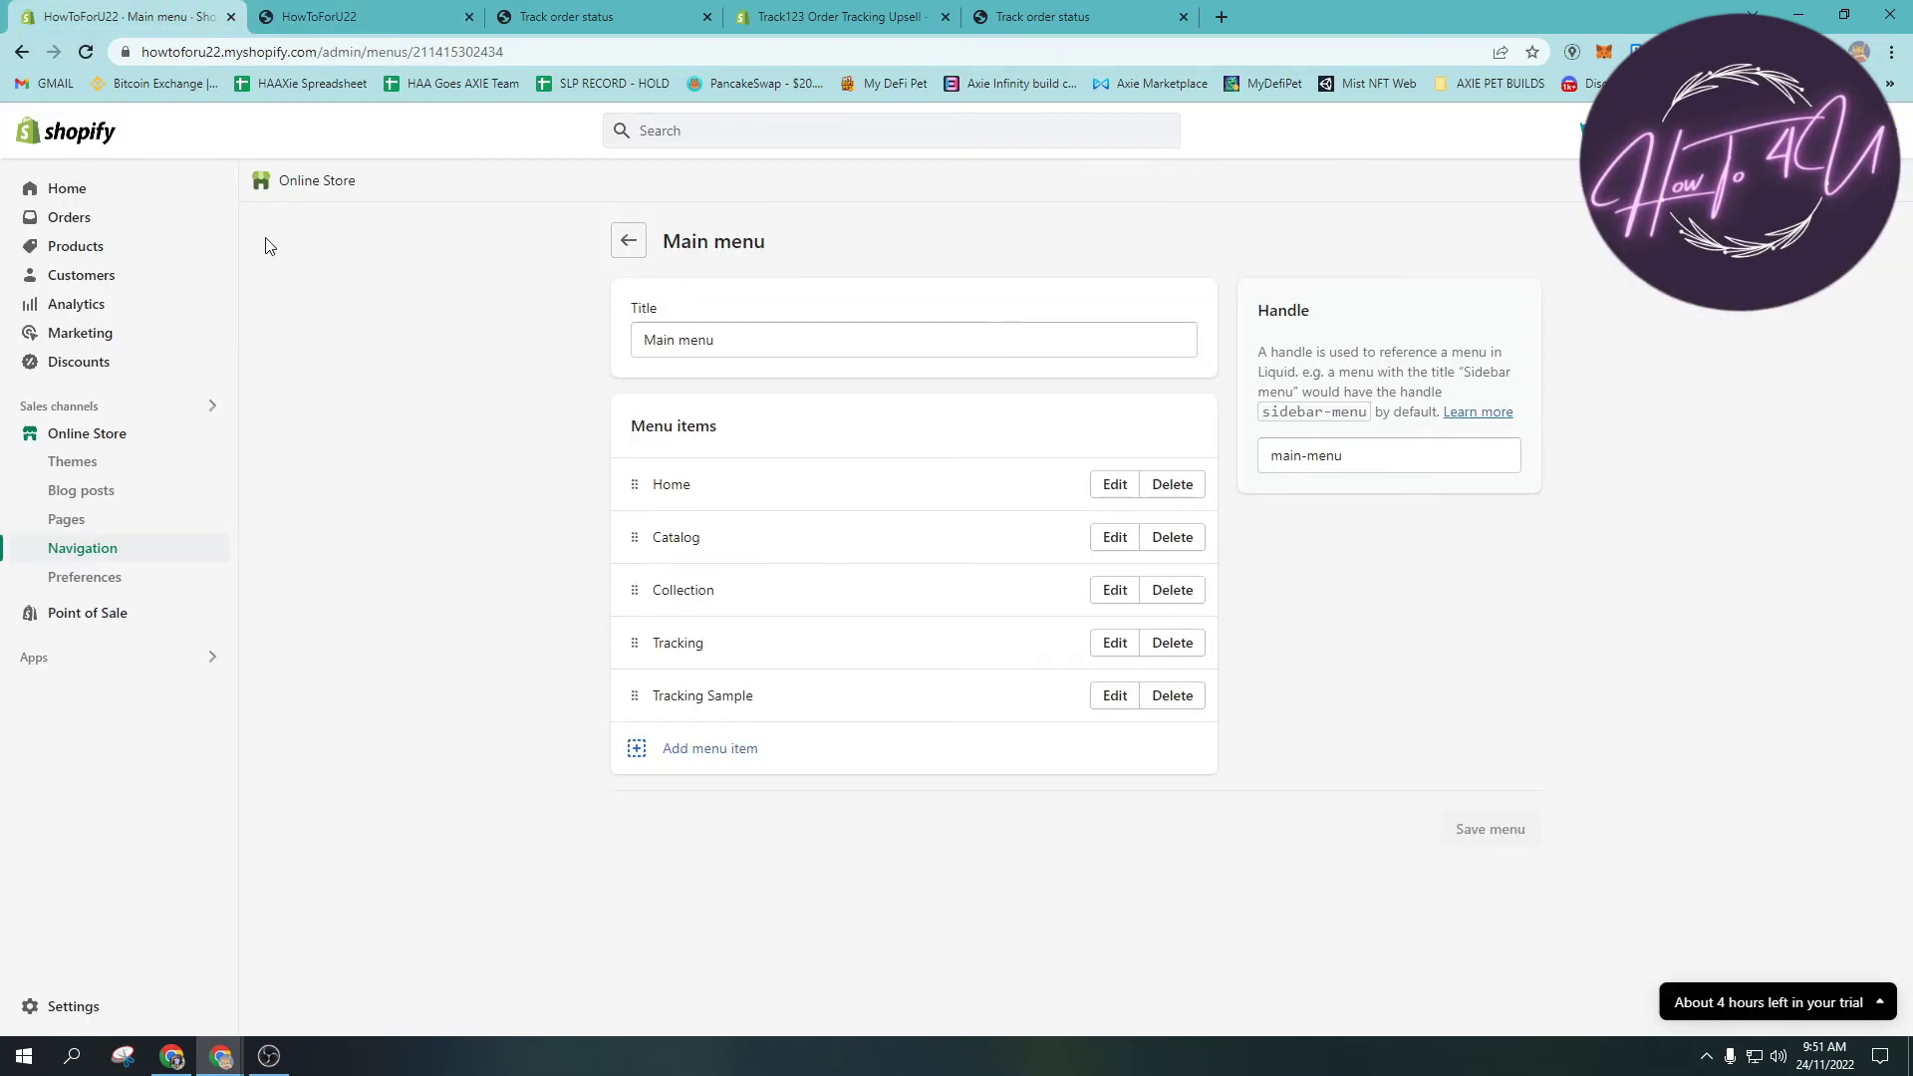
left_click(212, 434)
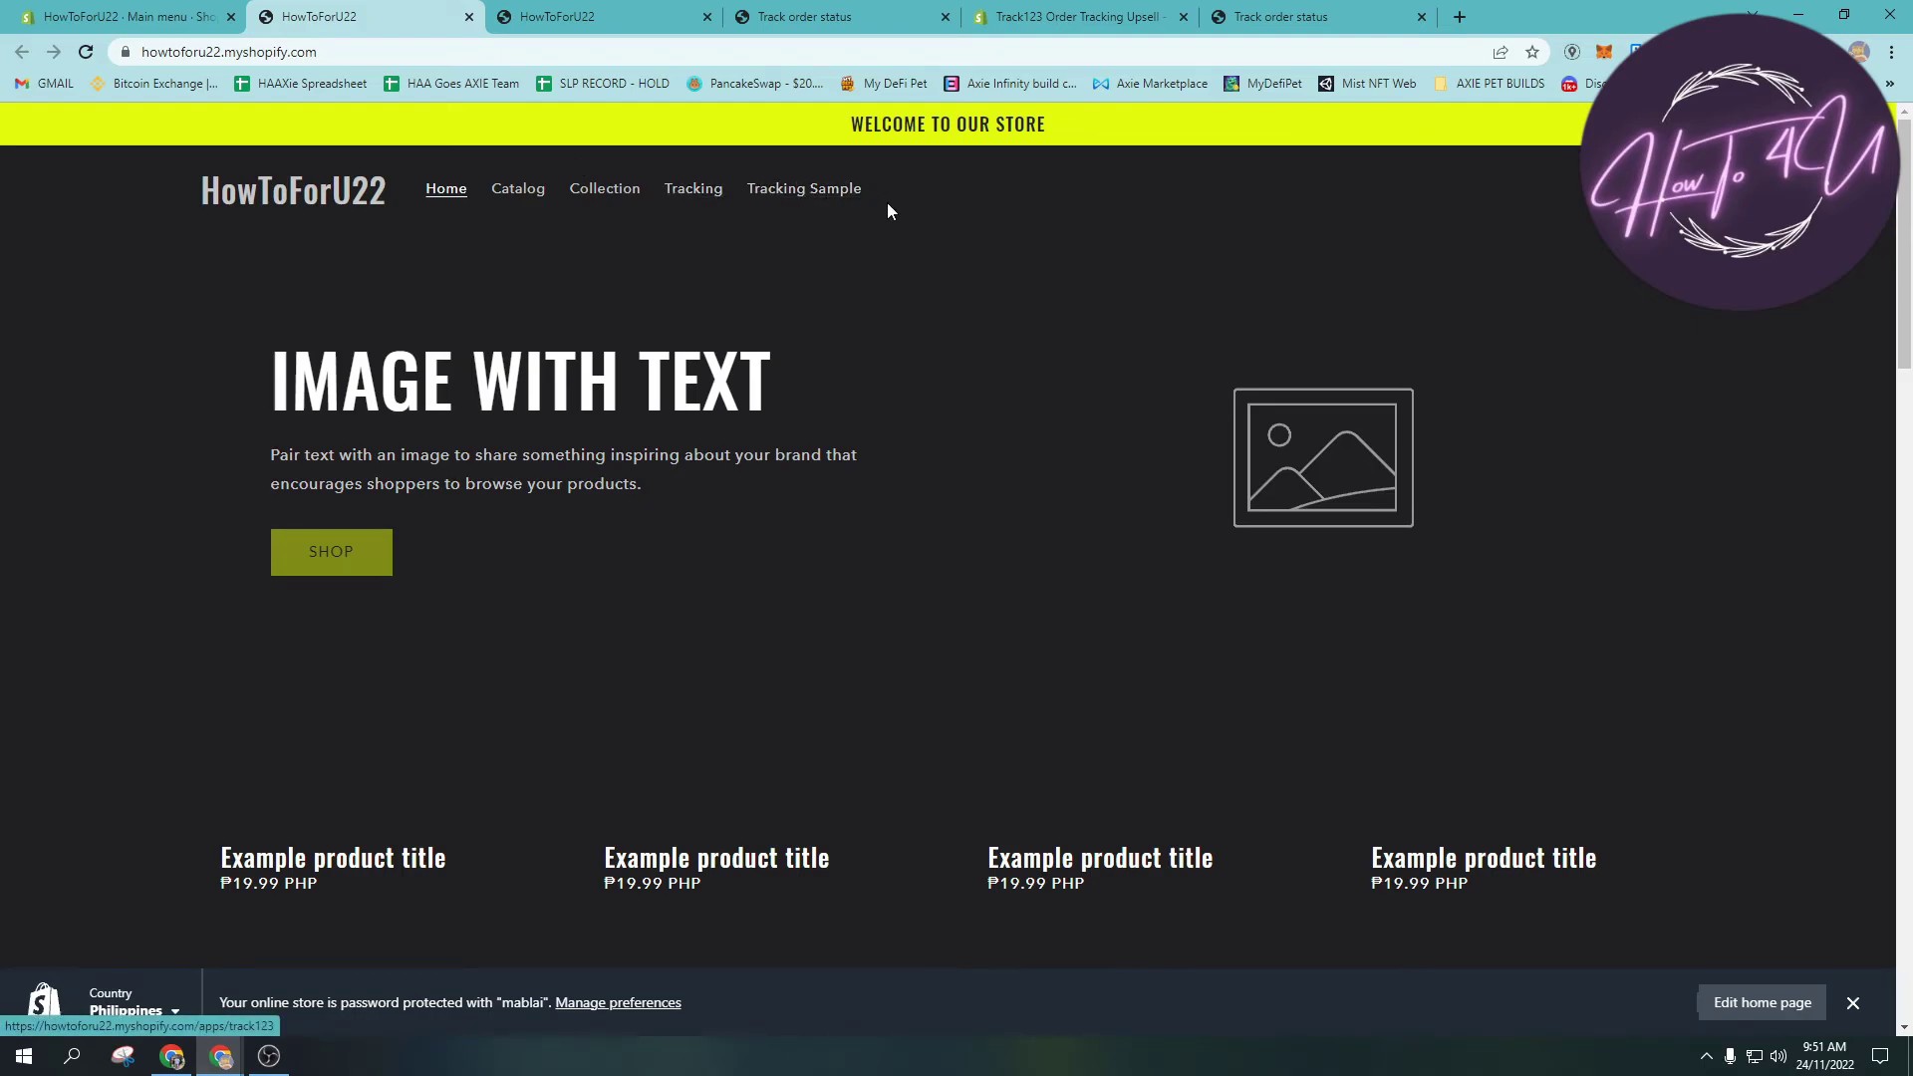
- Follow the storefront's Tracking Sample link to the Track123 Track Your Order page
left_click(811, 199)
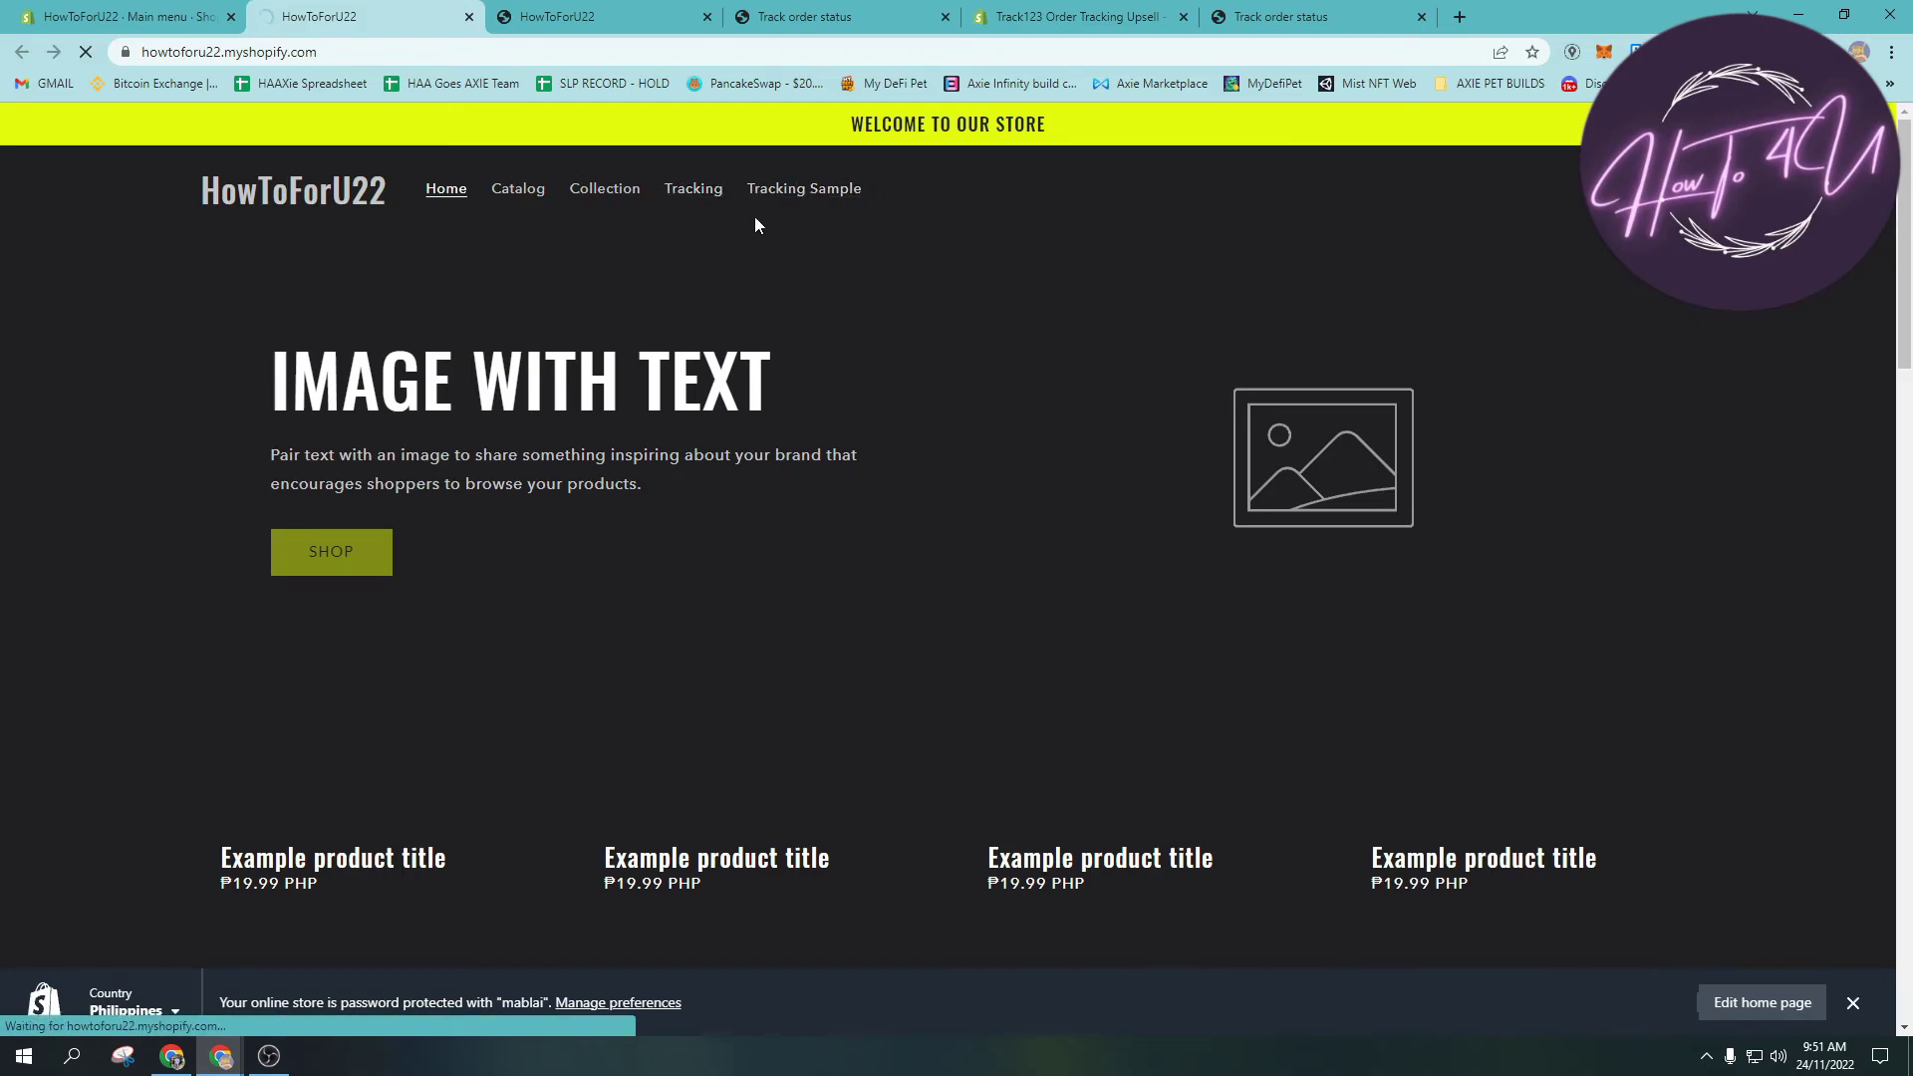
left_click_drag(655, 326, 742, 321)
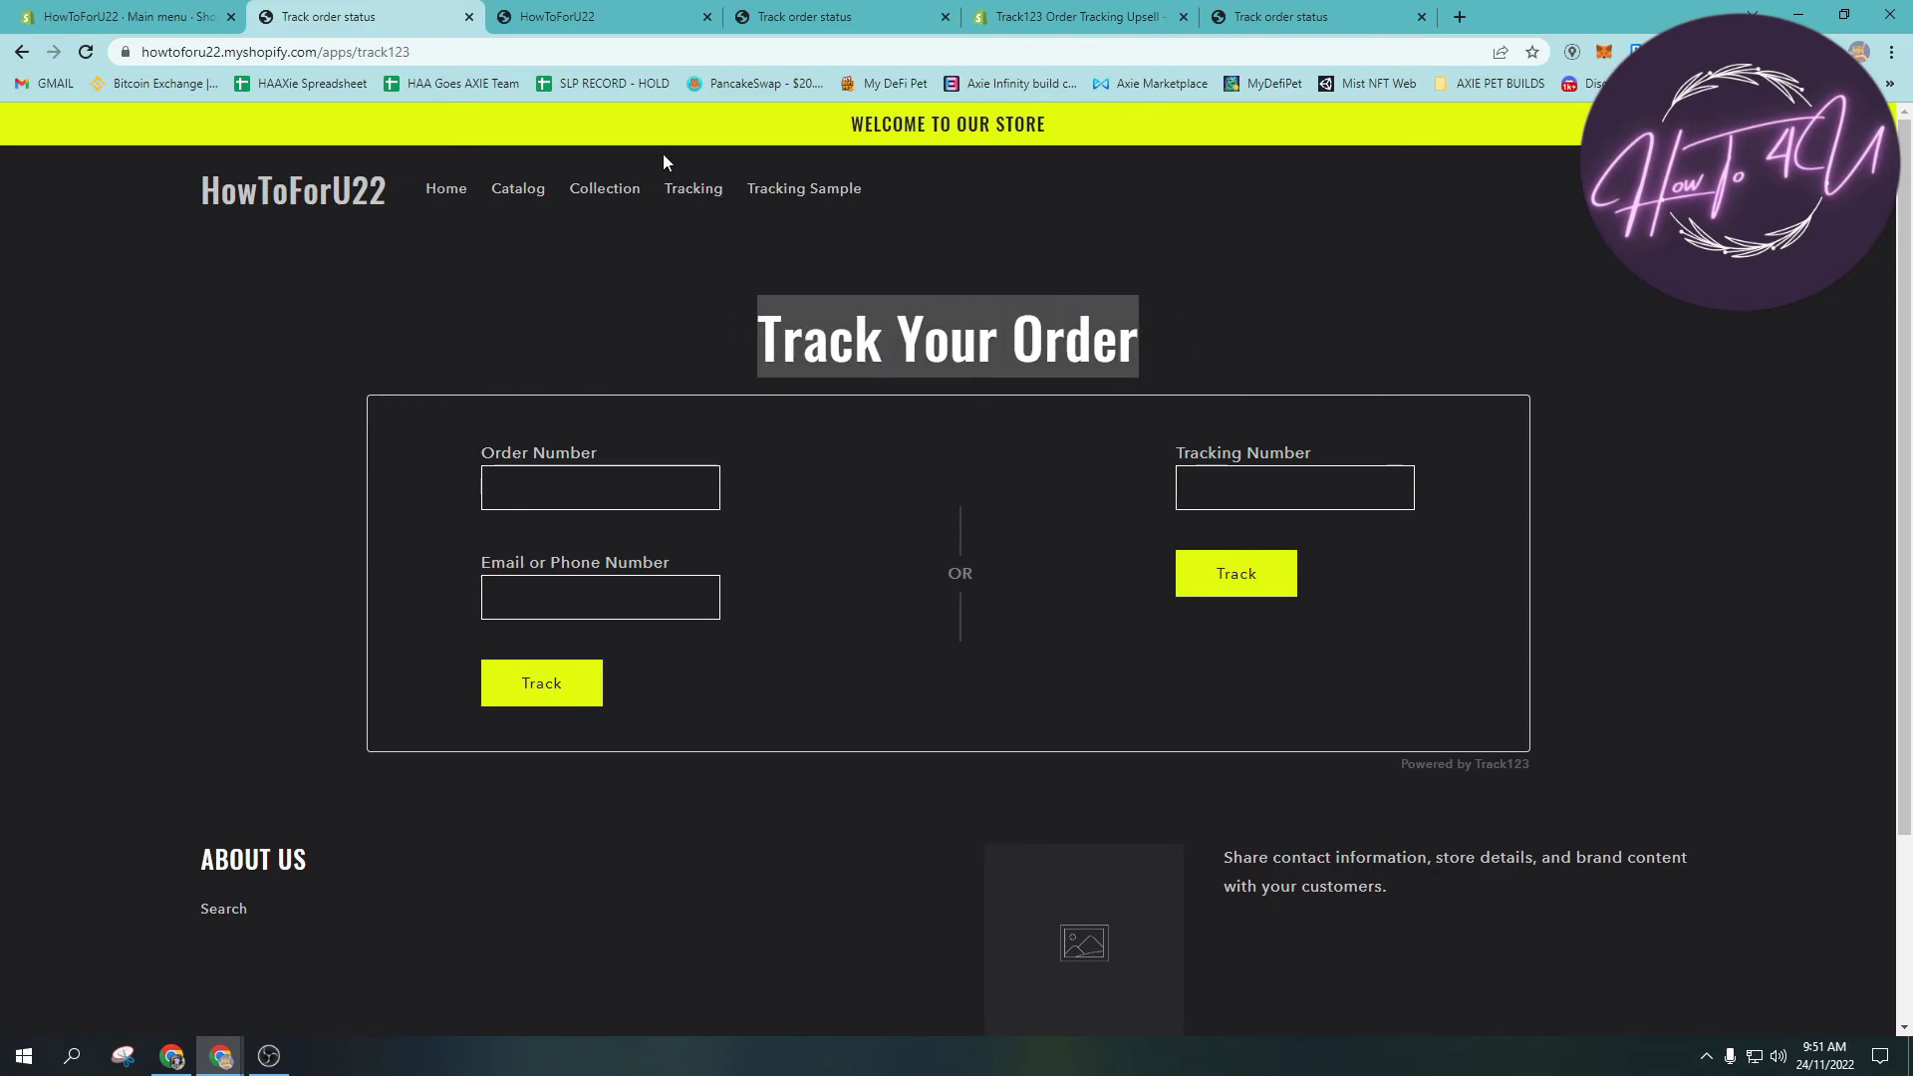
left_click_drag(665, 160, 1169, 333)
left_click(1170, 333)
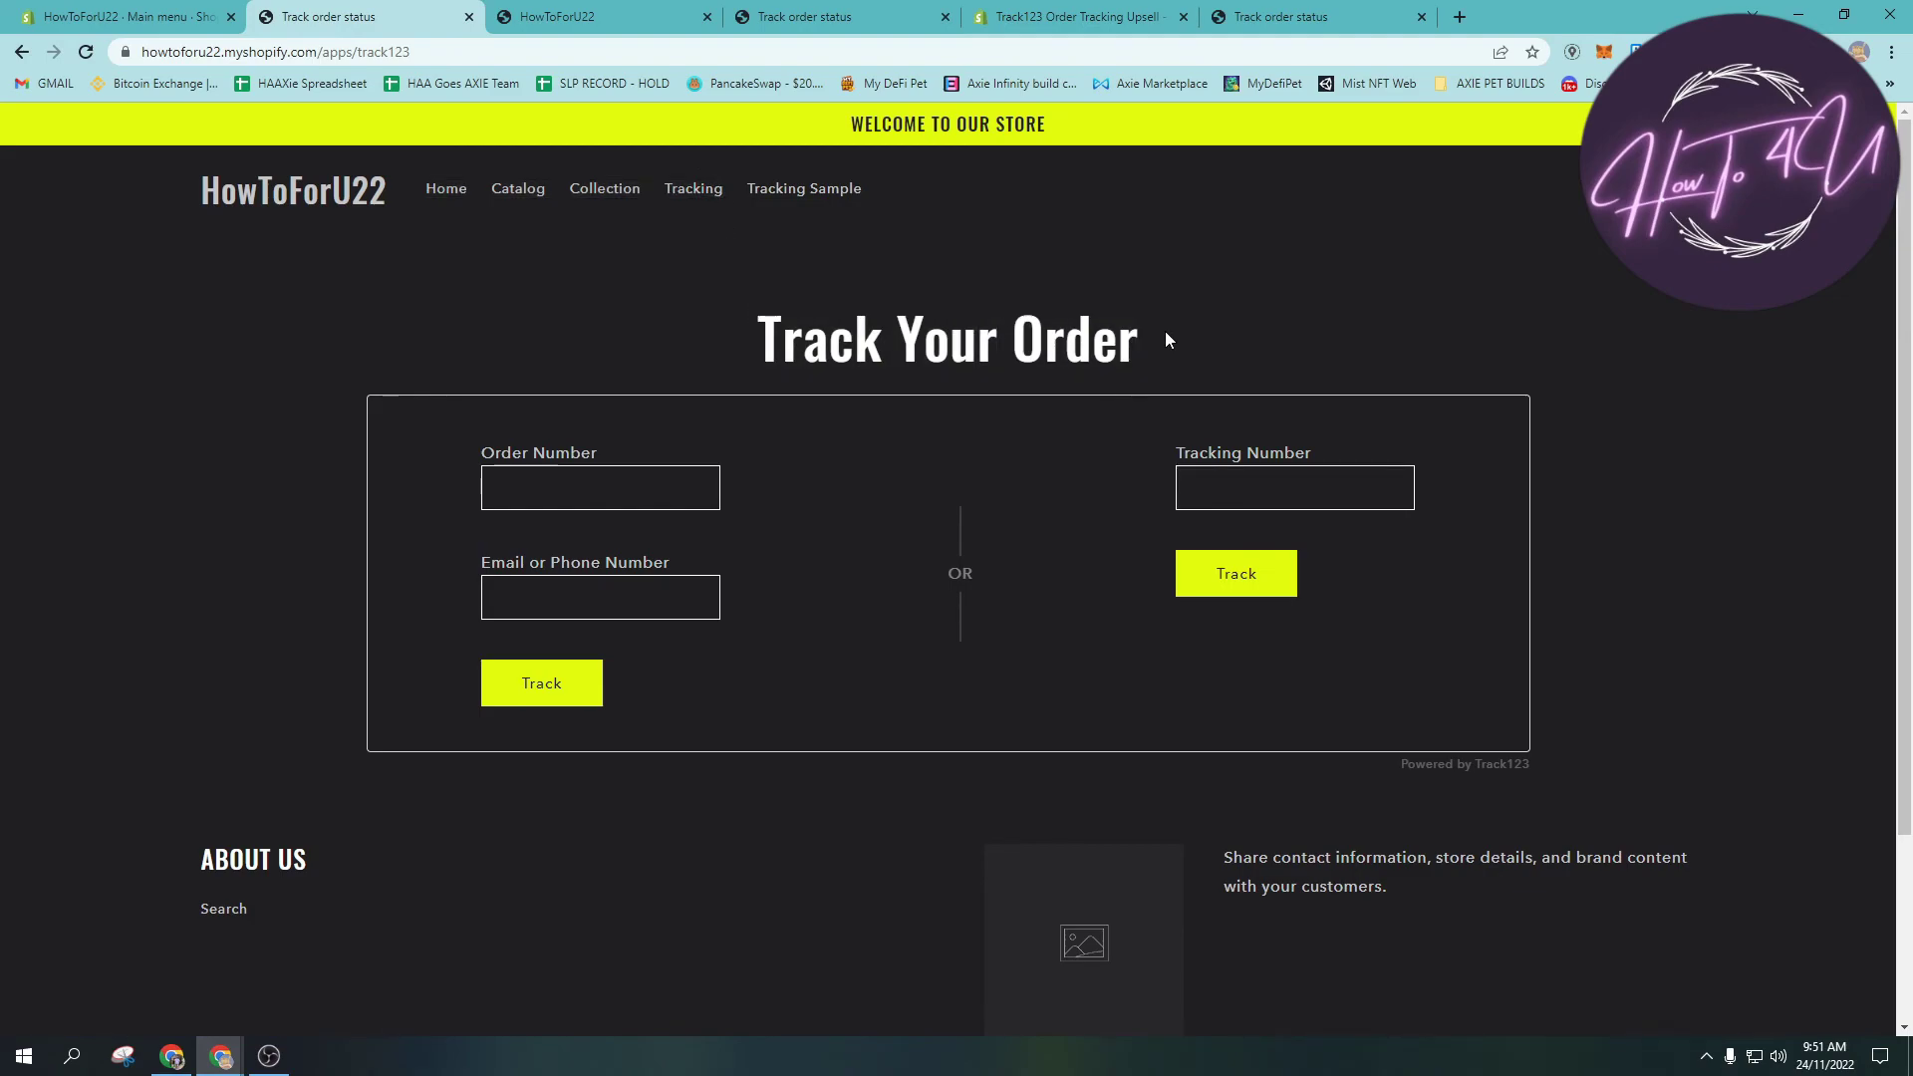